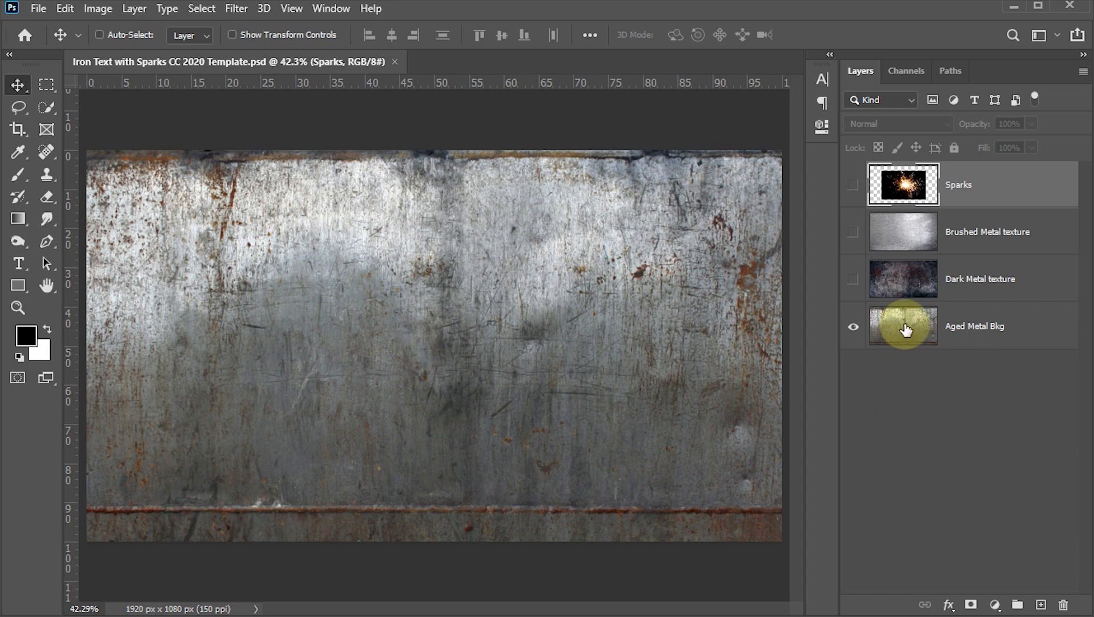
- Preview the Dark Metal, Brushed Metal and Sparks layers in turn, leaving only Aged Metal Bkg visible and Dark Metal texture selected
click(853, 327)
click(853, 327)
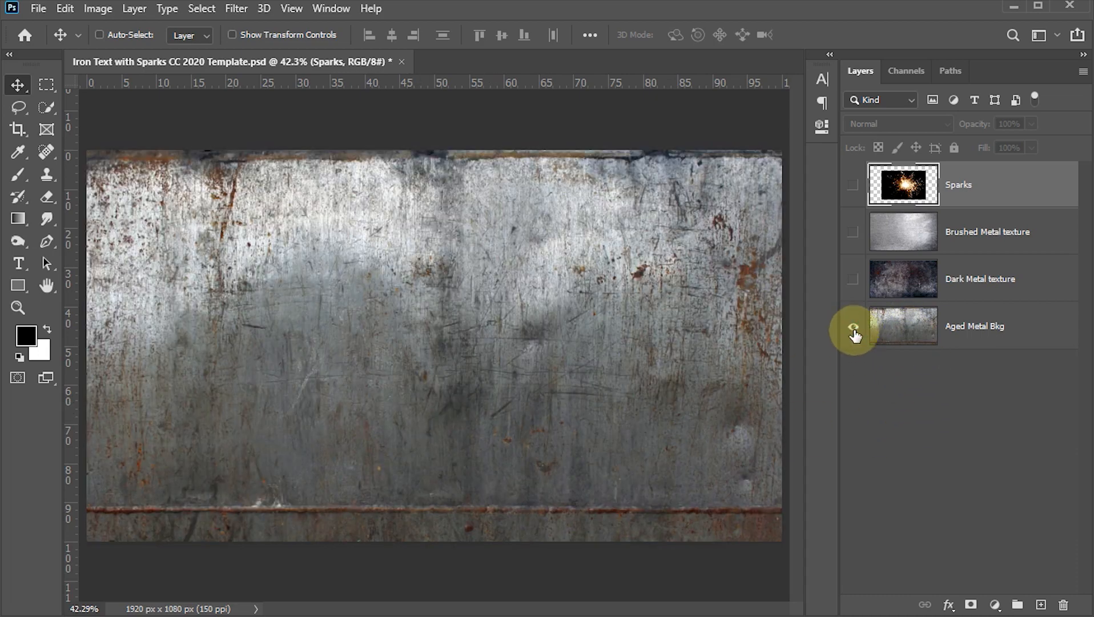
click(853, 288)
click(925, 288)
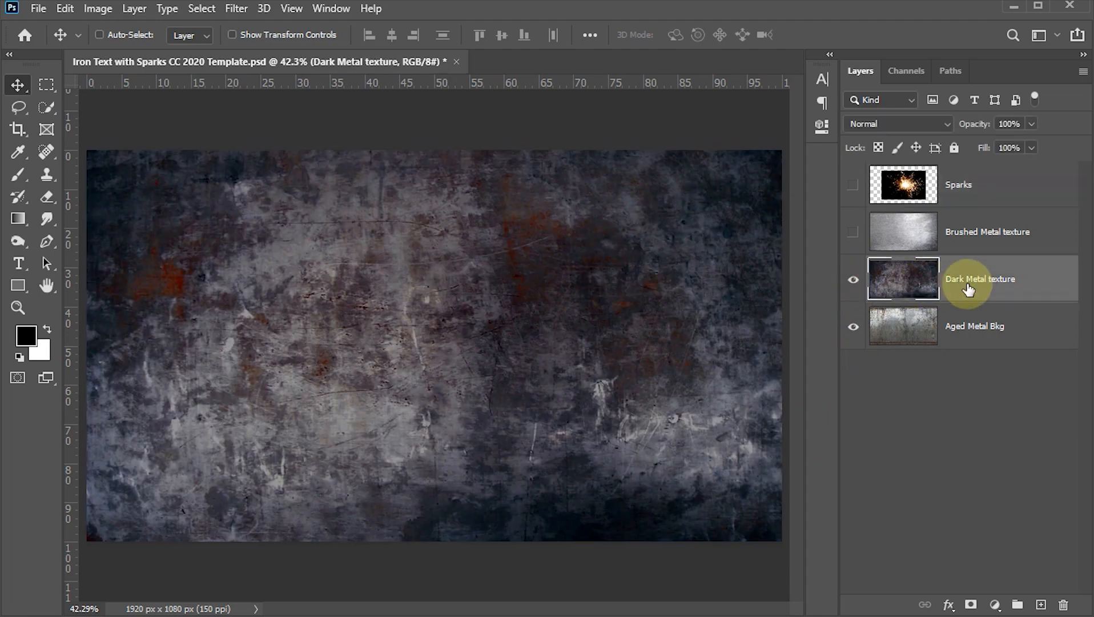
click(854, 232)
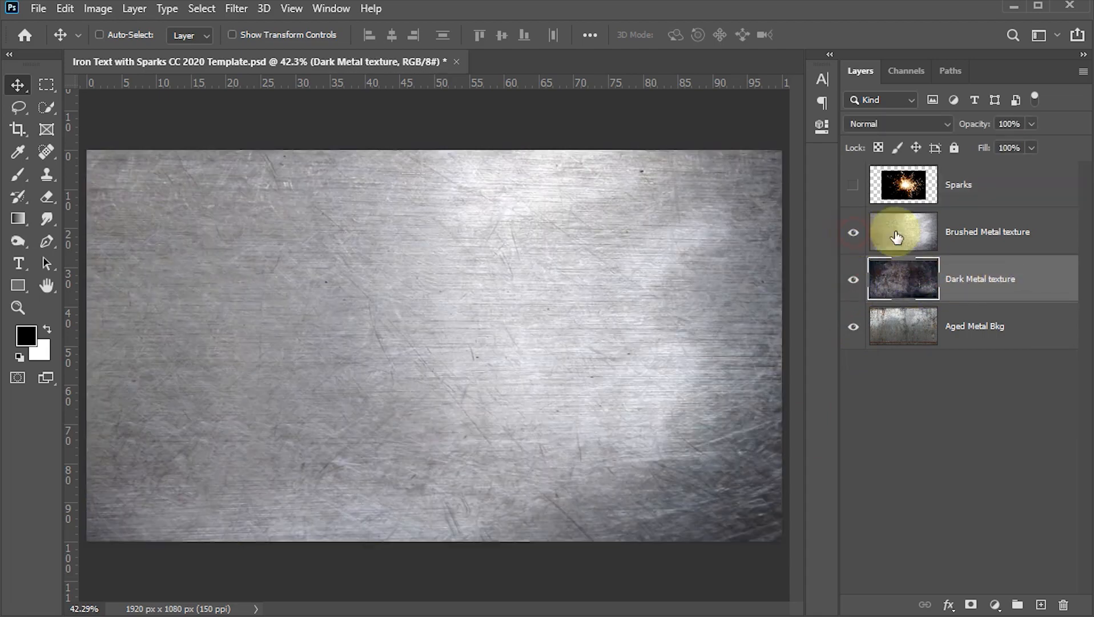
click(854, 232)
click(853, 185)
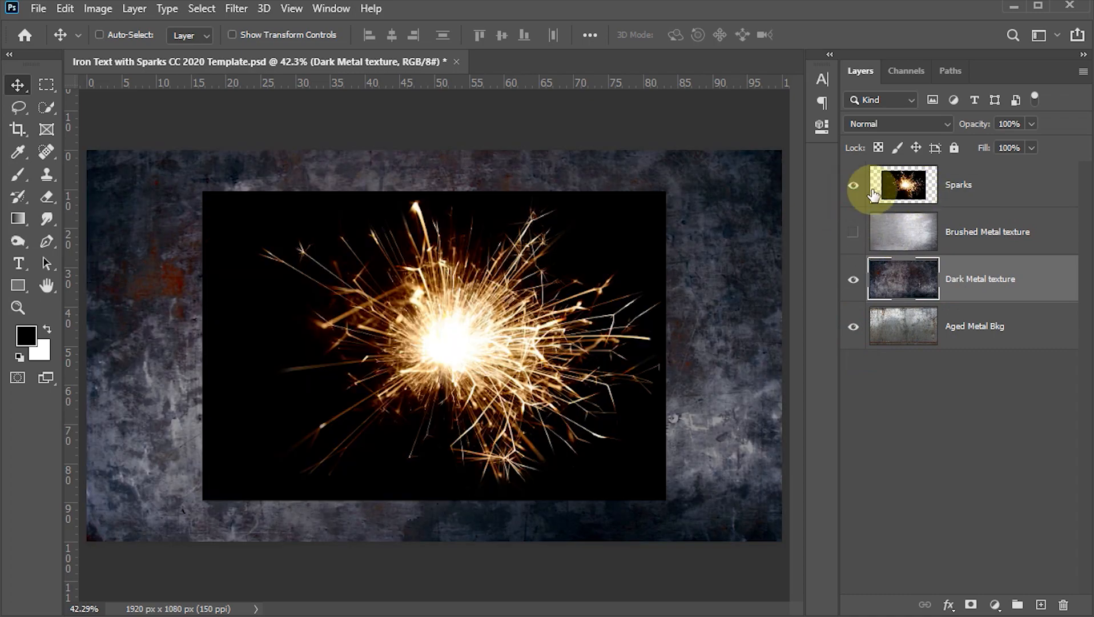
click(853, 185)
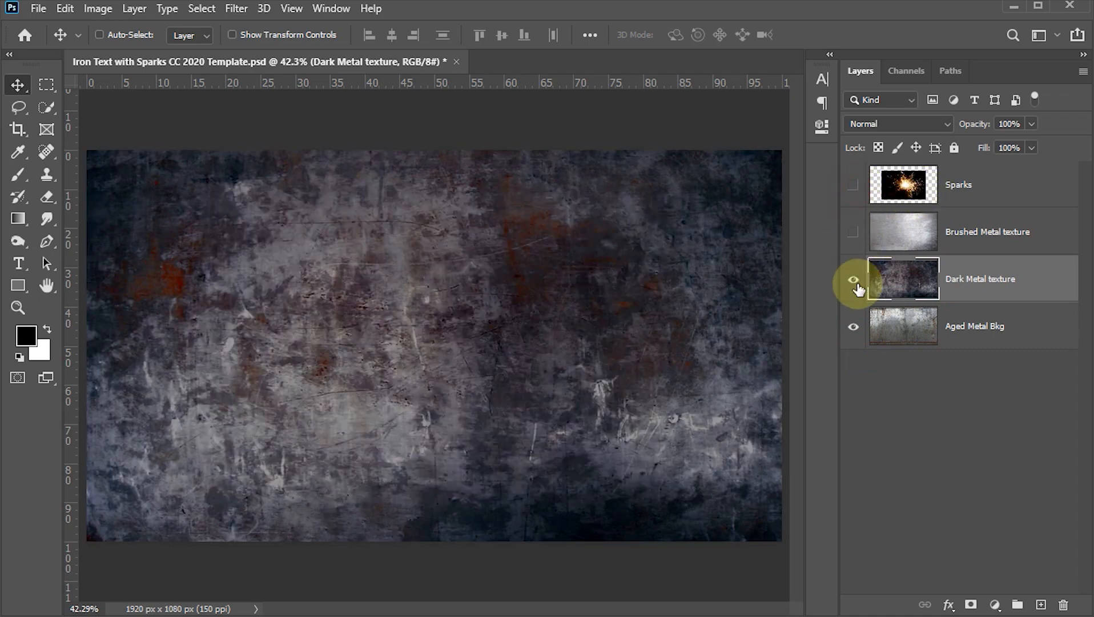
click(854, 279)
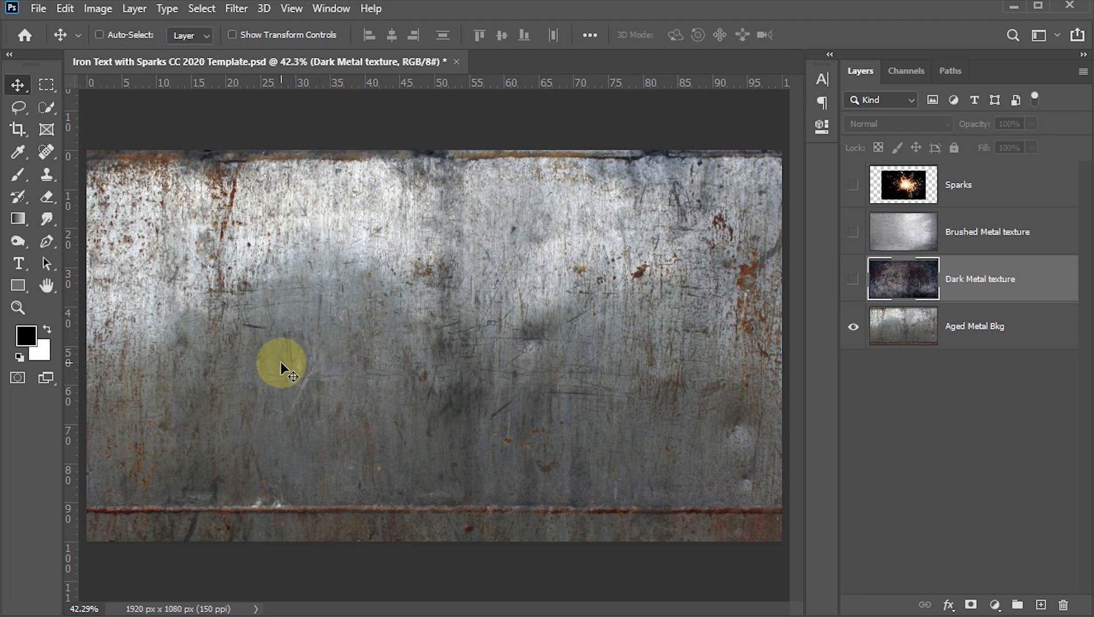
- Set up the Horizontal Type tool with the Aldo the Apache Regular font at 280 pt and centred alignment
click(18, 263)
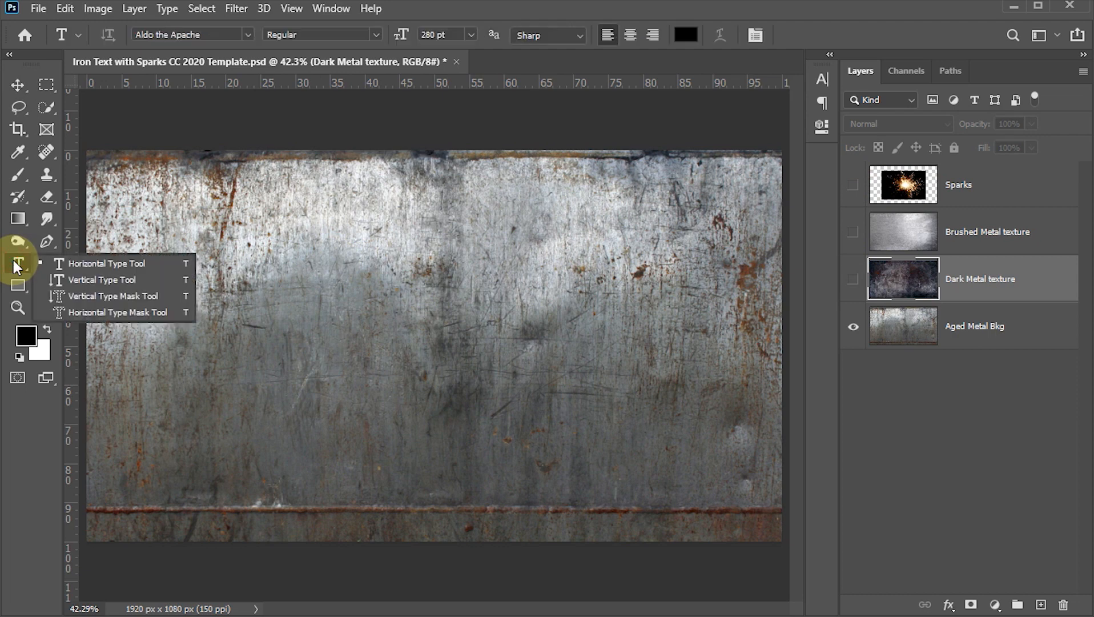
click(86, 265)
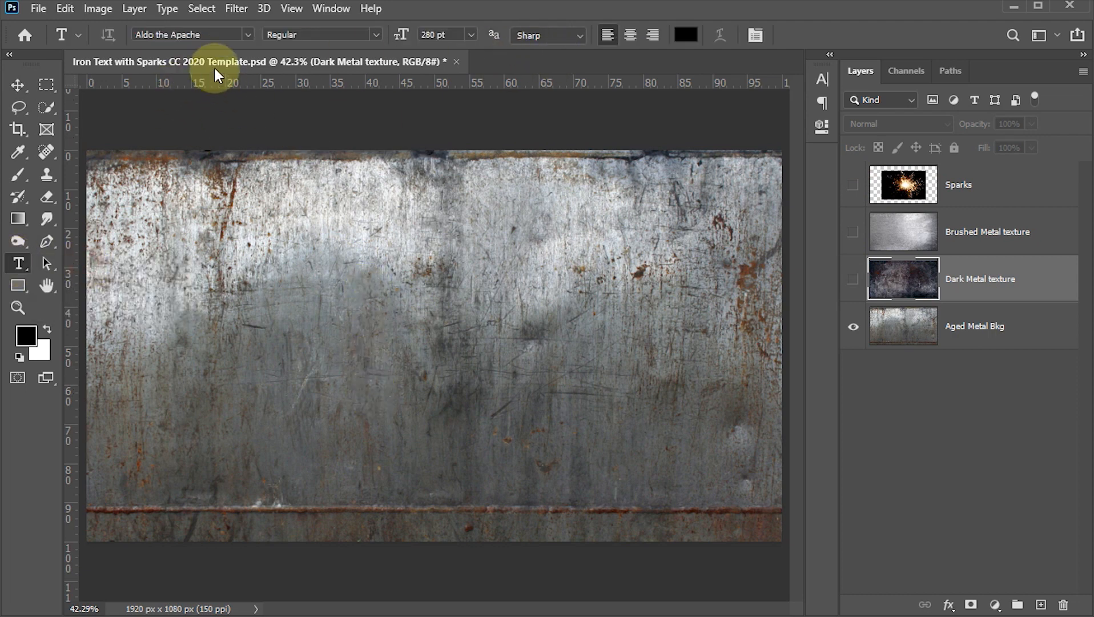
click(247, 34)
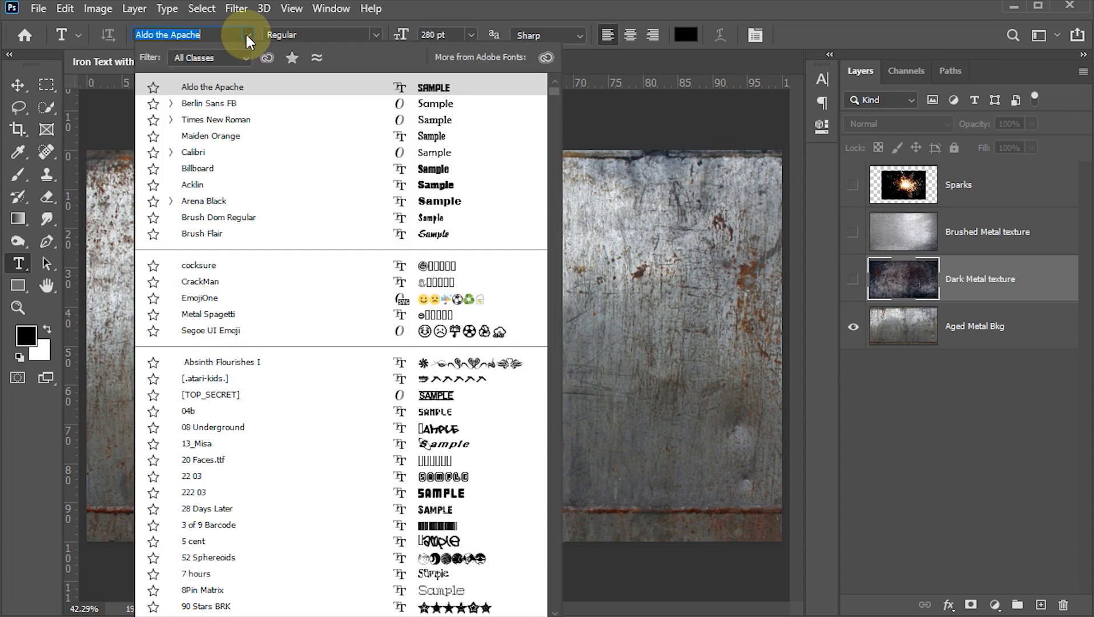
click(289, 142)
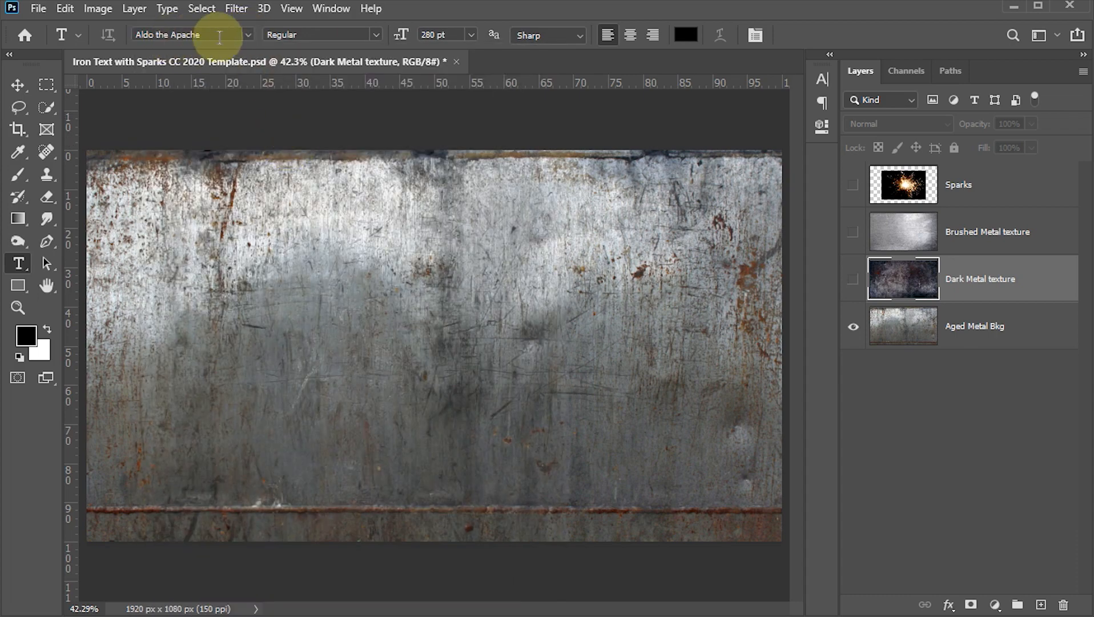
click(442, 36)
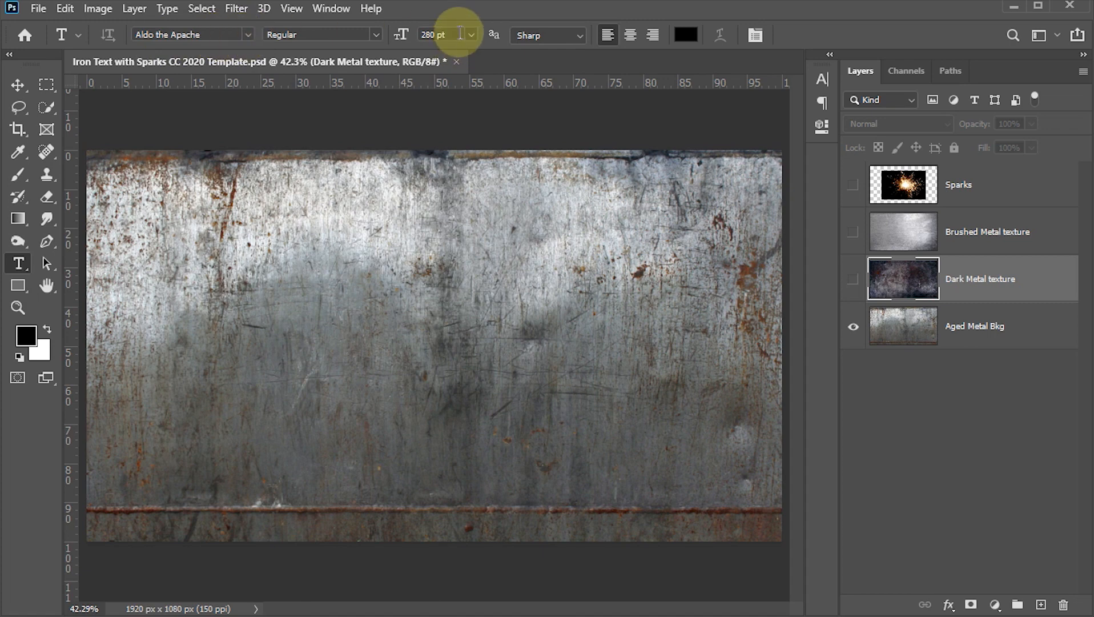
text(300)
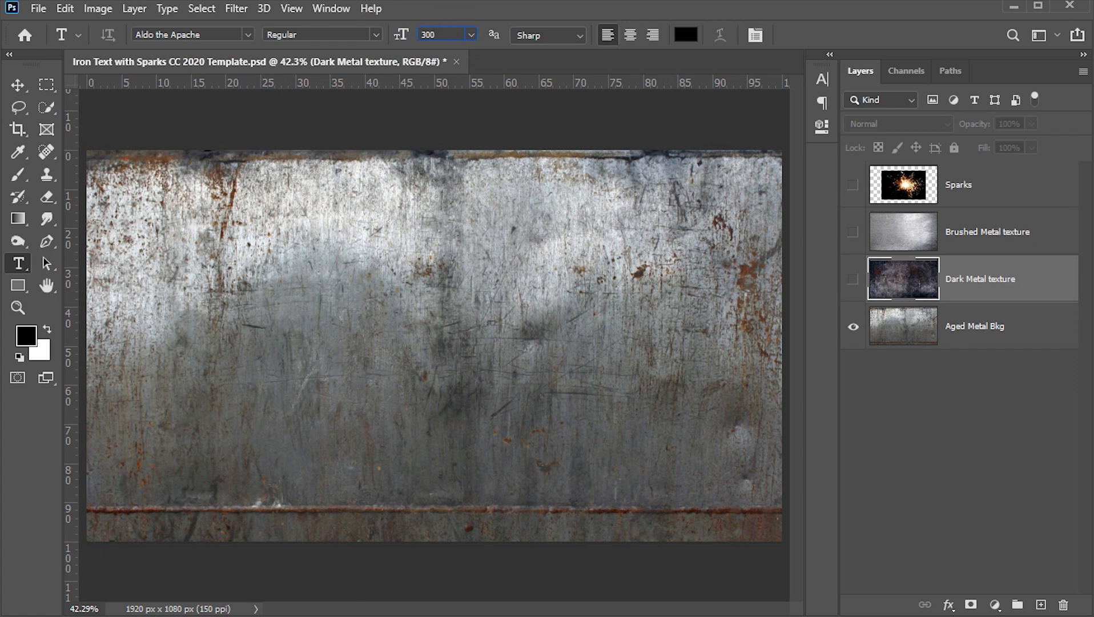
click(632, 34)
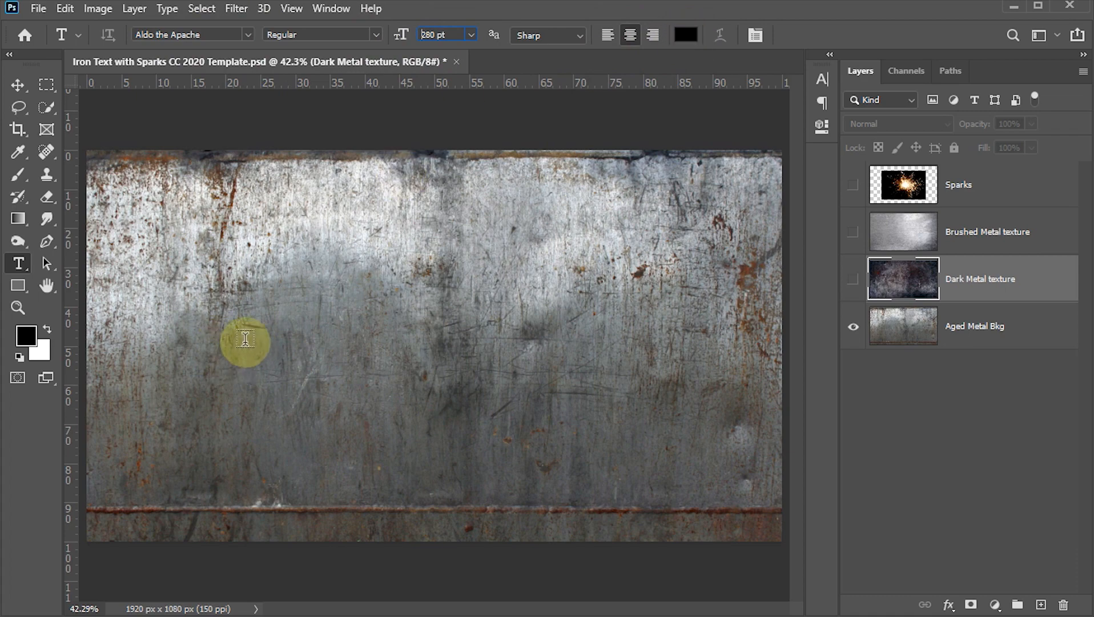
- Add the text TANK above the Dark Metal texture layer and move it to the middle of the canvas
click(194, 334)
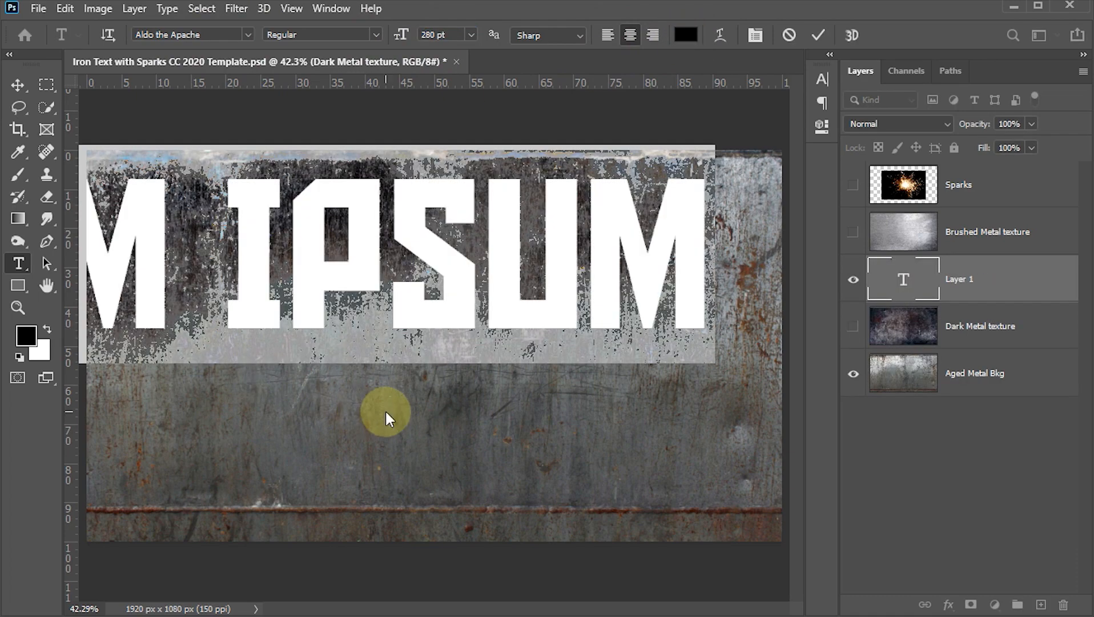
text(T)
text(ANK)
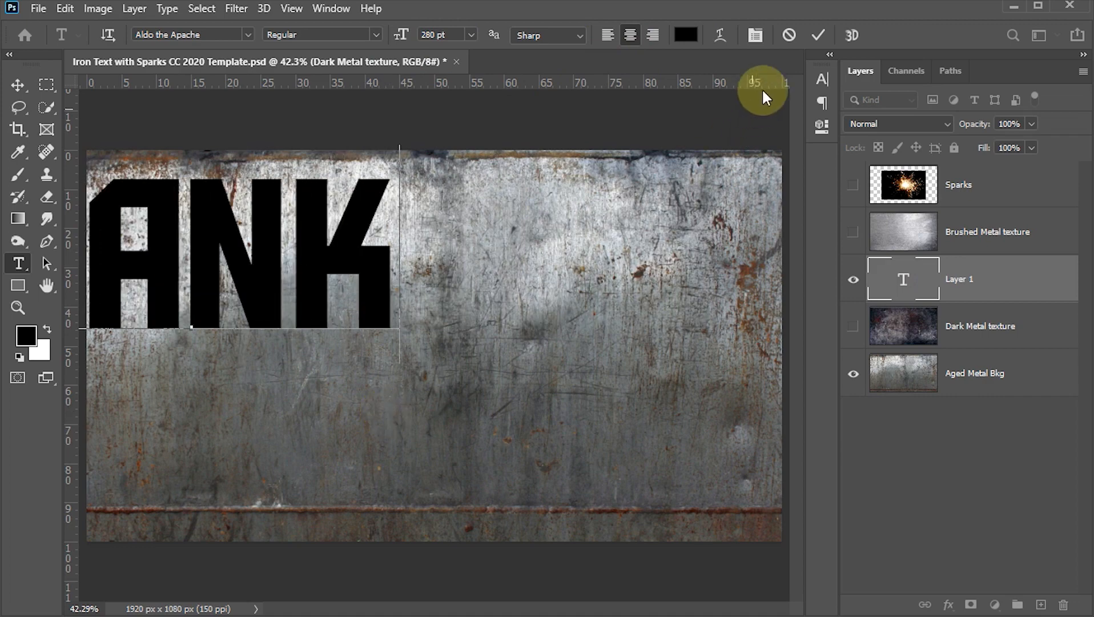
click(817, 34)
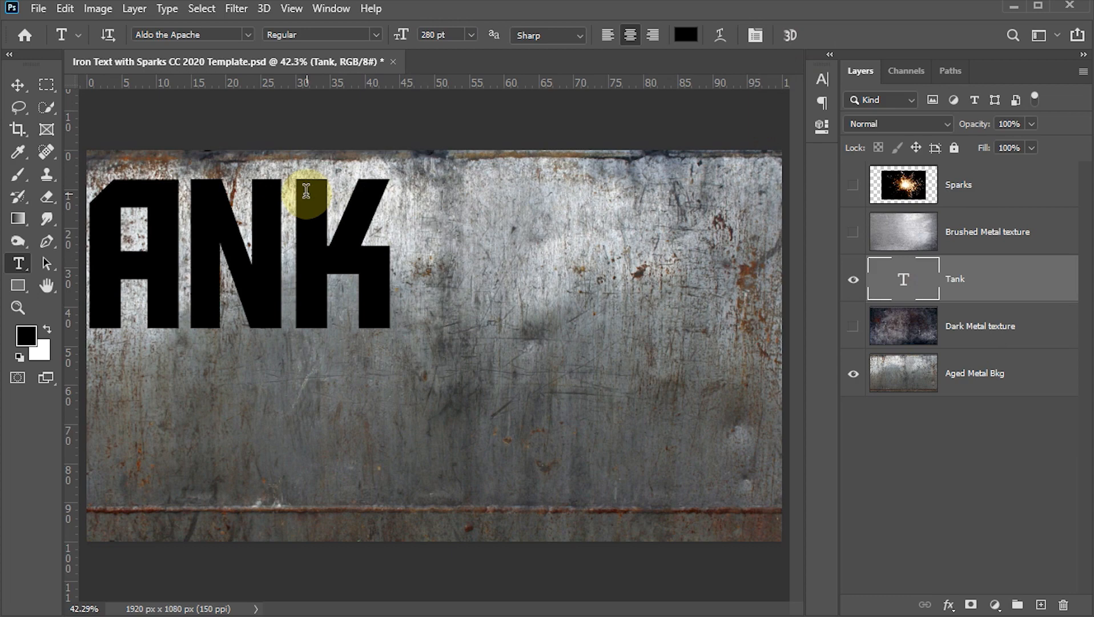
key(v)
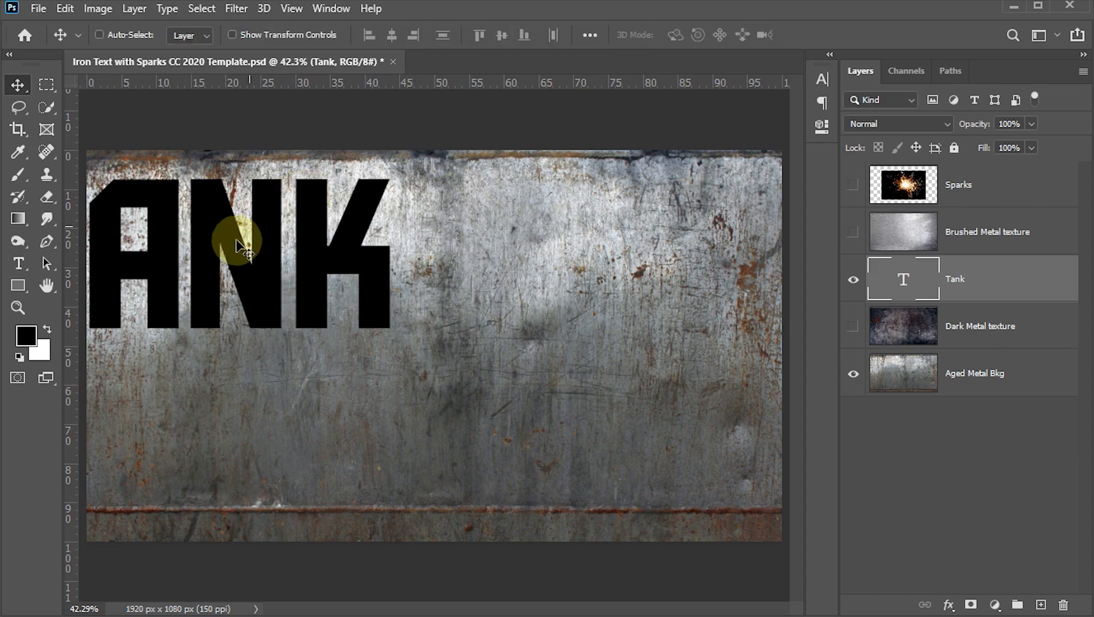
drag(209, 261, 434, 347)
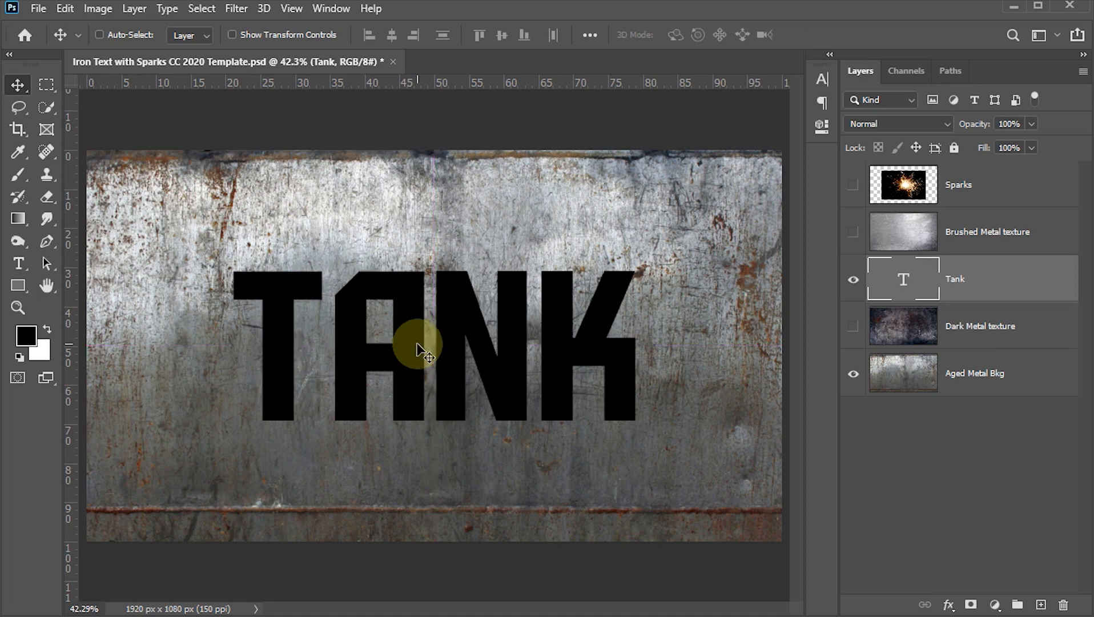
- Set the TANK text's font size to 325 pt and save the document
click(821, 83)
click(683, 124)
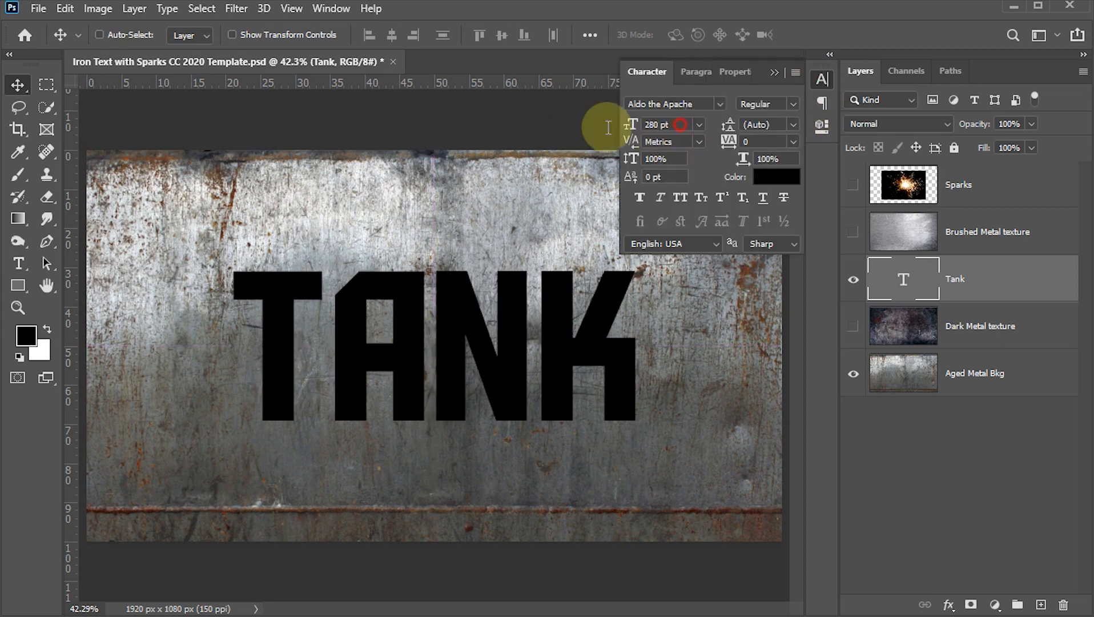
text(325)
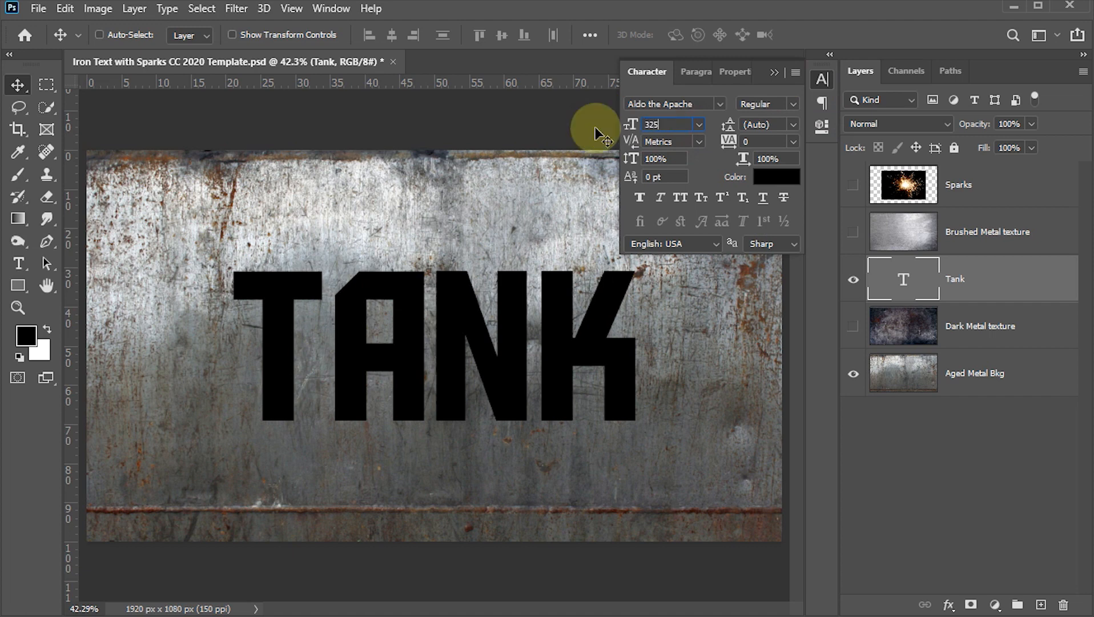
key(Return)
key(ctrl+s)
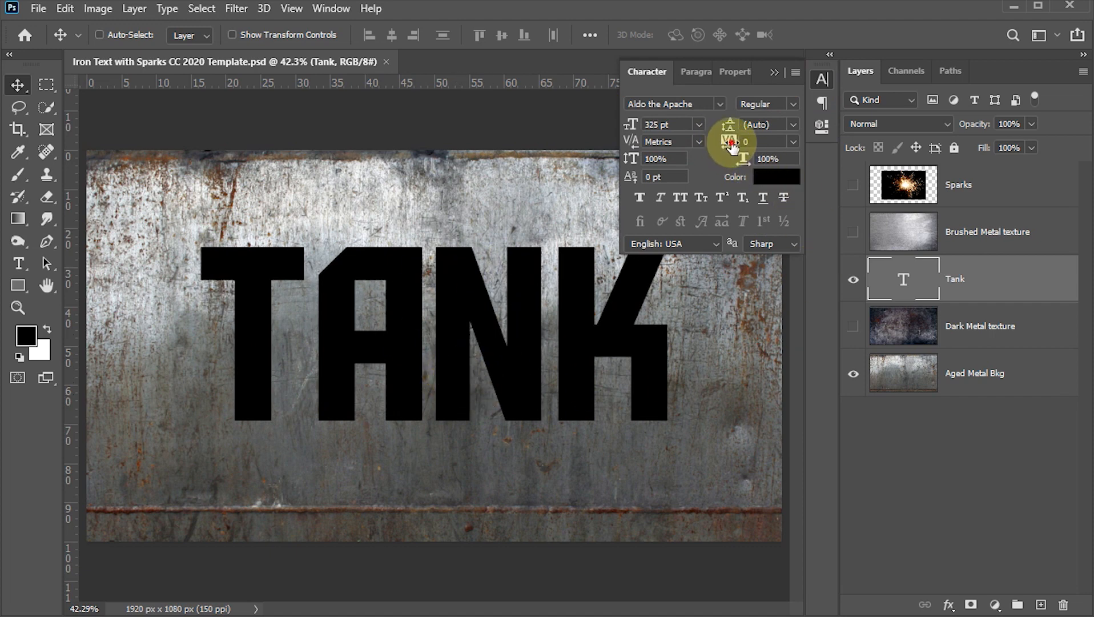
- Try tracking values of -180 and 100 on the TANK text, and set the tracking to 90
drag(729, 146, 722, 143)
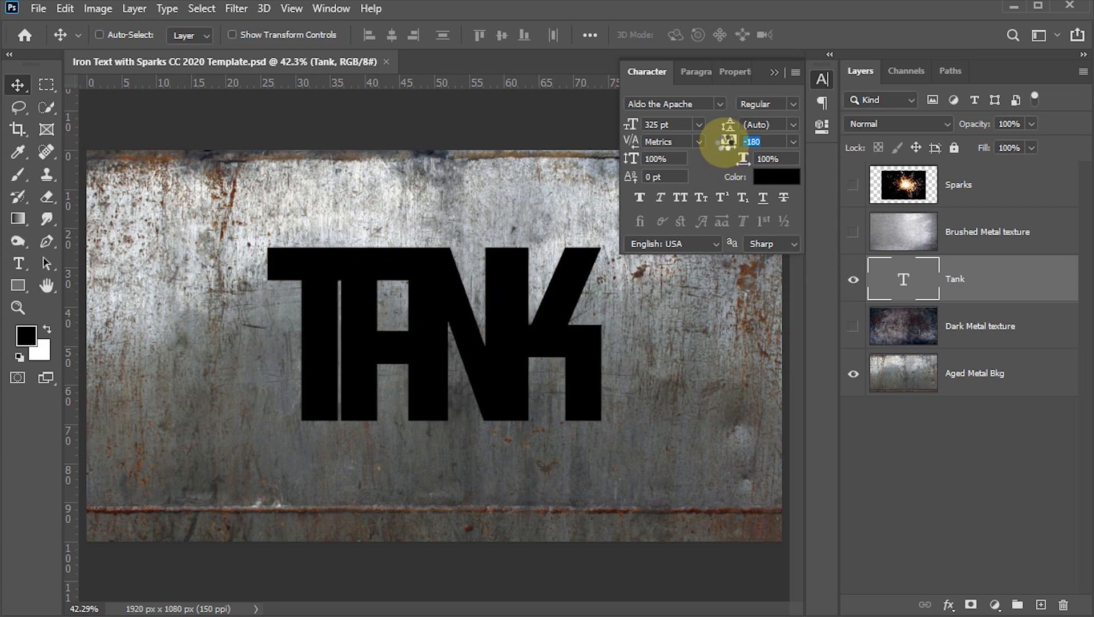
drag(727, 143, 736, 141)
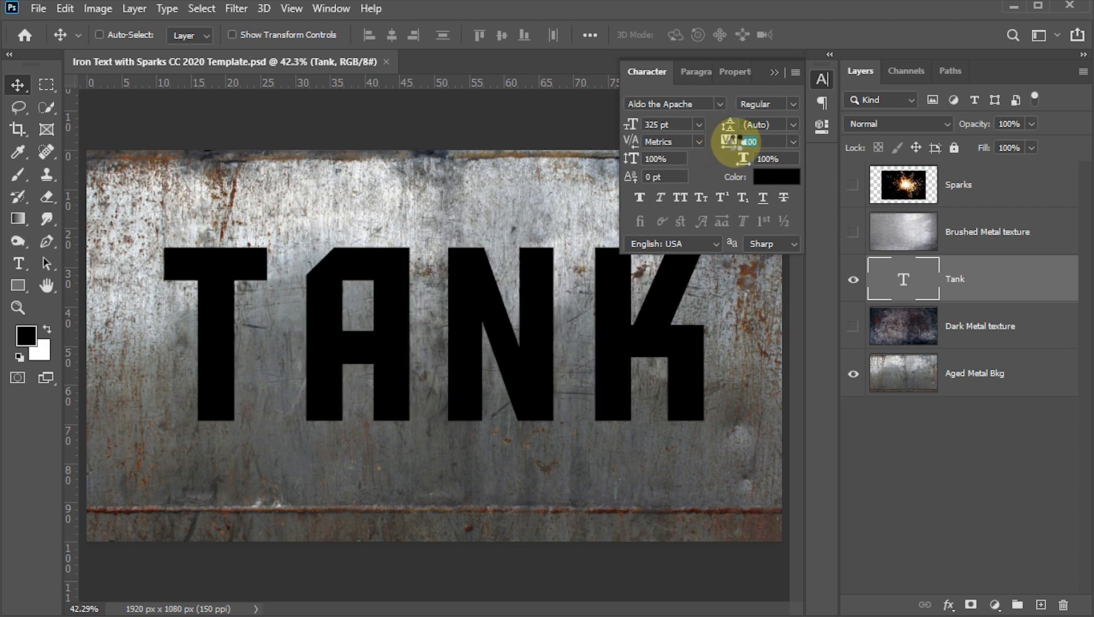
click(767, 143)
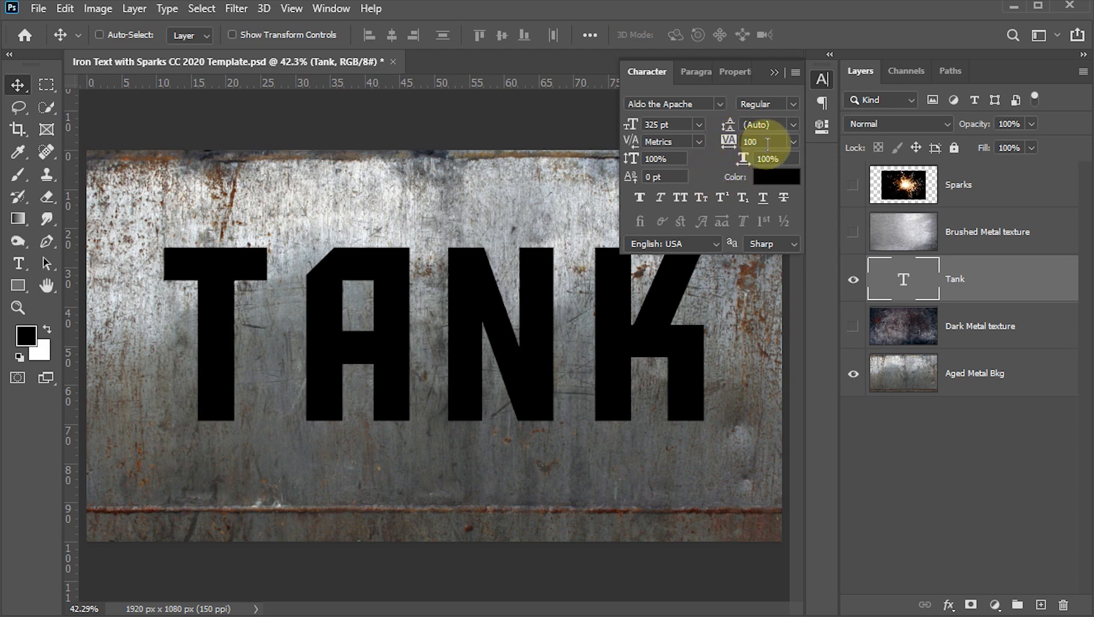
drag(768, 144, 704, 147)
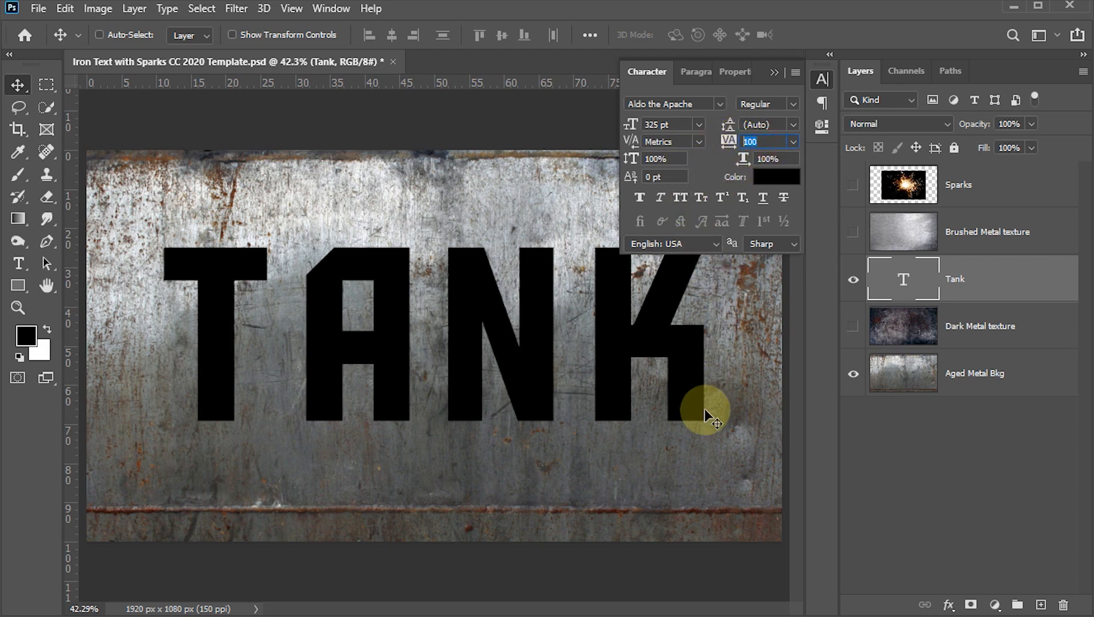
text(90)
key(Return)
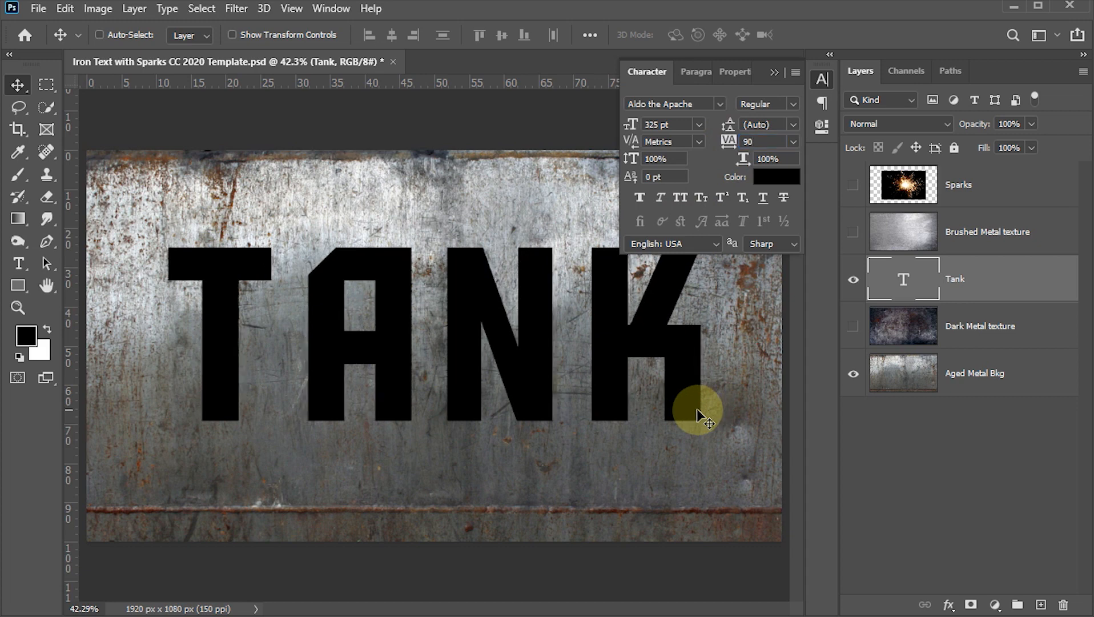
- Set the TANK text's font size to 350 pt and move the text slightly down to centre it on the canvas
click(680, 126)
text(3)
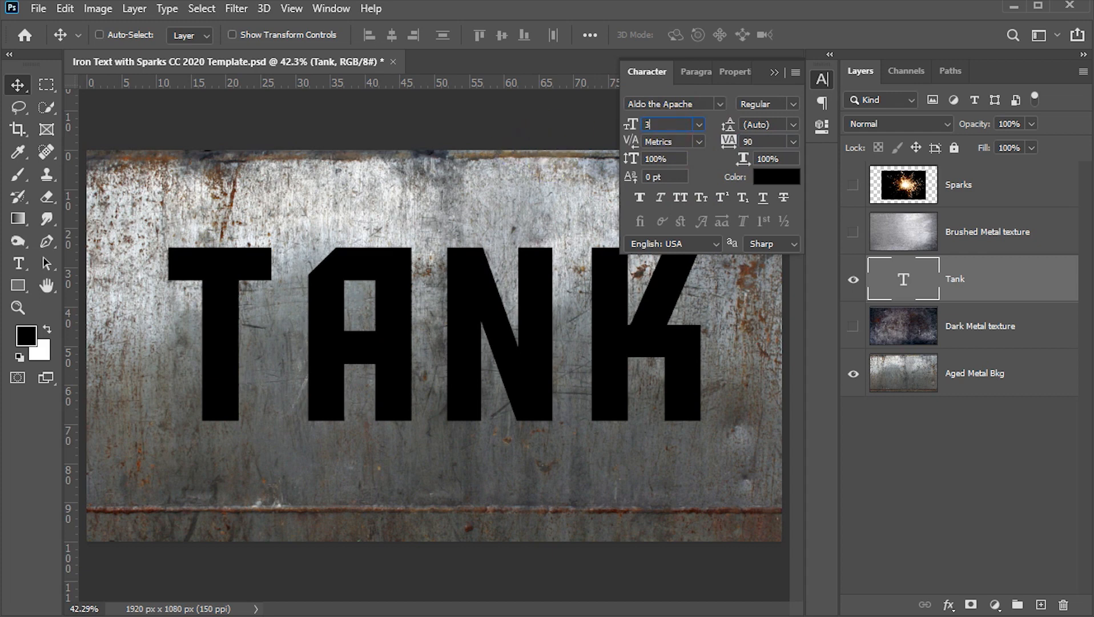
text(50)
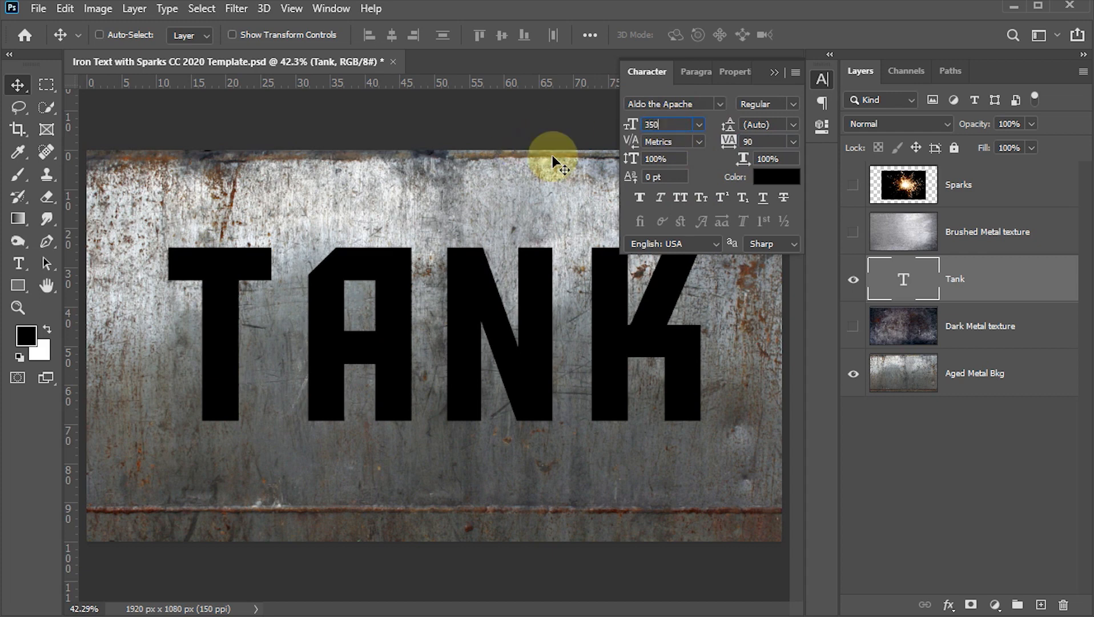
key(Return)
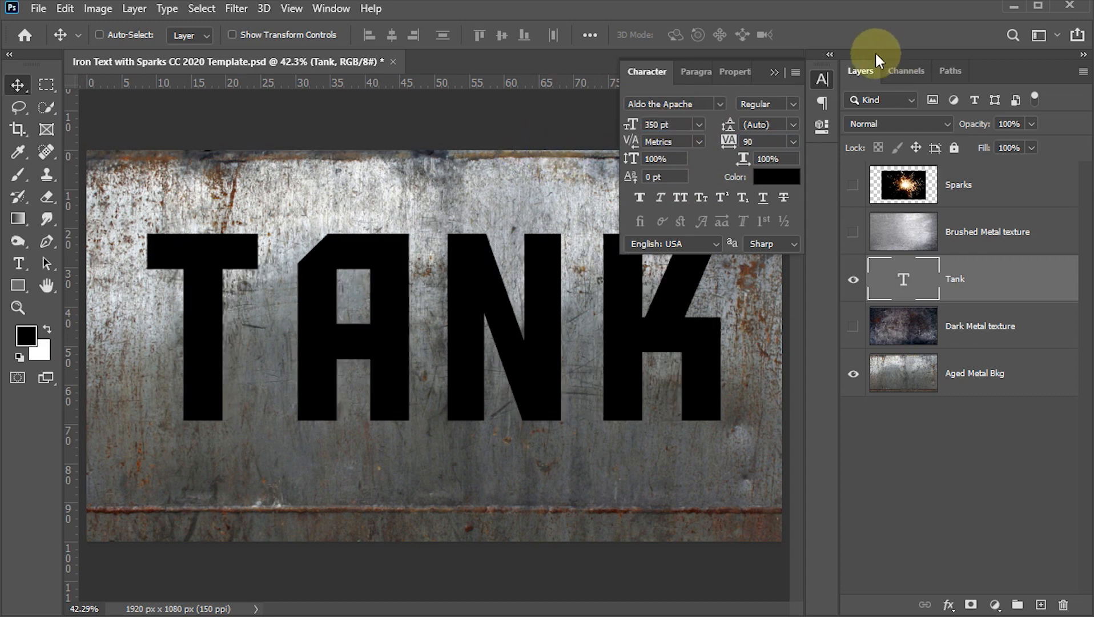
click(821, 79)
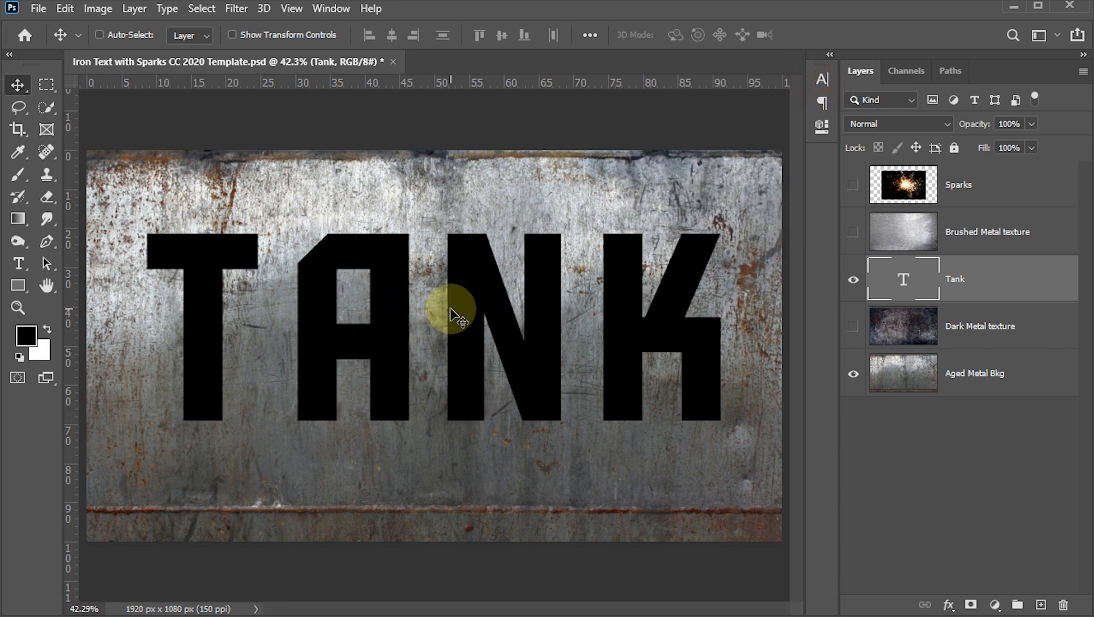
drag(450, 293, 444, 348)
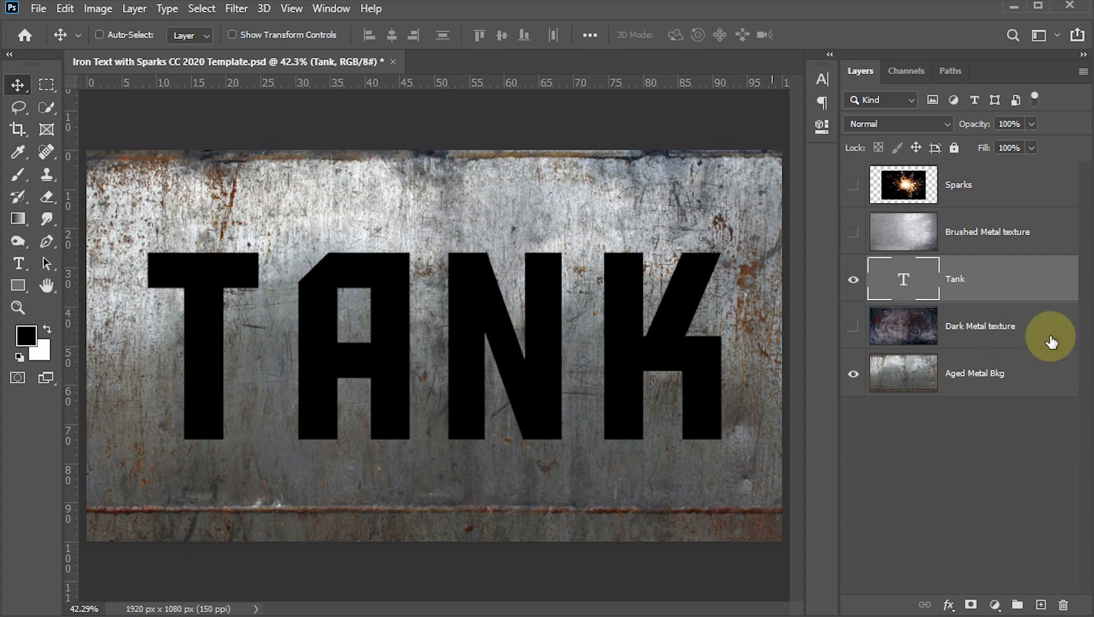
- Convert the TANK text layer to a shape layer and set its fill to none
right_click(1068, 290)
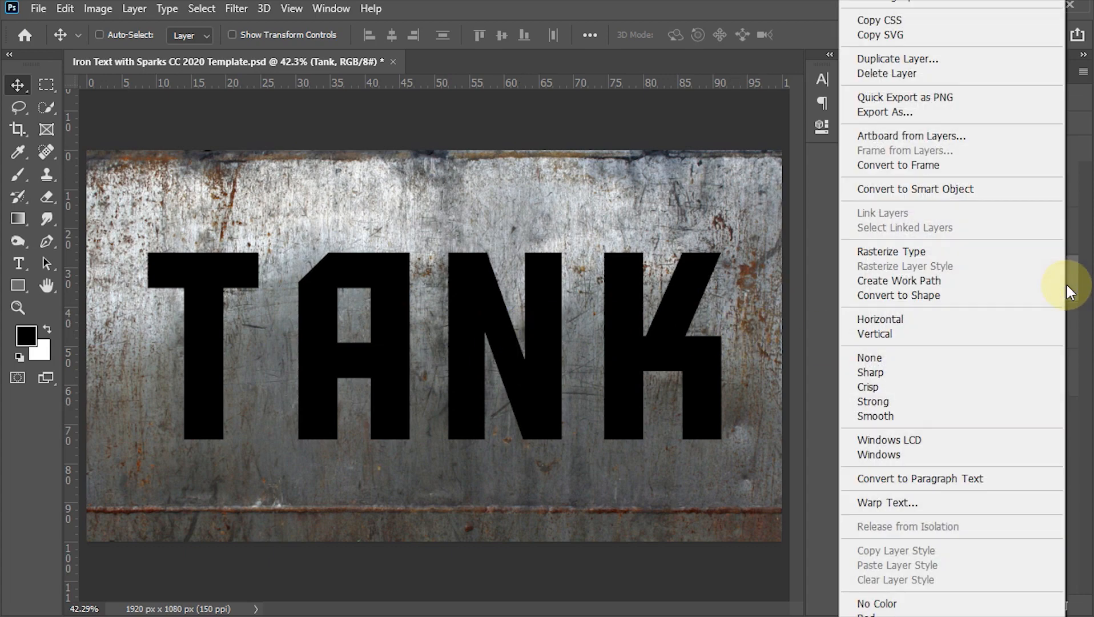
click(913, 296)
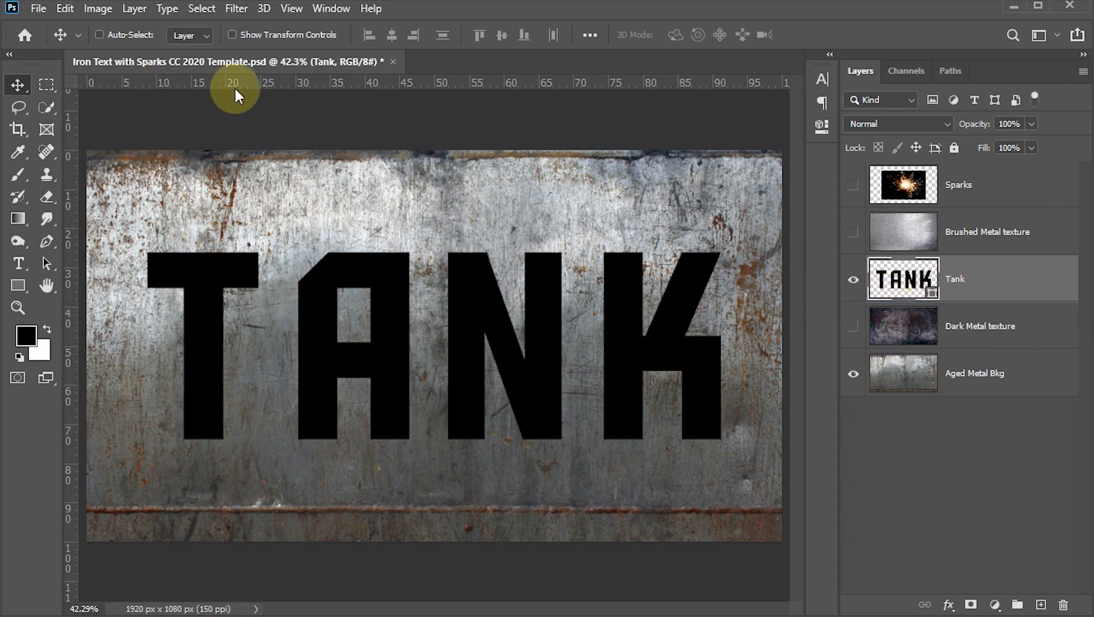
click(19, 286)
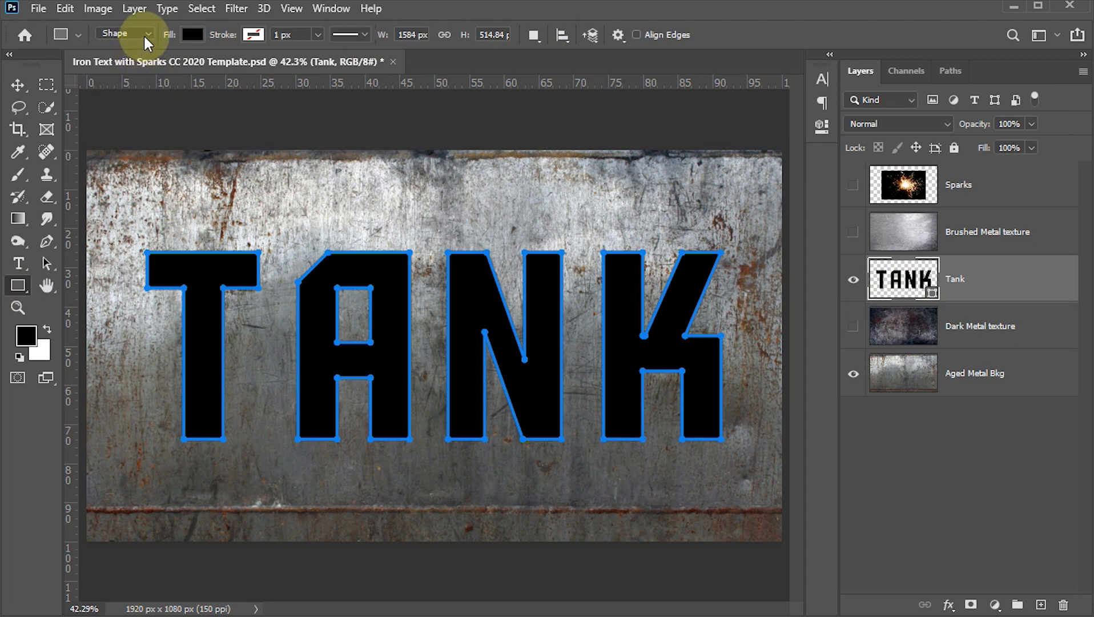
click(189, 35)
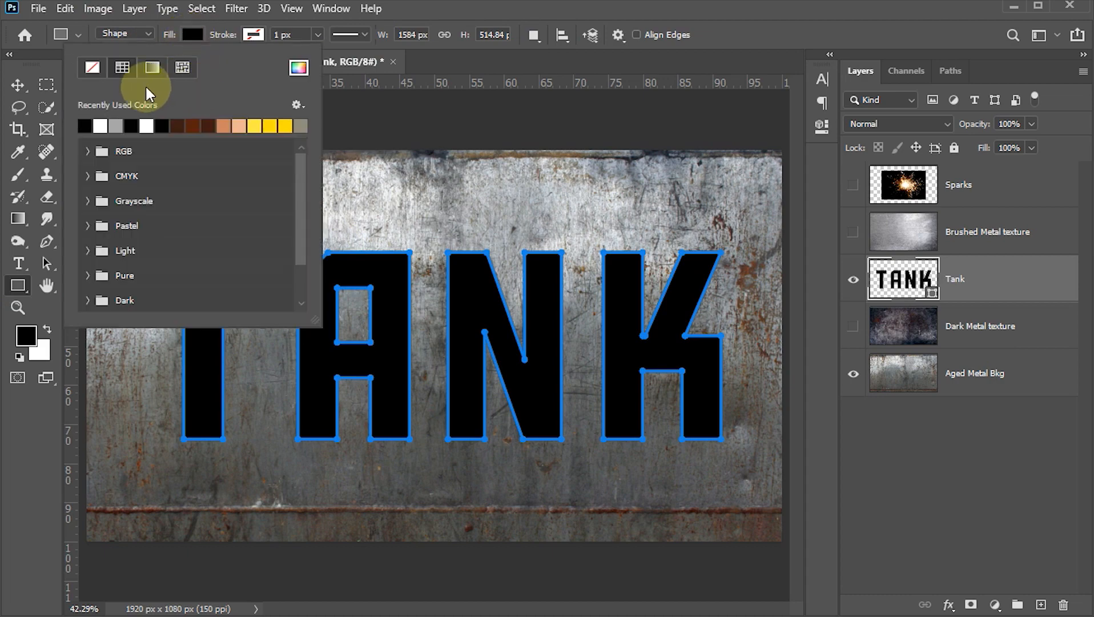
click(93, 68)
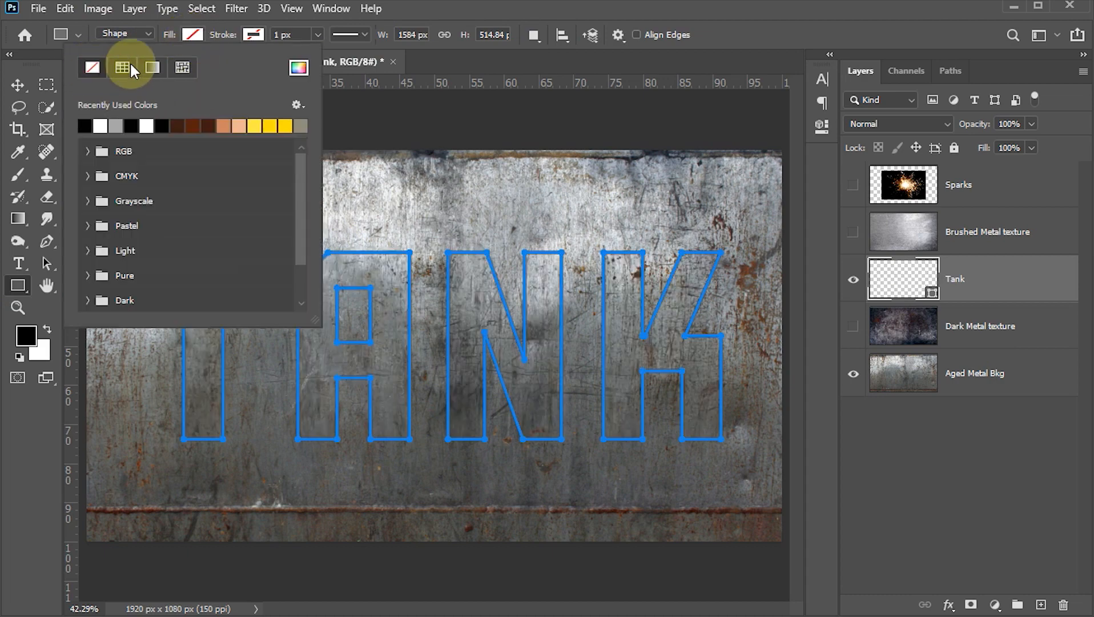
- Give the TANK shape a solid black stroke with a width of 65 px
click(257, 32)
click(258, 32)
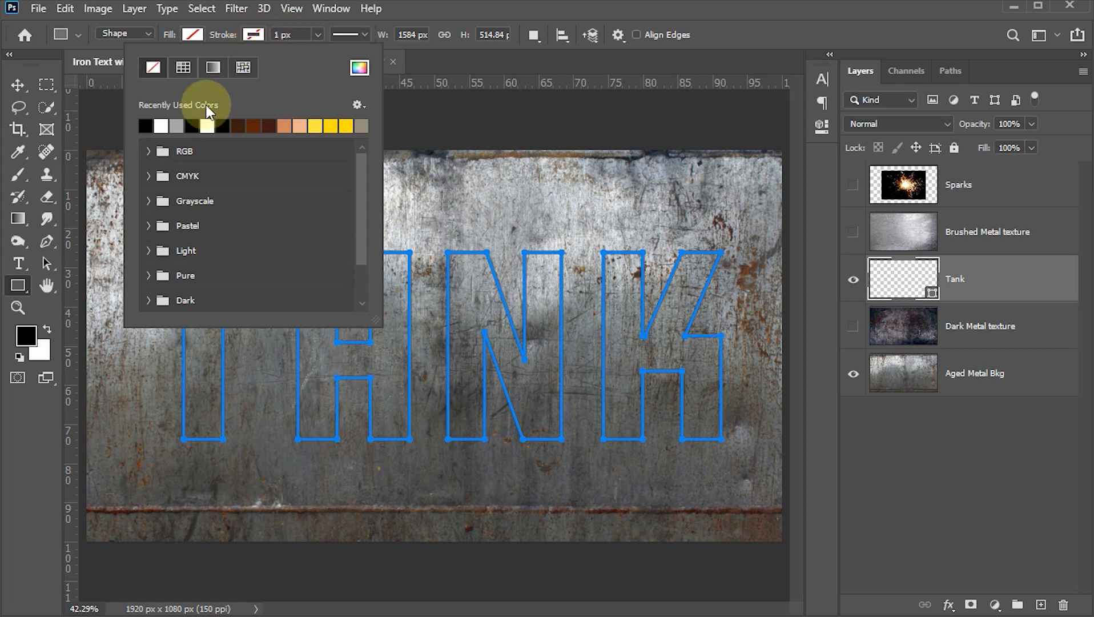
click(148, 122)
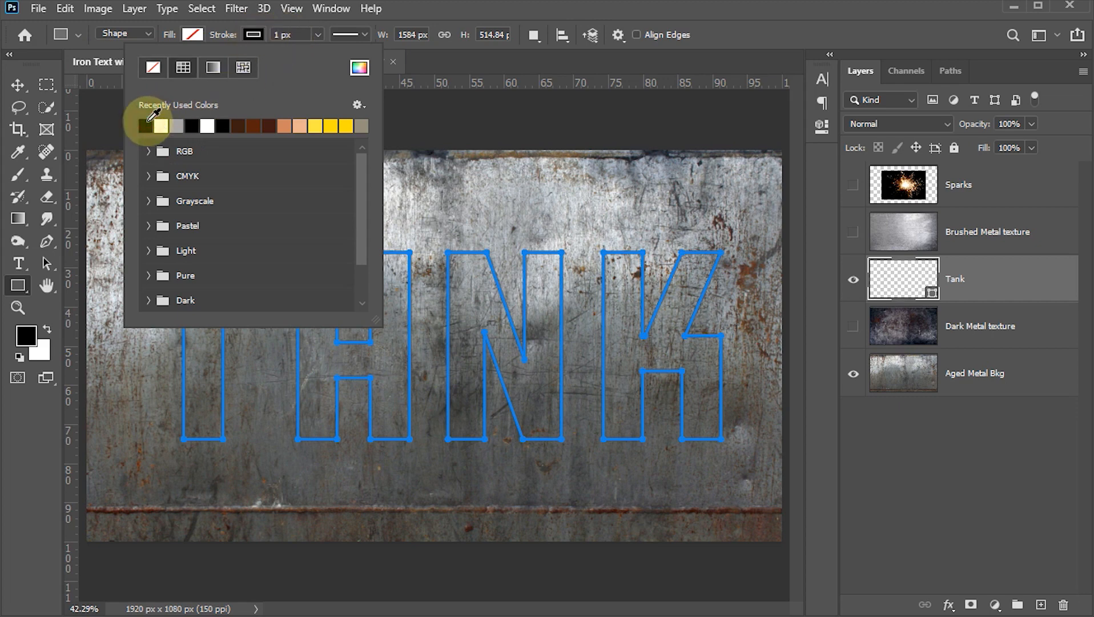
click(299, 34)
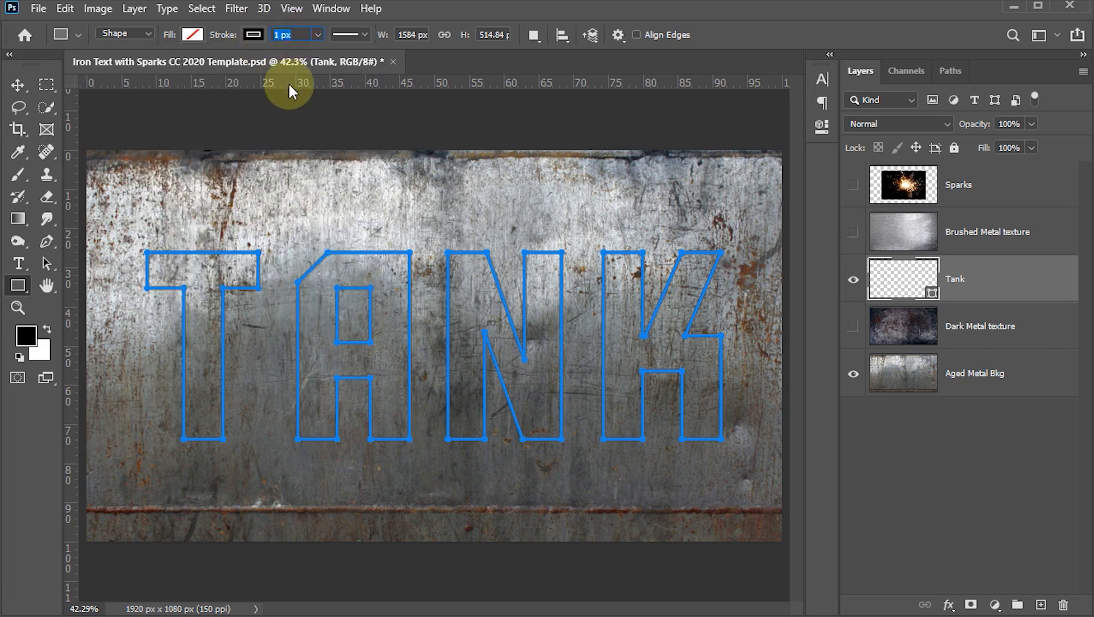
text(65)
key(Return)
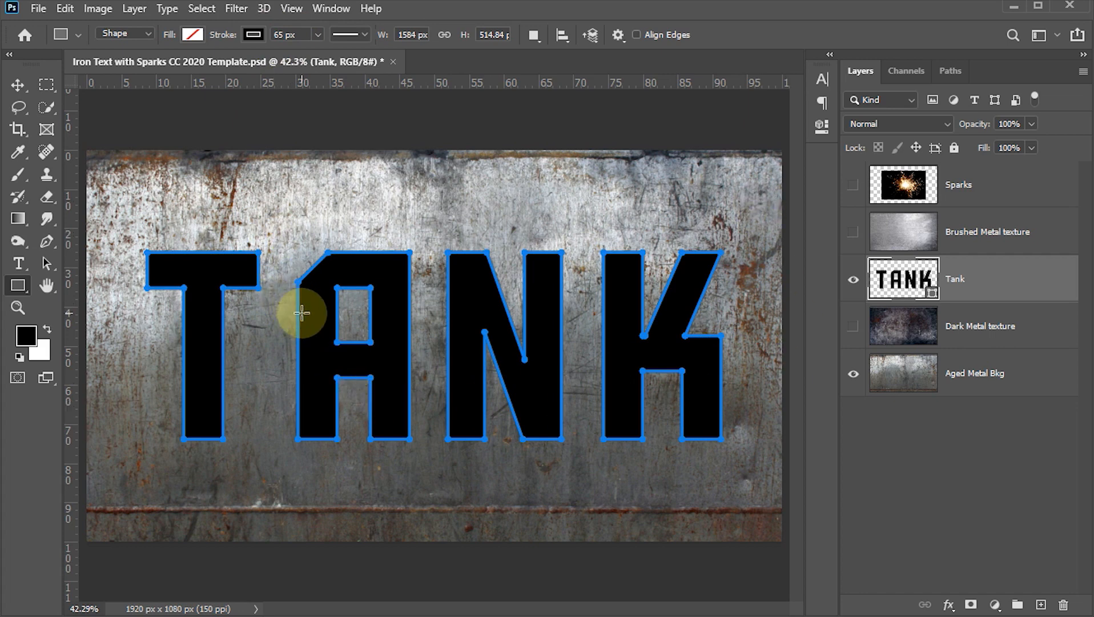
- Align the TANK shape's stroke to the outside of the letter paths and switch to the Move tool
click(363, 35)
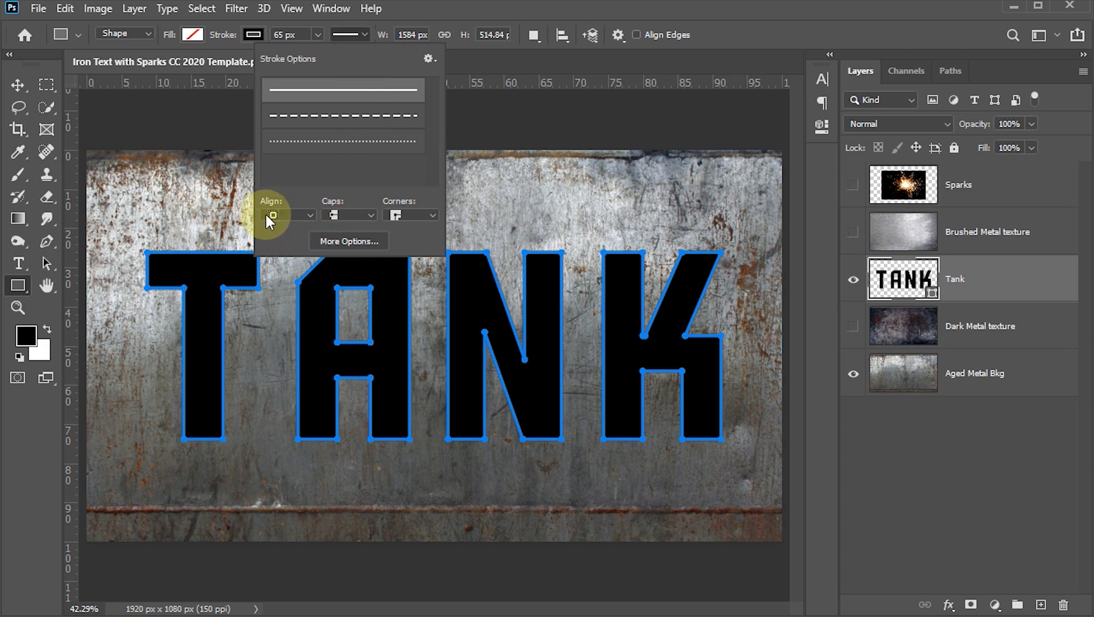
click(310, 216)
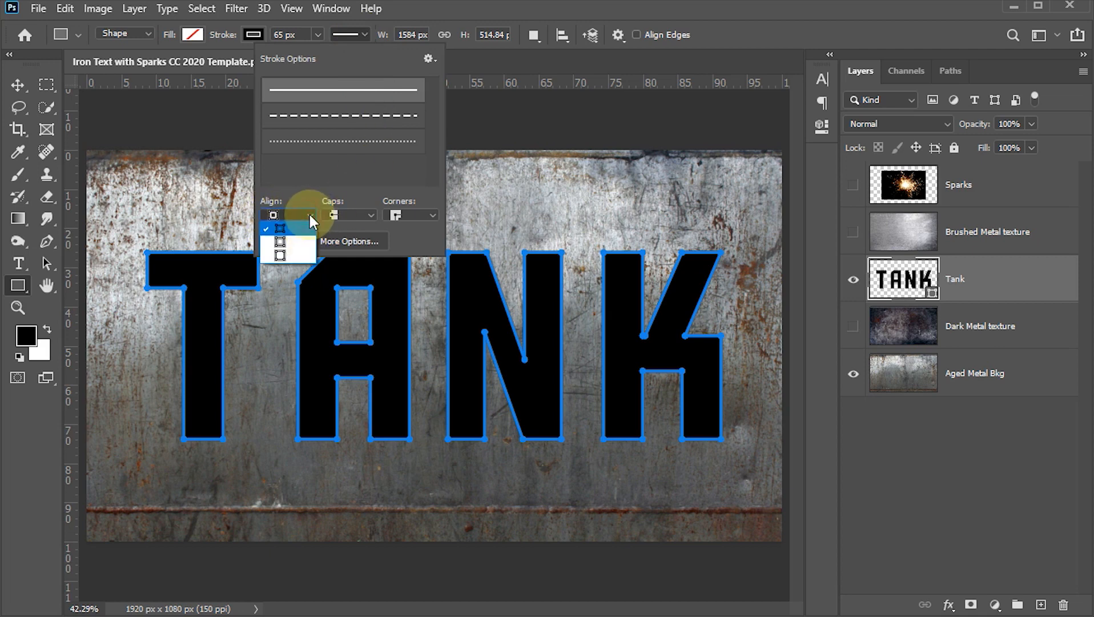
click(282, 256)
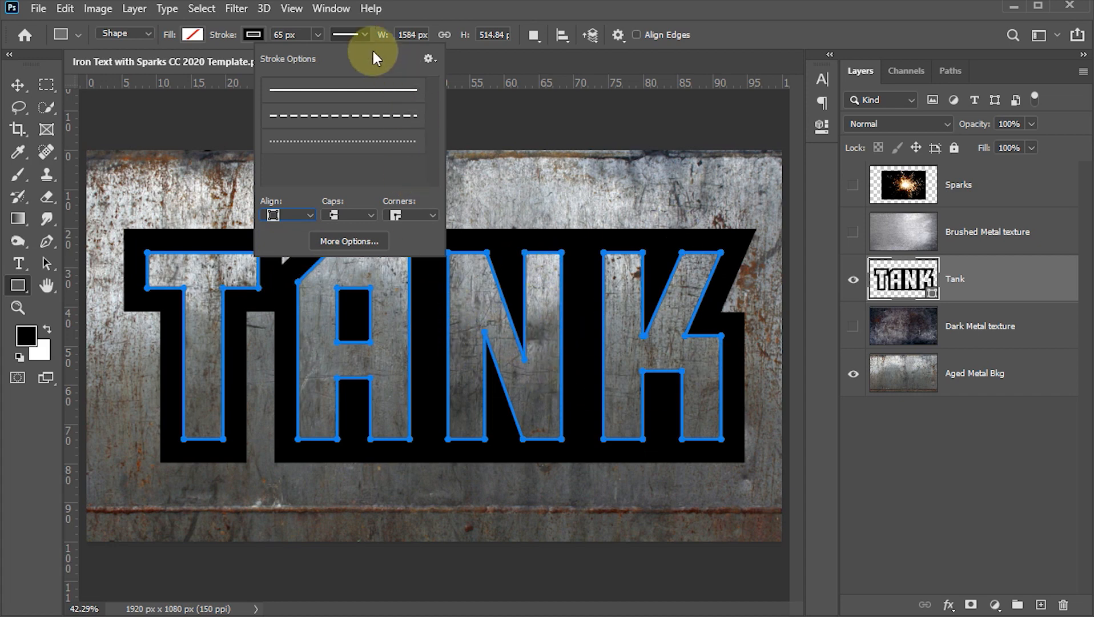
click(366, 35)
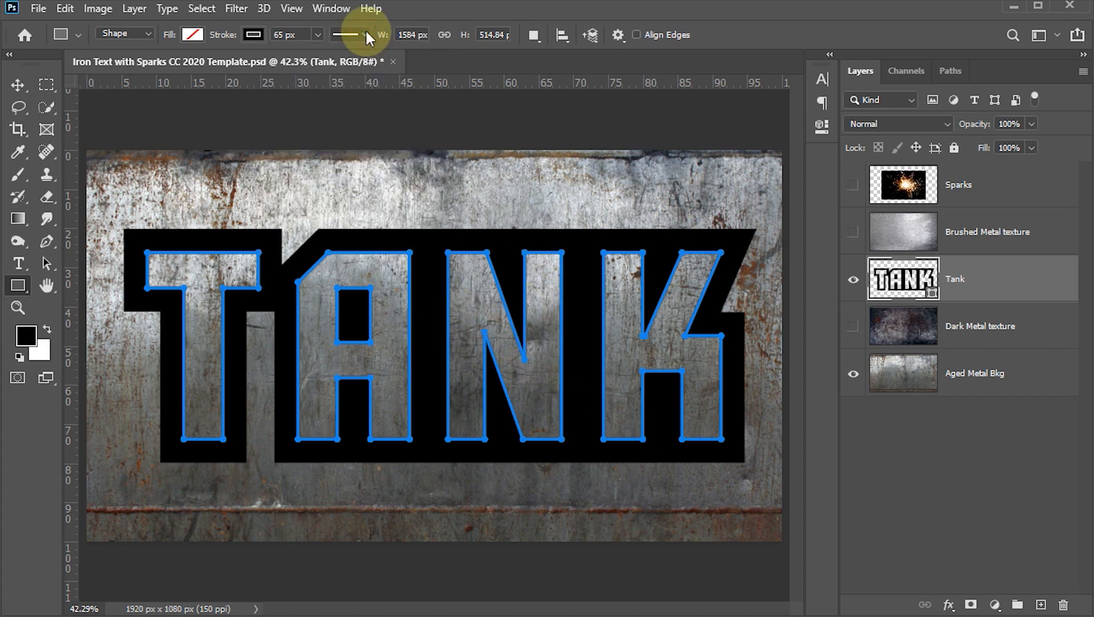
click(20, 84)
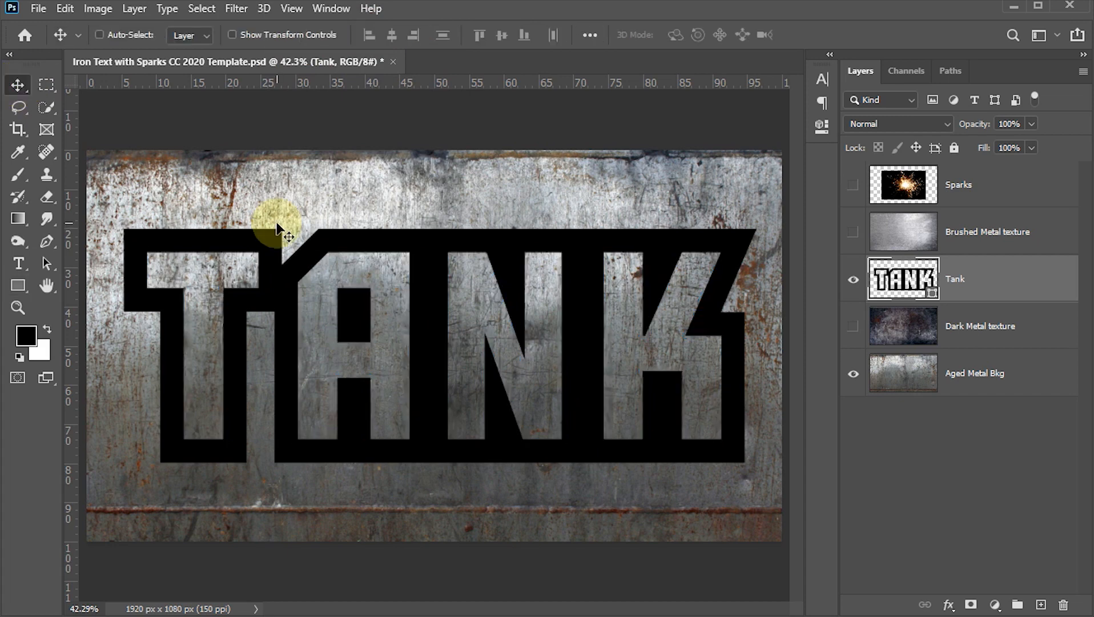
- Add a Color Overlay to the Tank layer in grey a6a6a6 with Normal blend mode and 100% opacity
double_click(1040, 289)
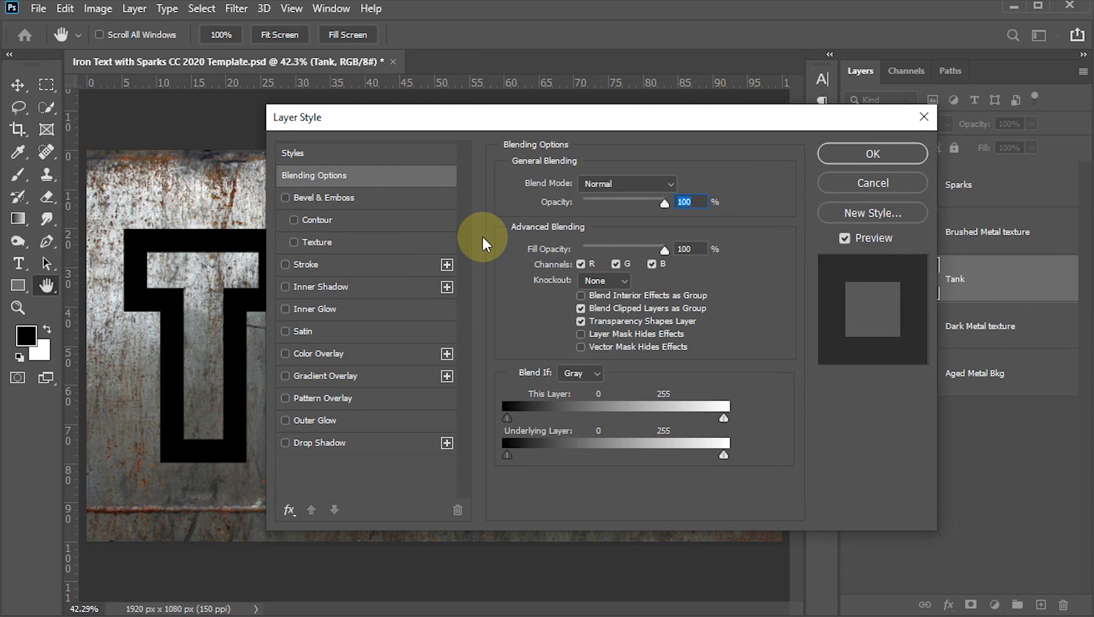
click(285, 353)
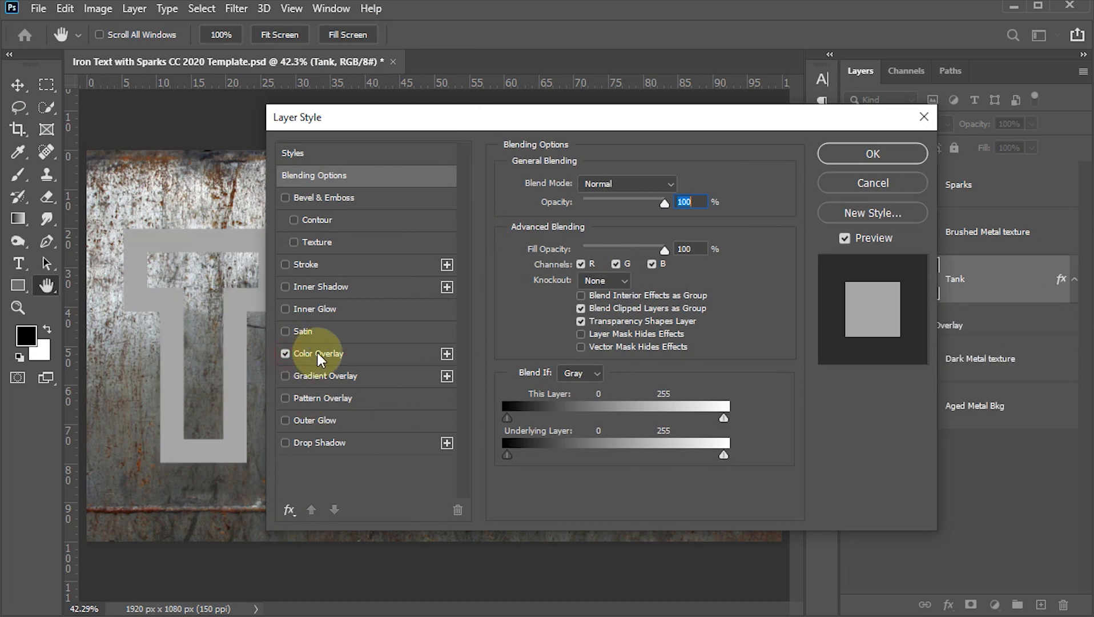
click(317, 352)
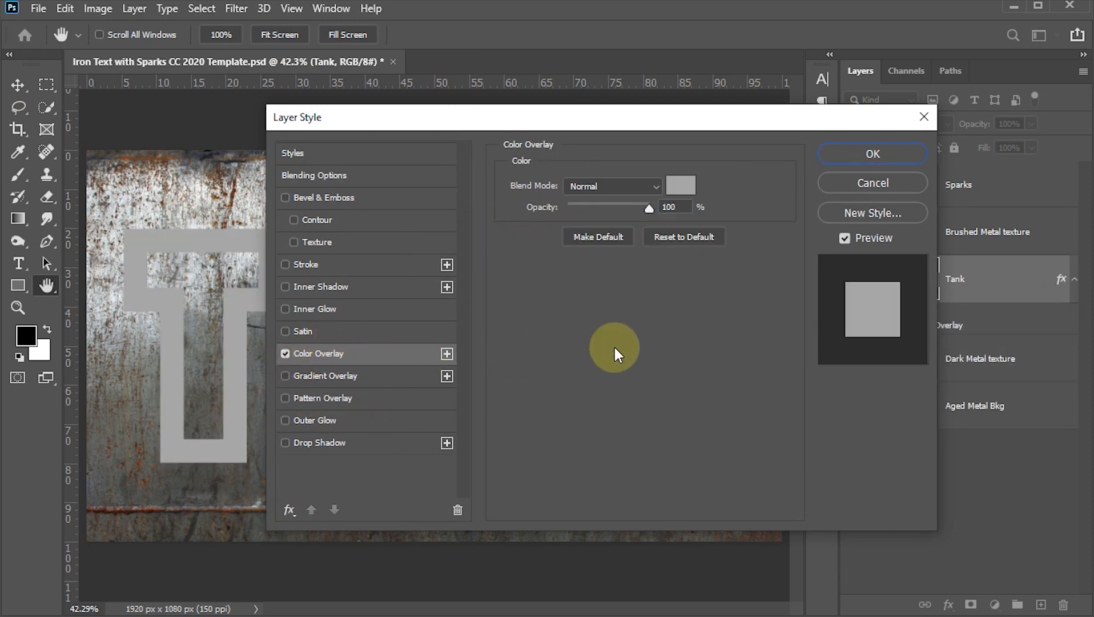
click(681, 185)
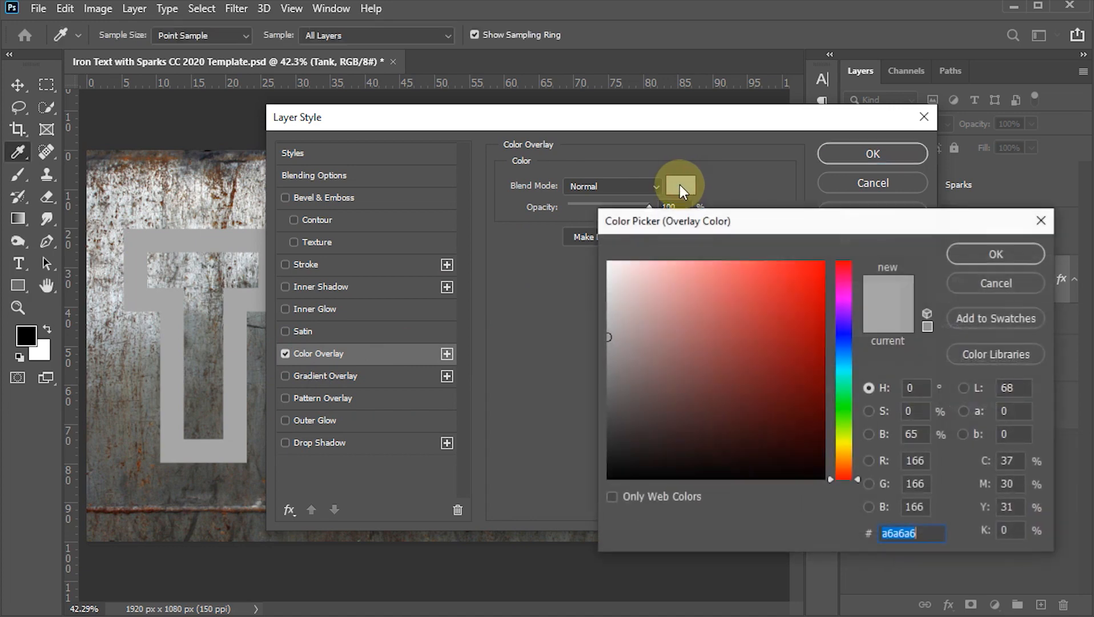
drag(922, 534, 895, 536)
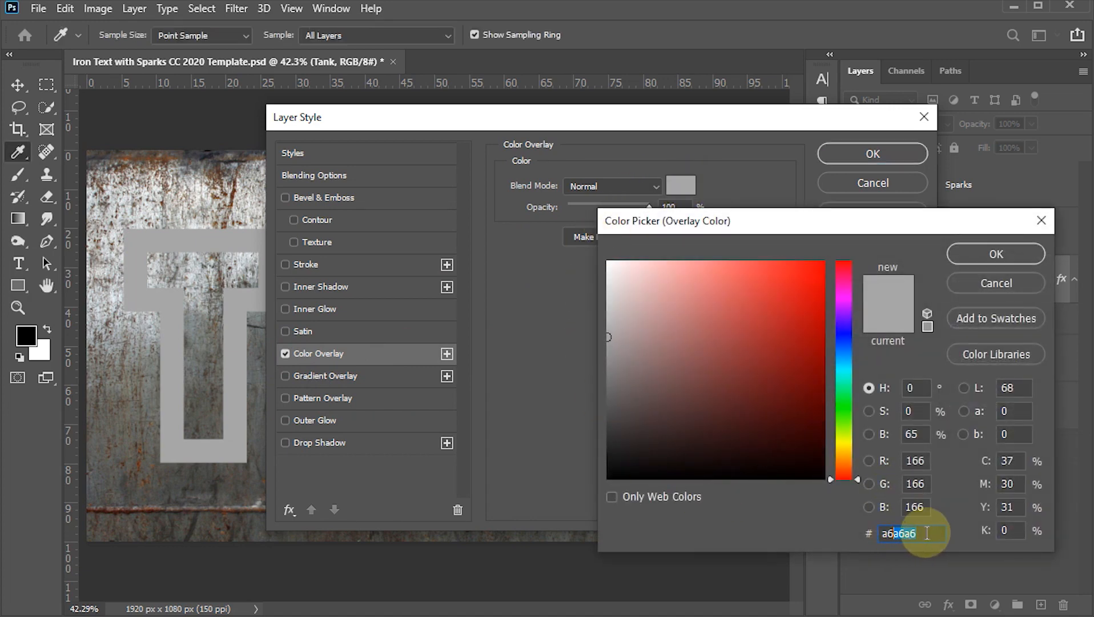
click(973, 256)
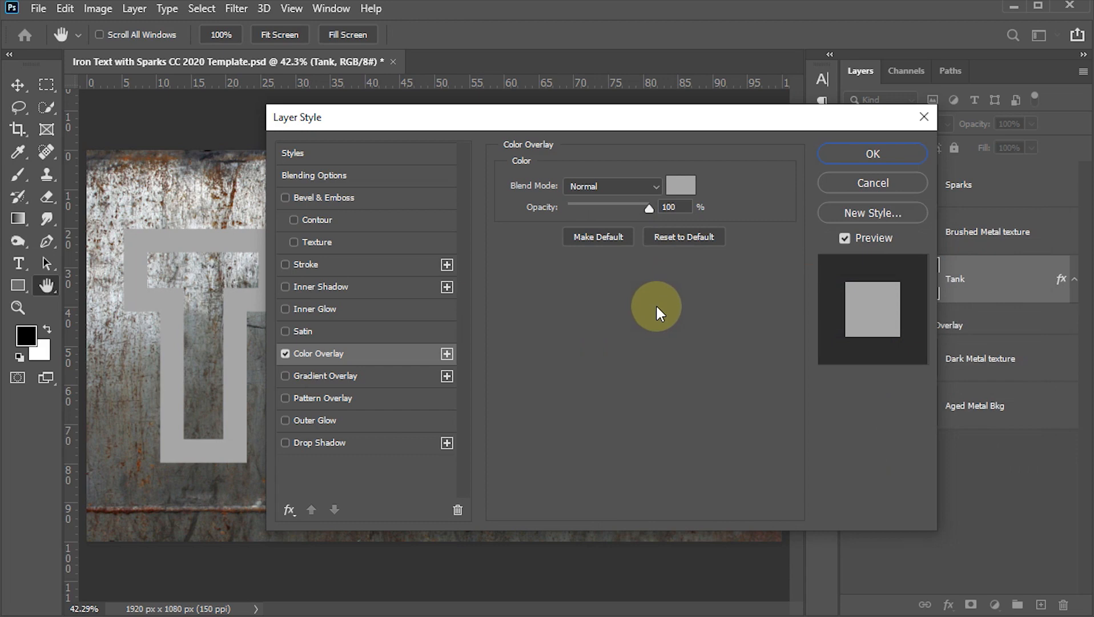
- Add Bevel & Emboss to Tank: Inner Bevel, Chisel Soft, depth 100%, size 30 px, soften 0 px, global light at 120°, Ring gloss contour
click(286, 197)
click(320, 197)
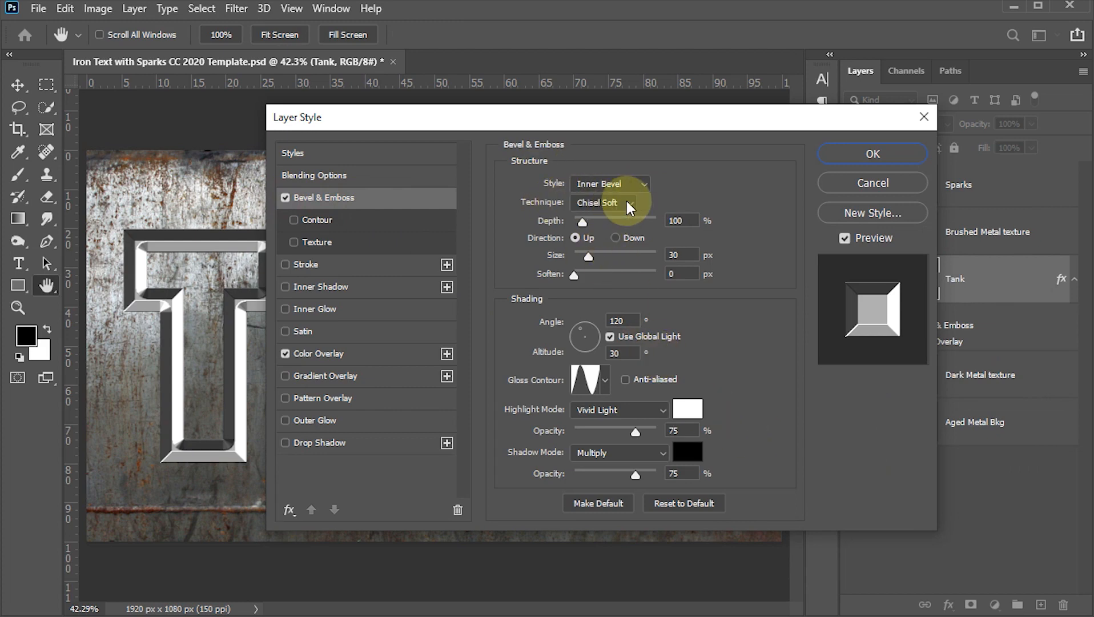
click(678, 221)
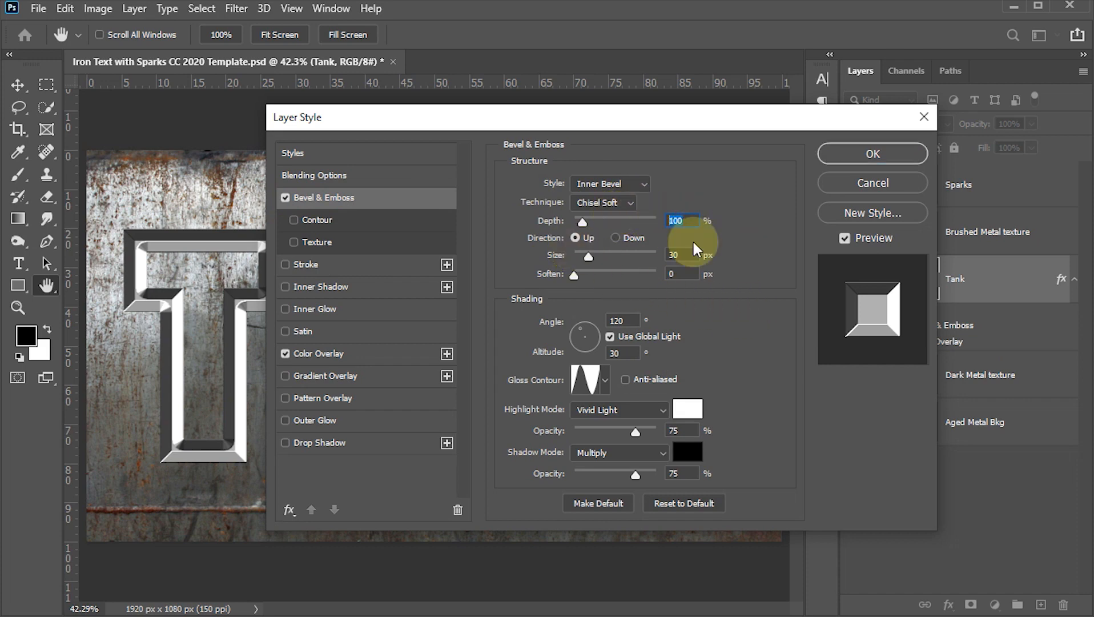
click(683, 254)
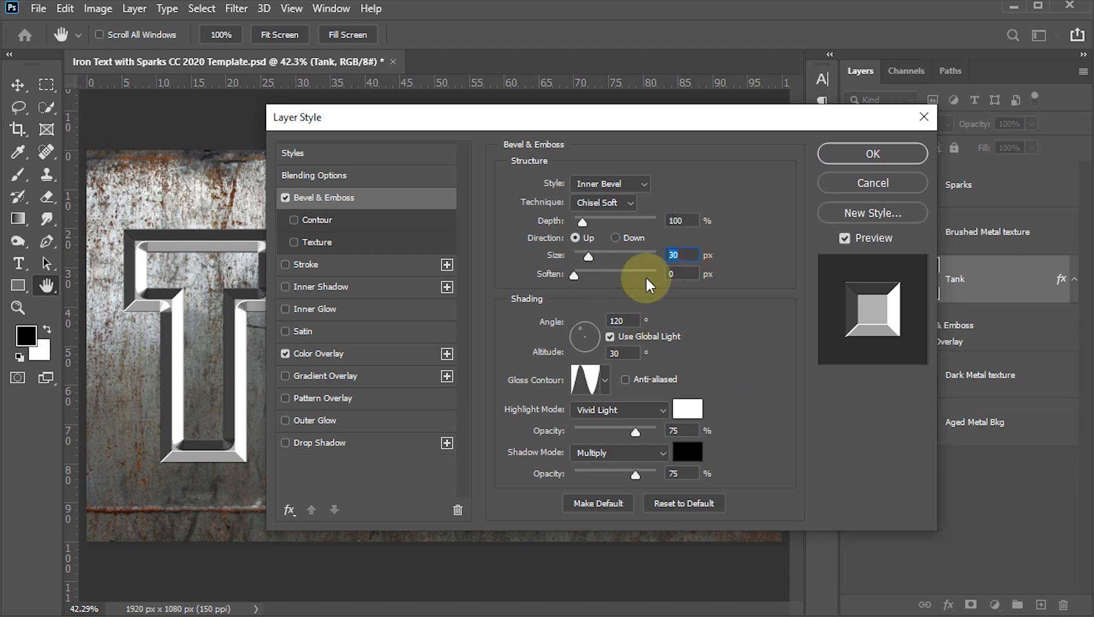
click(686, 271)
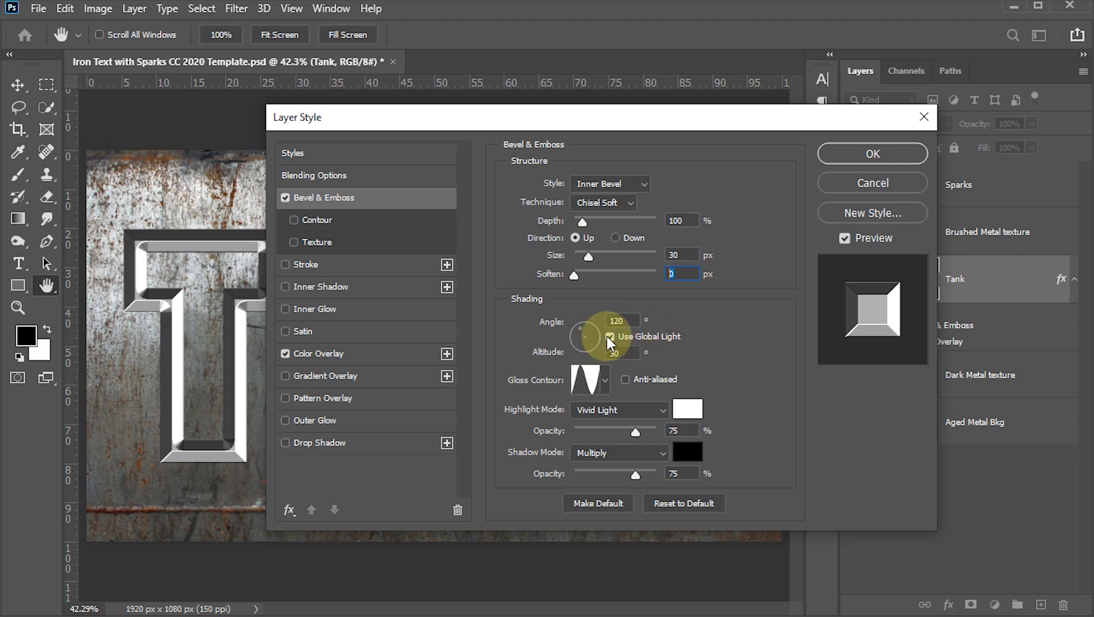
click(618, 320)
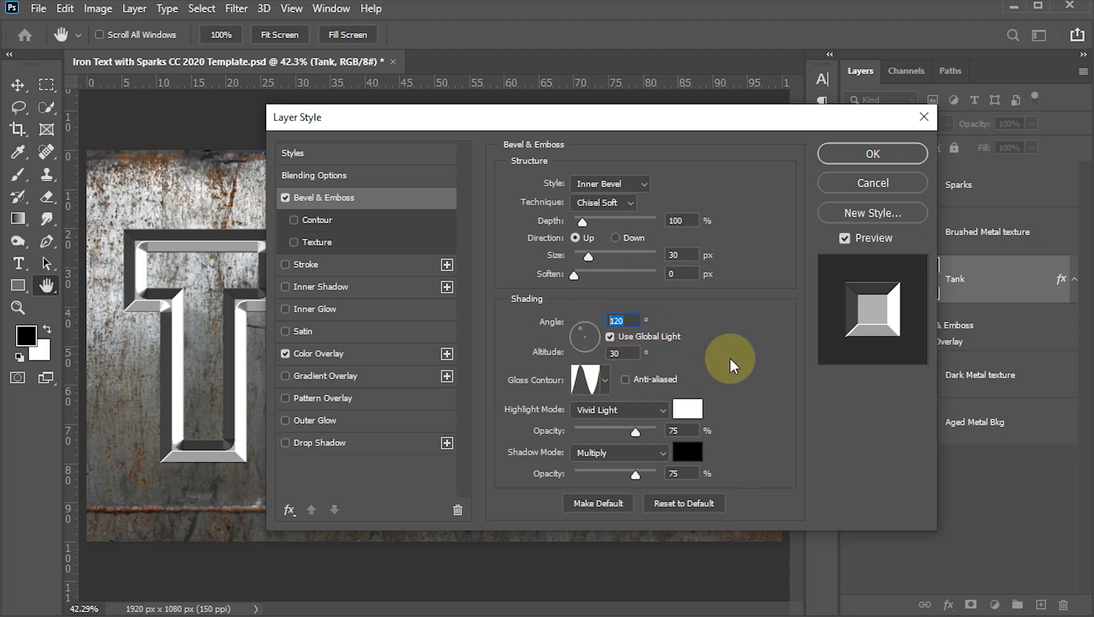
click(604, 379)
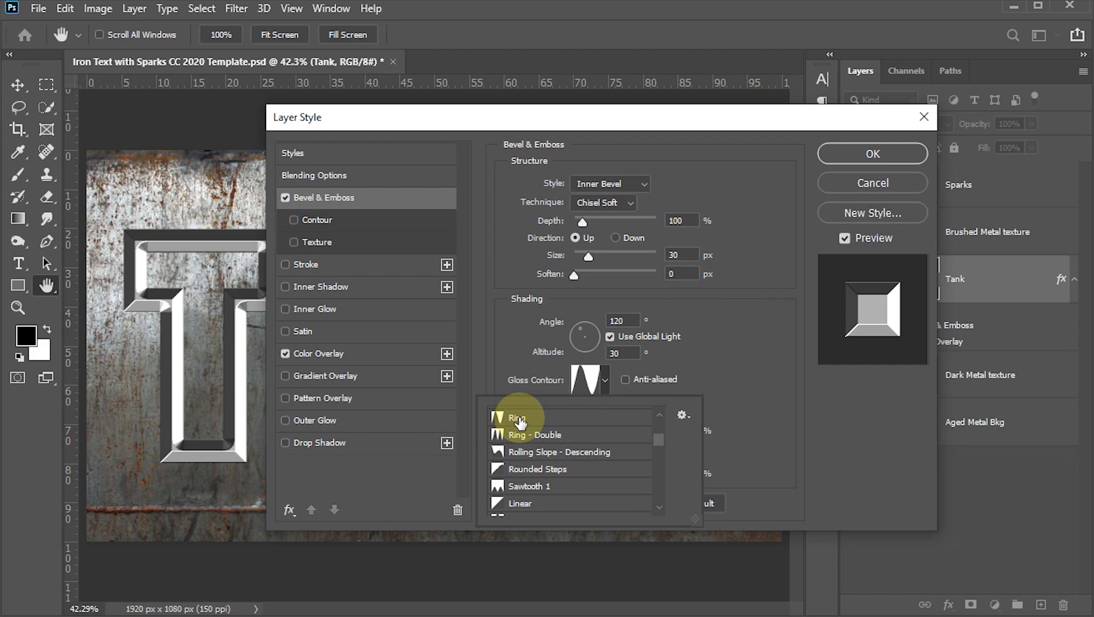
click(683, 416)
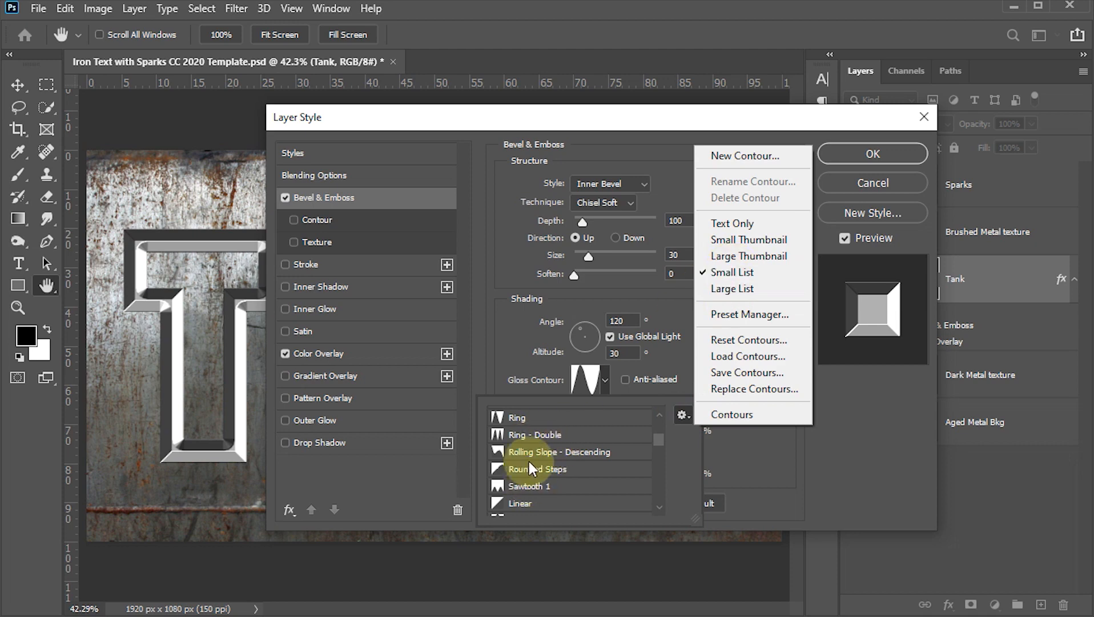
click(771, 465)
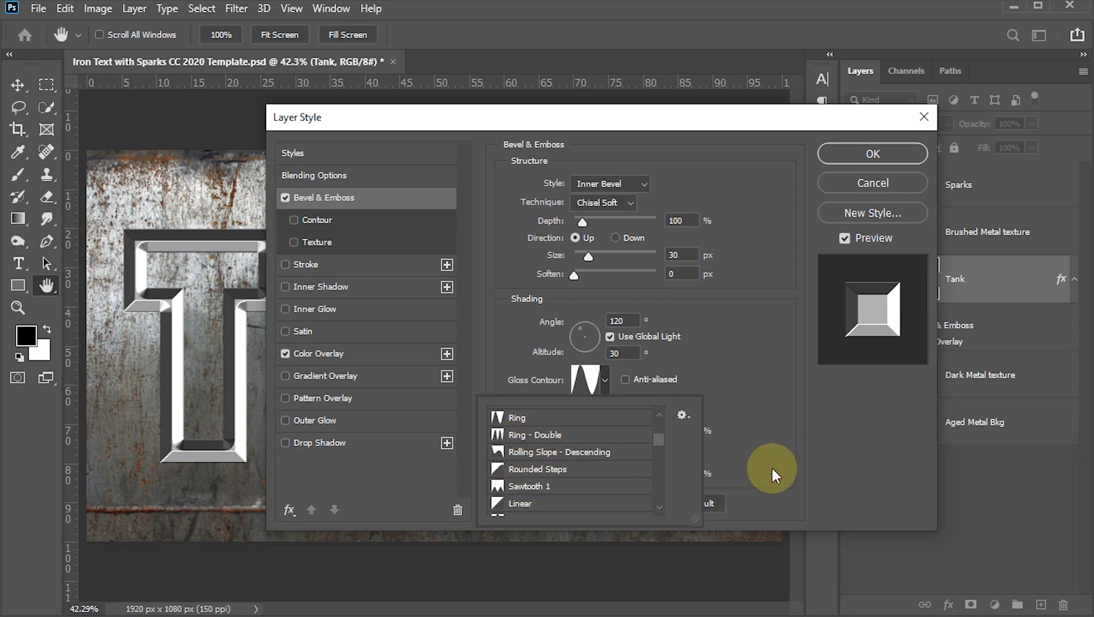
click(771, 465)
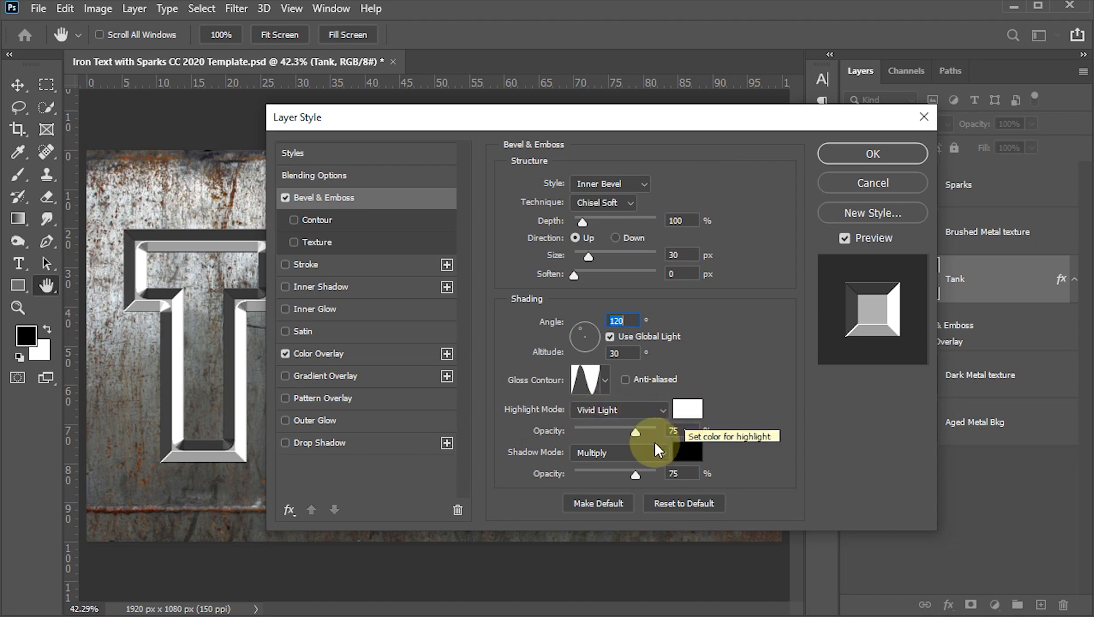
- Set both the highlight opacity and the shadow opacity of the Tank layer's bevel to 65%
drag(636, 432, 579, 432)
text(65)
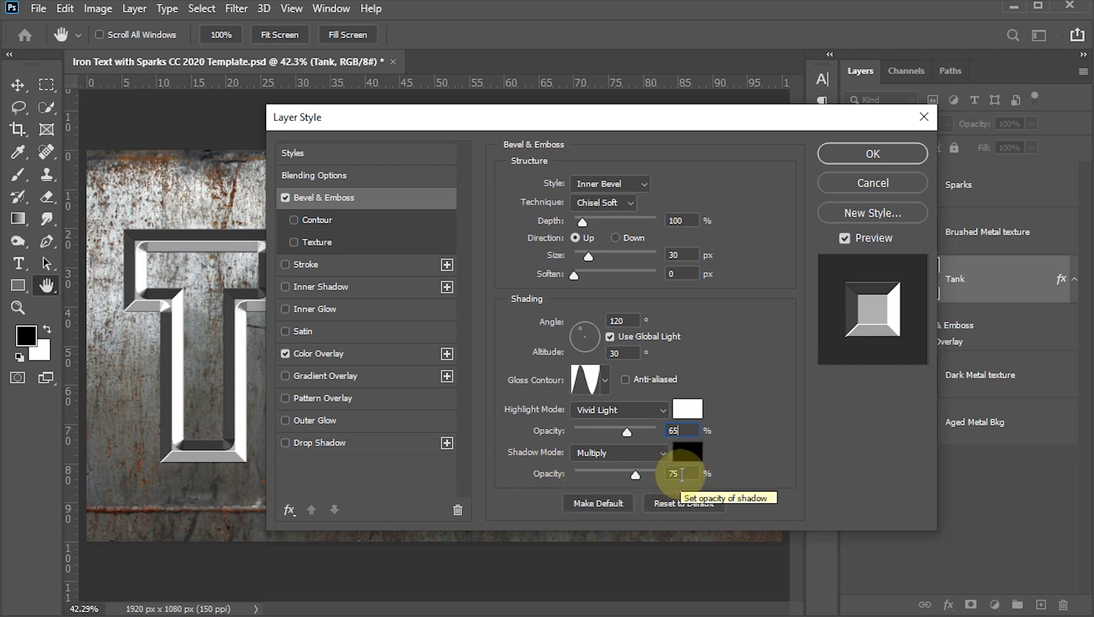
click(636, 476)
drag(635, 475, 628, 475)
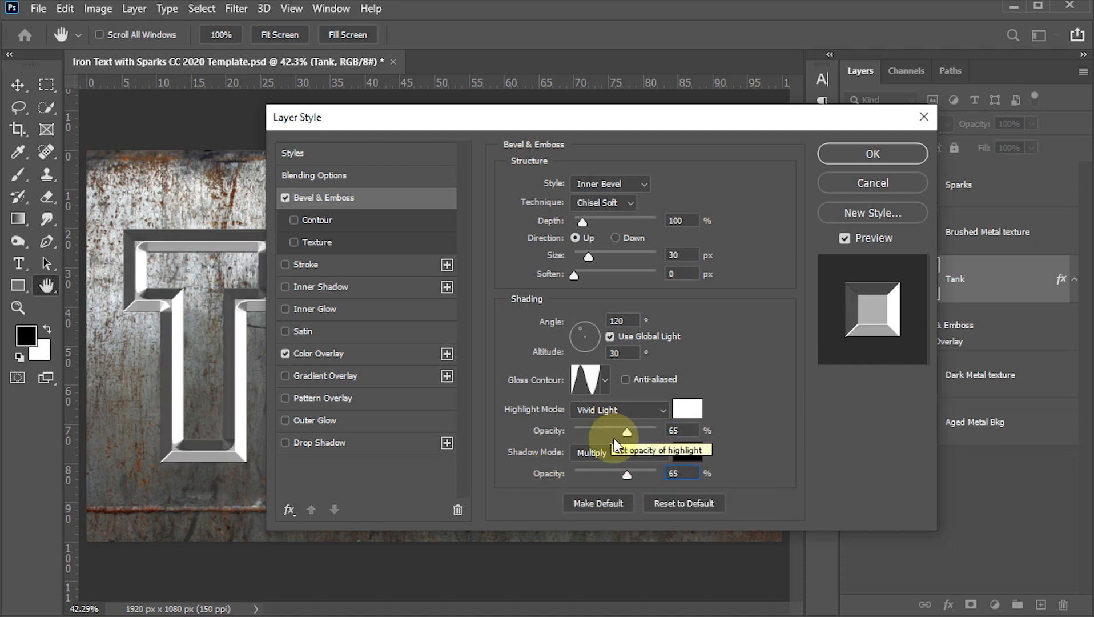
- Enable the bevel's Contour on the Tank layer with the Linear contour and a 45% range, and apply the layer style
click(320, 226)
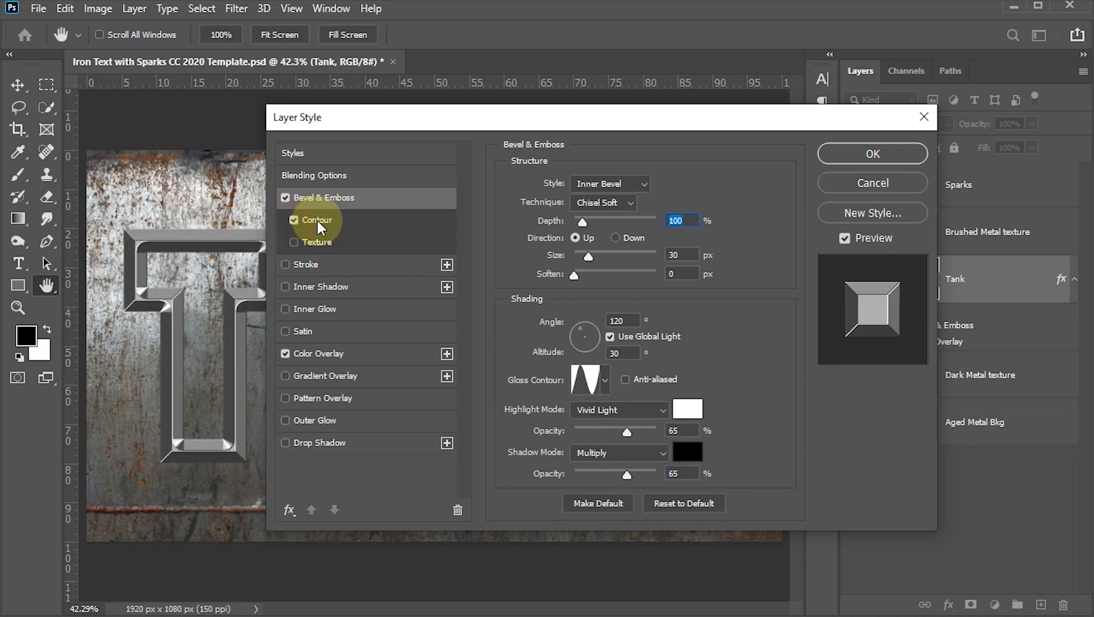
click(320, 223)
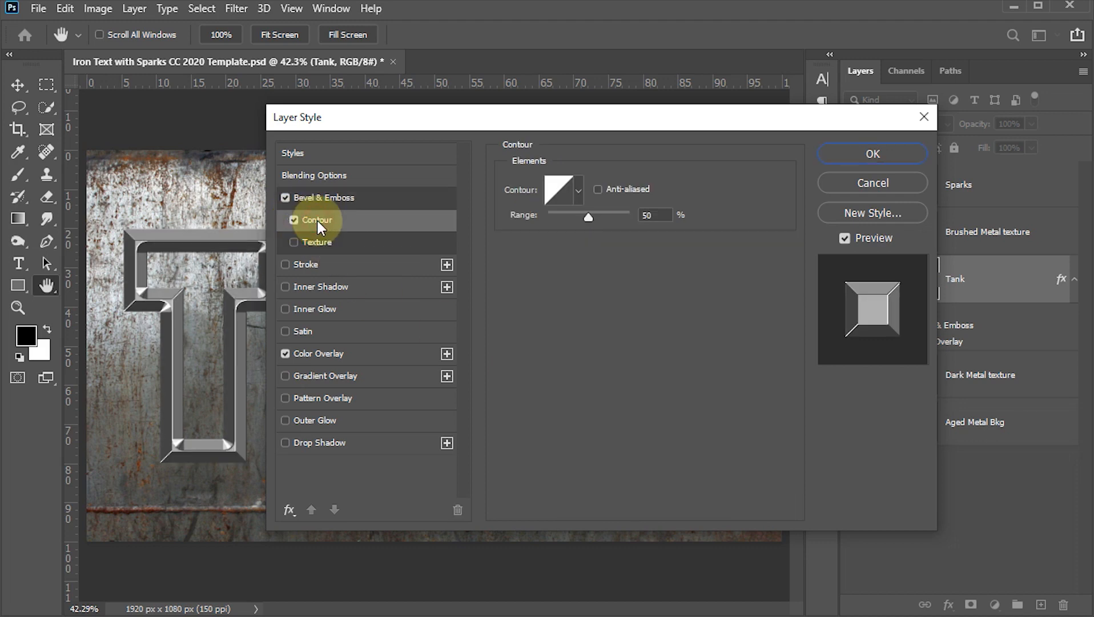
click(580, 189)
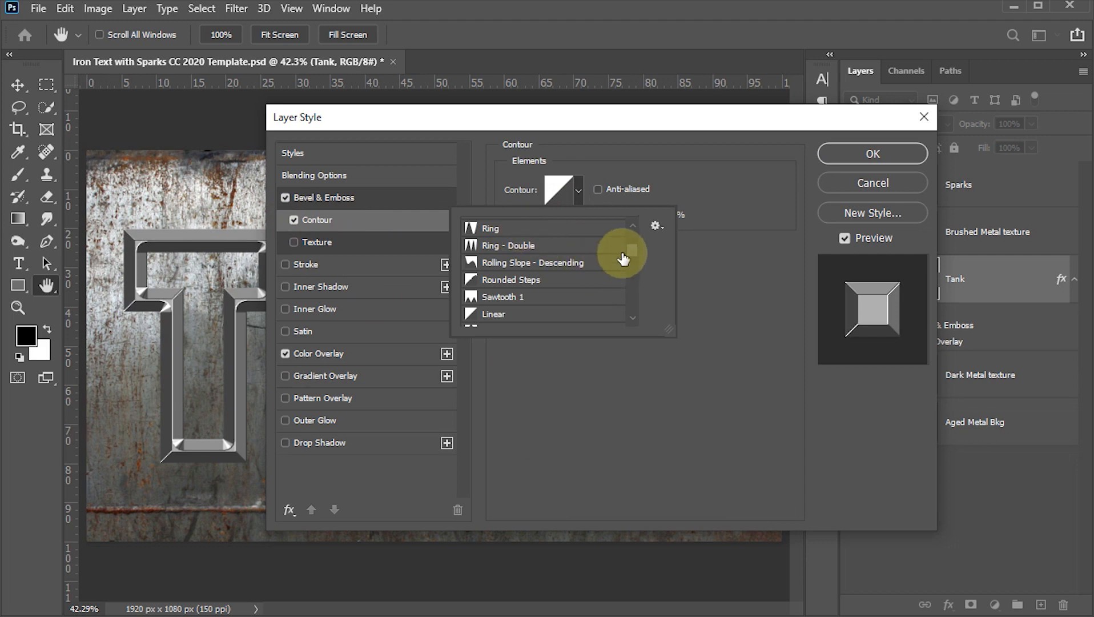
scroll(623, 259, up, 5)
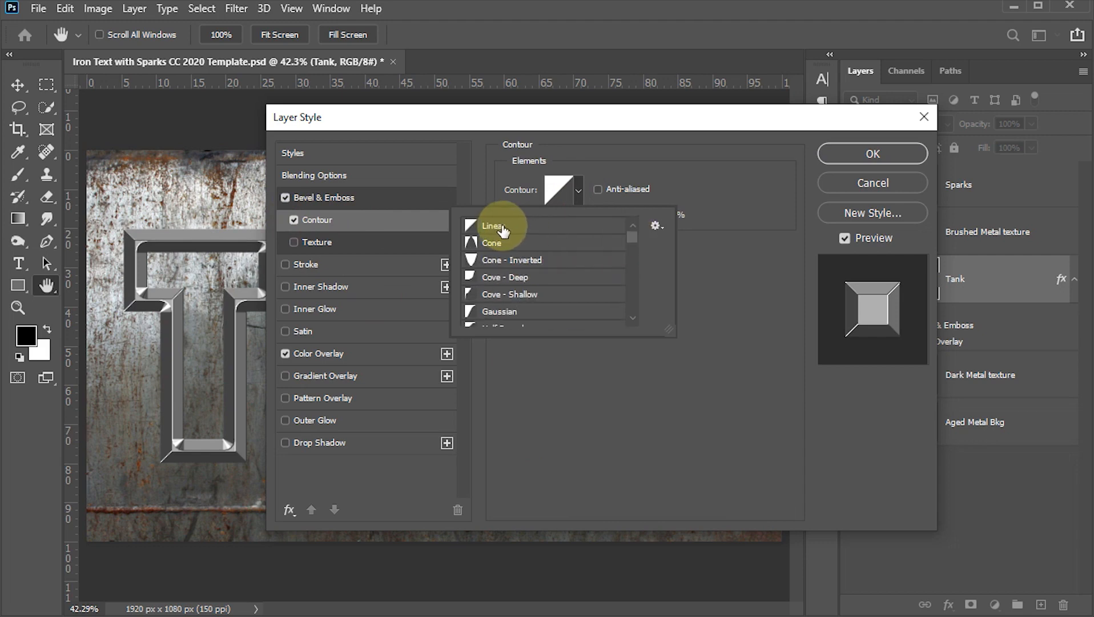
click(503, 229)
click(621, 401)
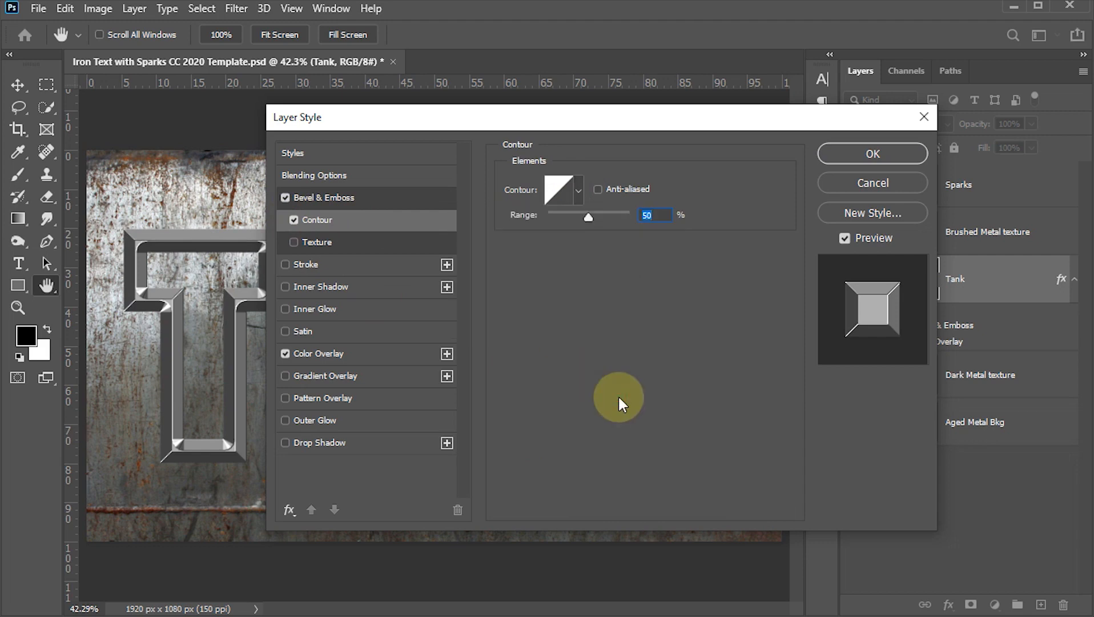
drag(660, 217, 624, 223)
text(45)
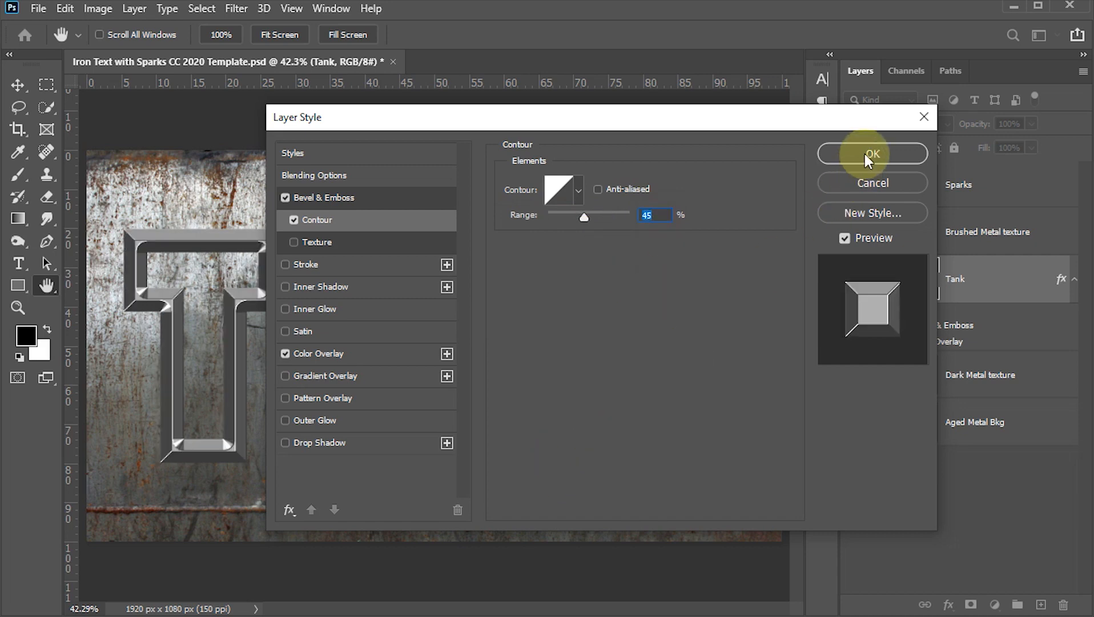
click(864, 154)
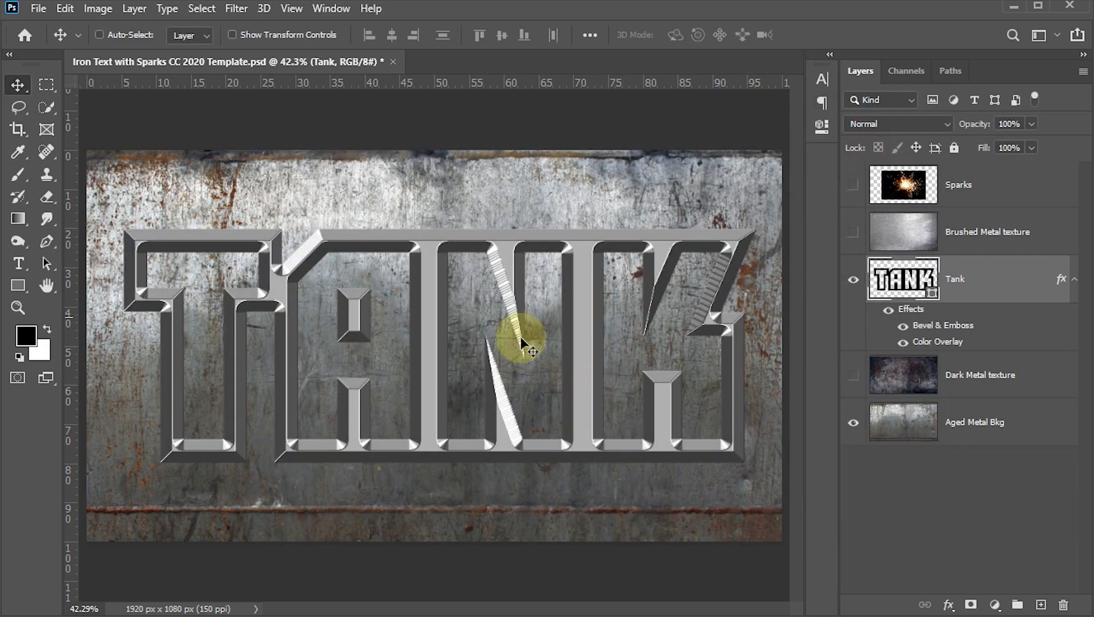
- Convert the styled Tank layer to a smart object
right_click(1034, 289)
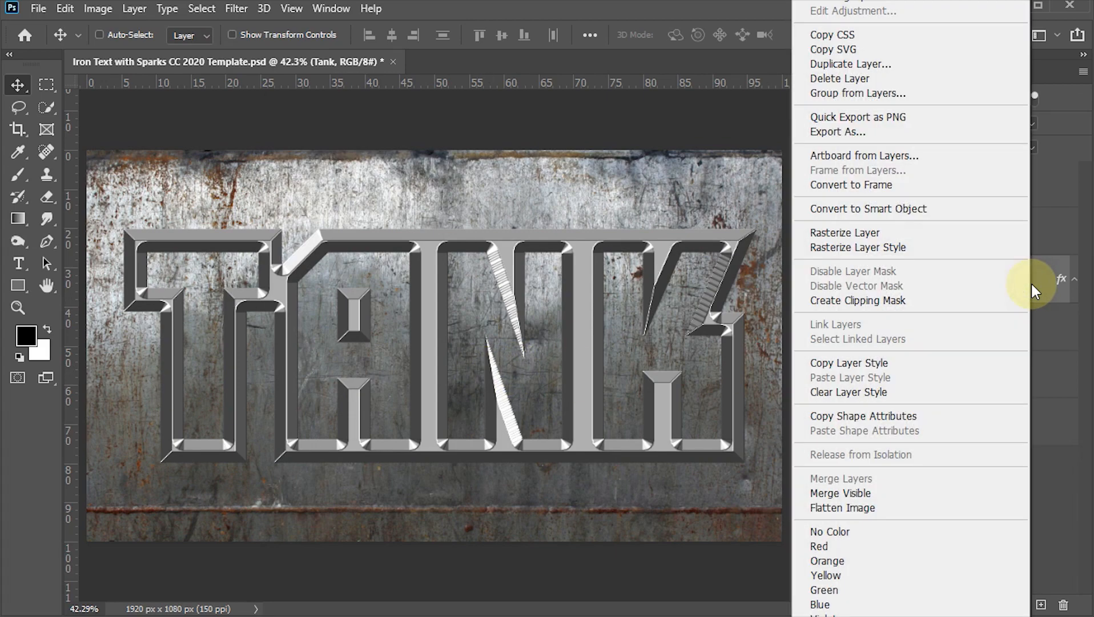
click(895, 209)
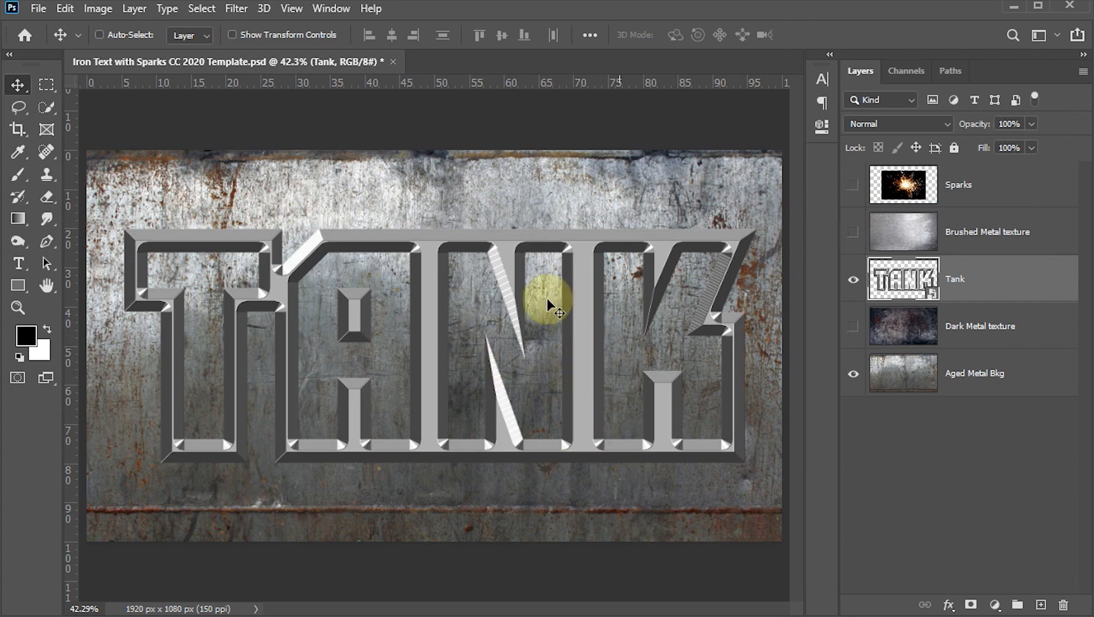
- Add a Multiply Drop Shadow to Tank with 55% opacity, 135° angle, 55 px distance and 35 px size, and save the document
click(949, 608)
click(978, 598)
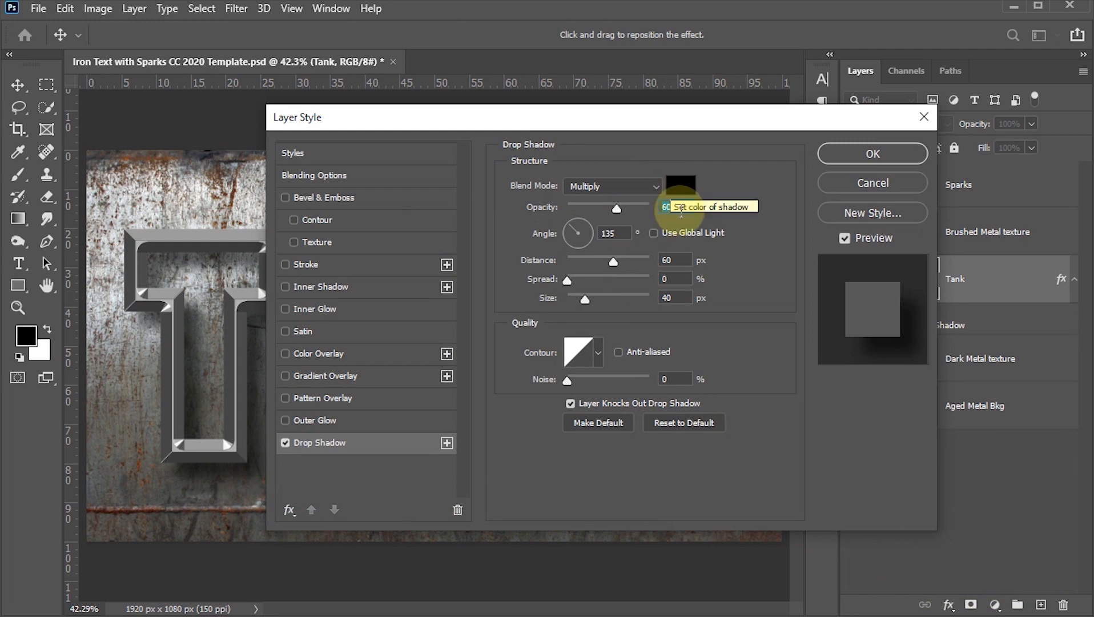
text(55)
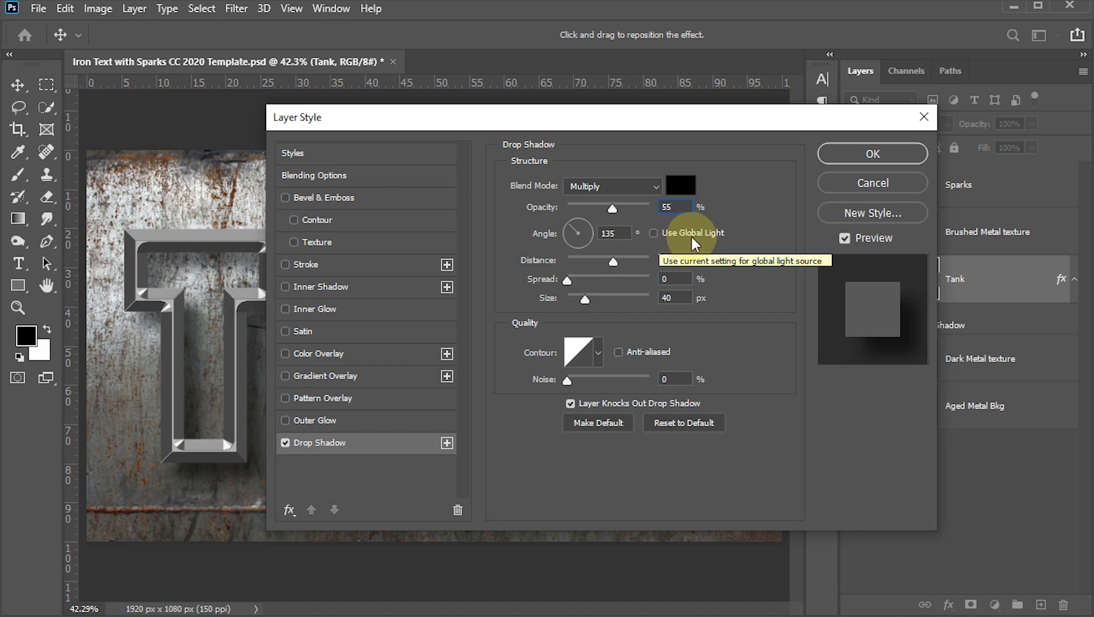
click(608, 234)
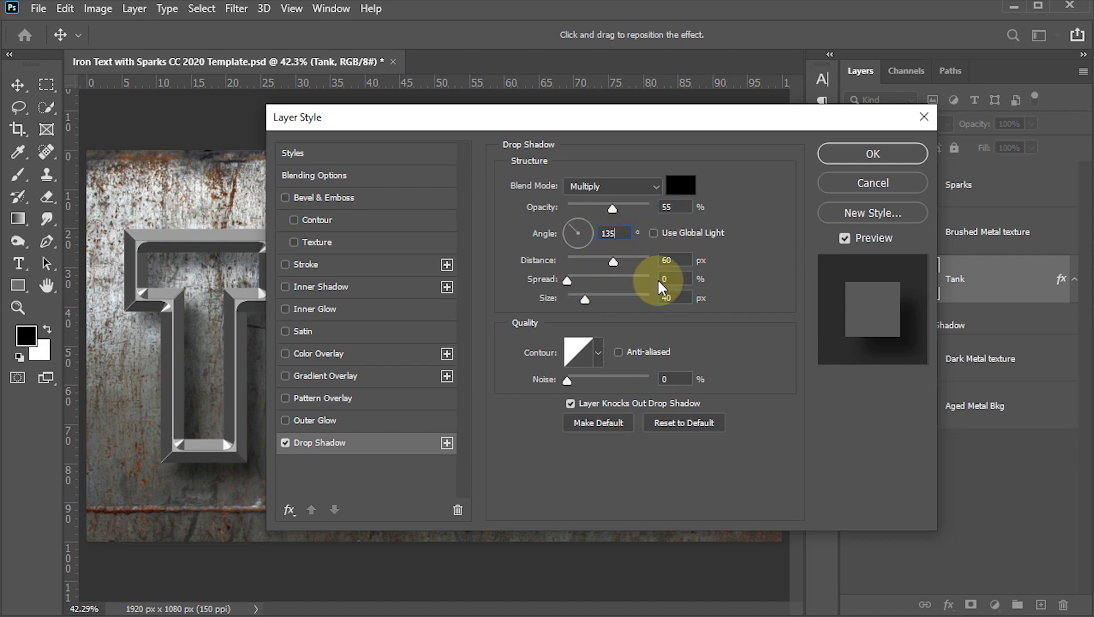
double_click(678, 261)
text(55)
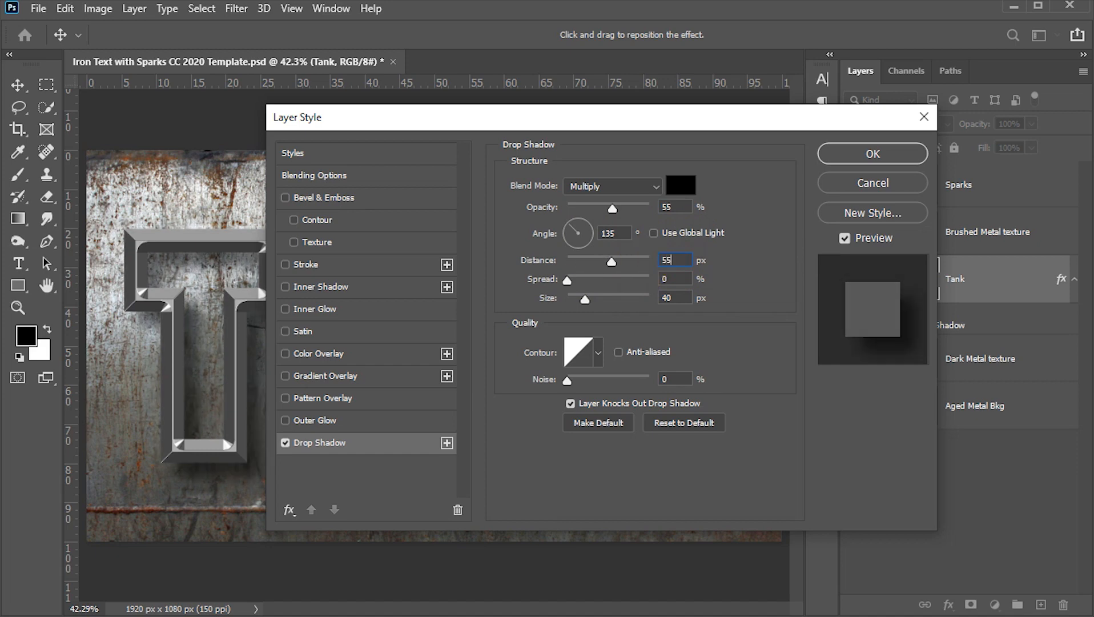
double_click(676, 298)
text(35)
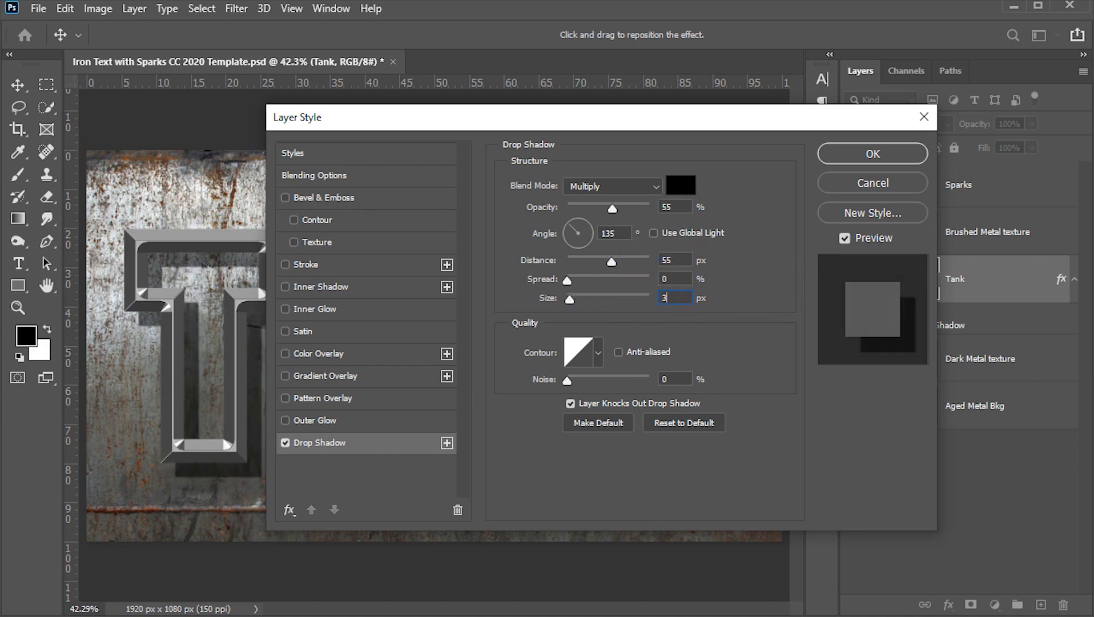
click(893, 152)
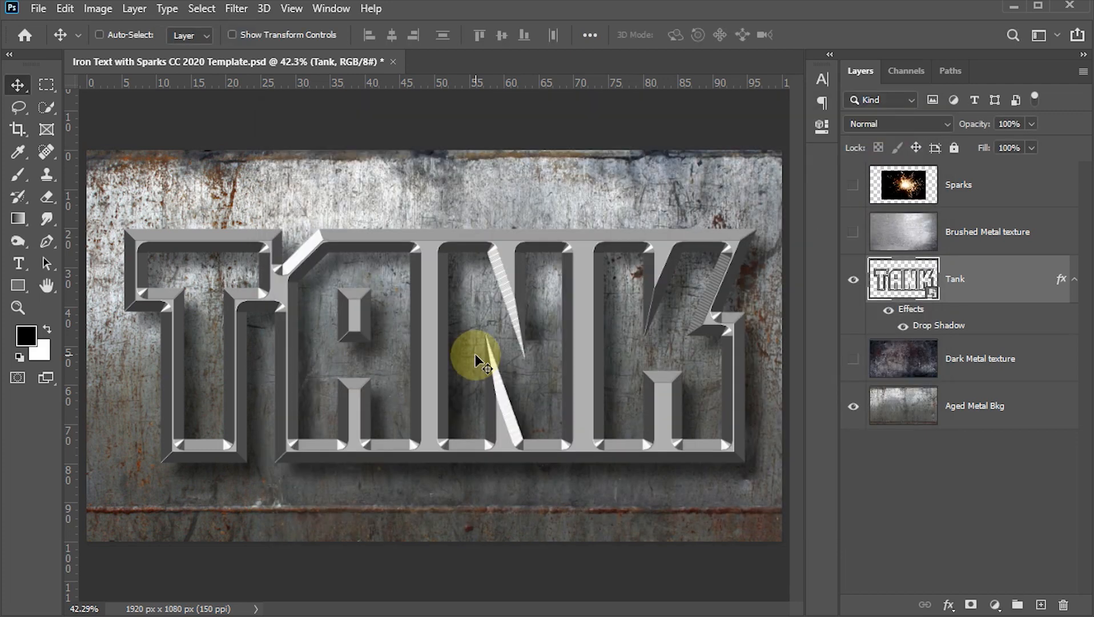
key(ctrl+s)
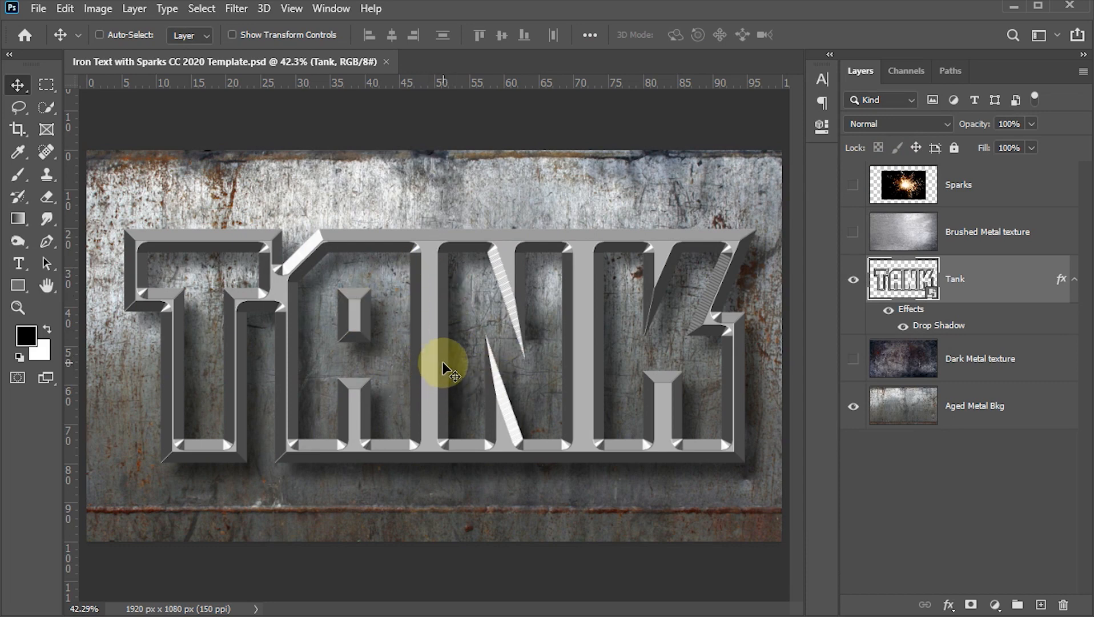
- Skew the Tank lettering horizontally about its centre so the letters slant rightward, and shift it slightly left to recentre it on the background
key(ctrl+t)
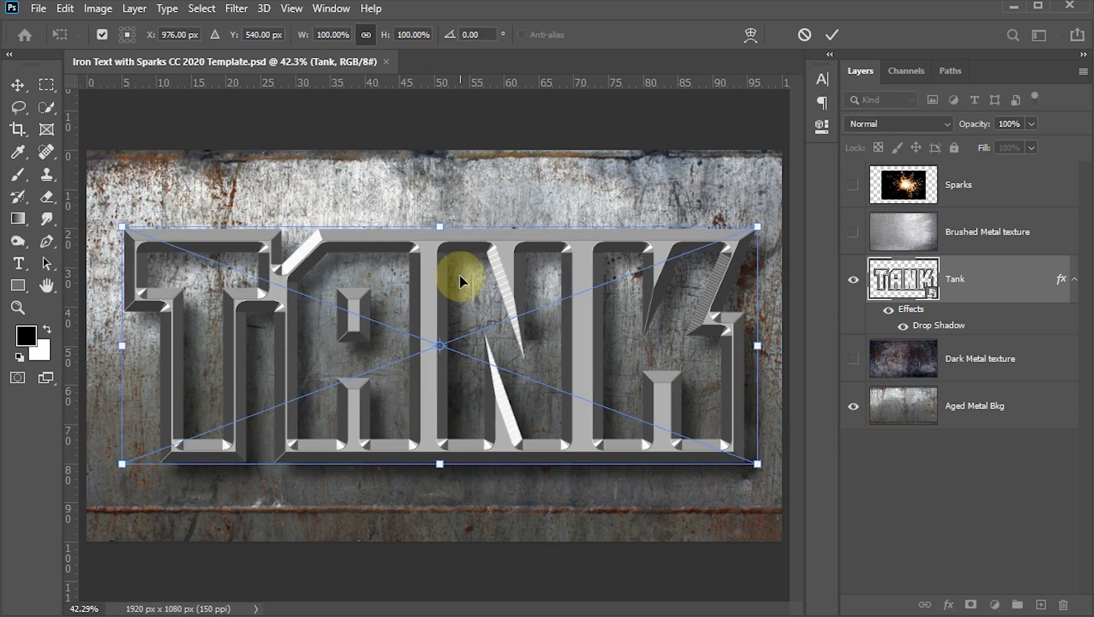
right_click(426, 277)
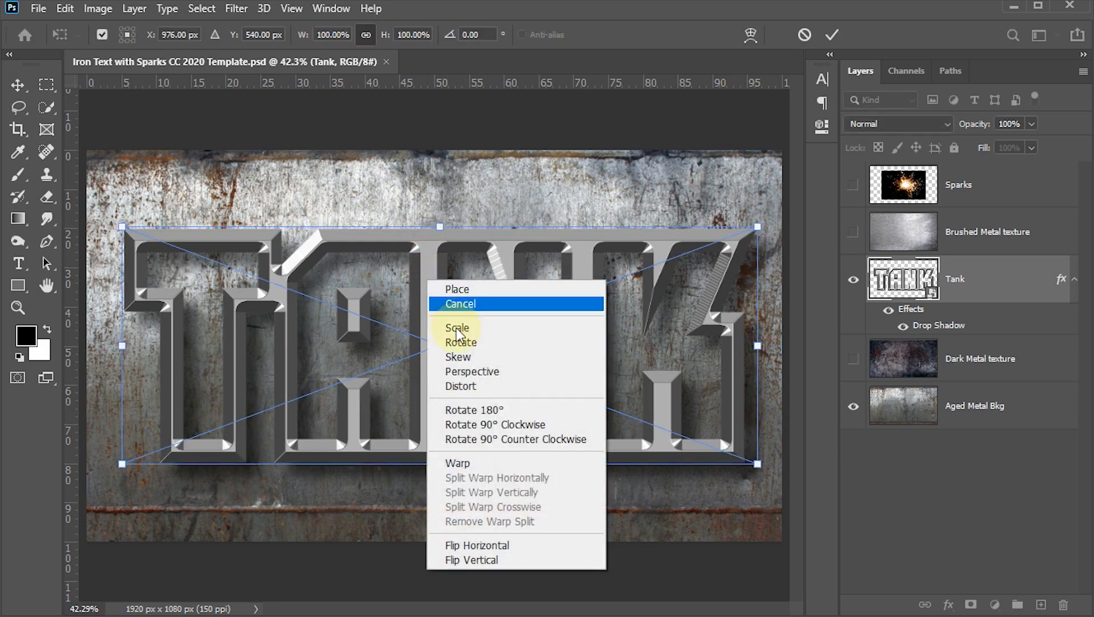
click(467, 357)
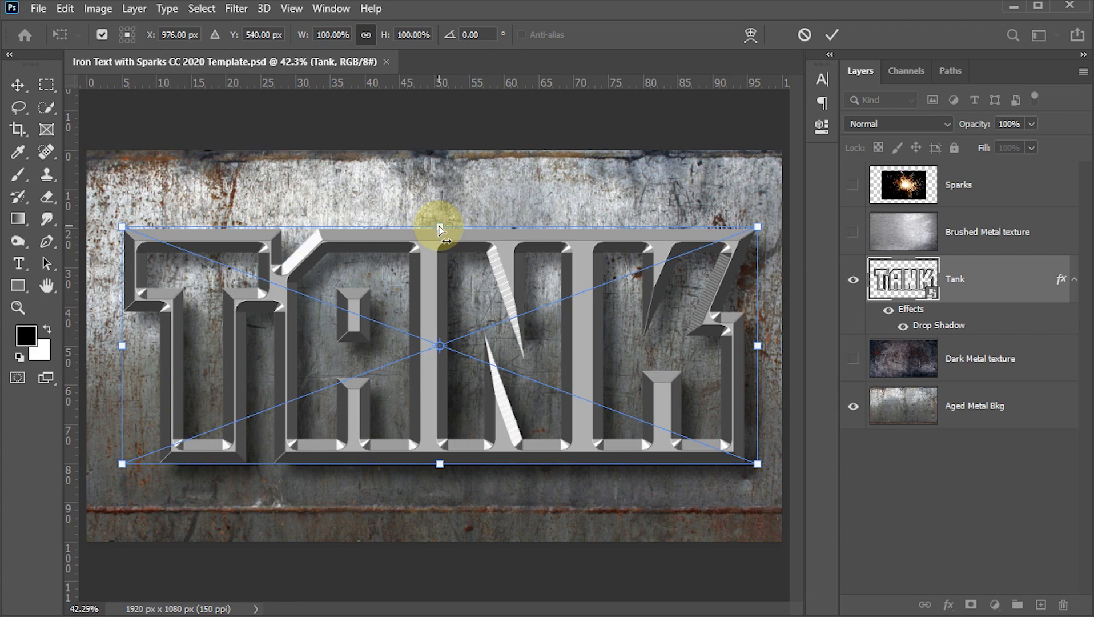
drag(440, 228, 458, 227)
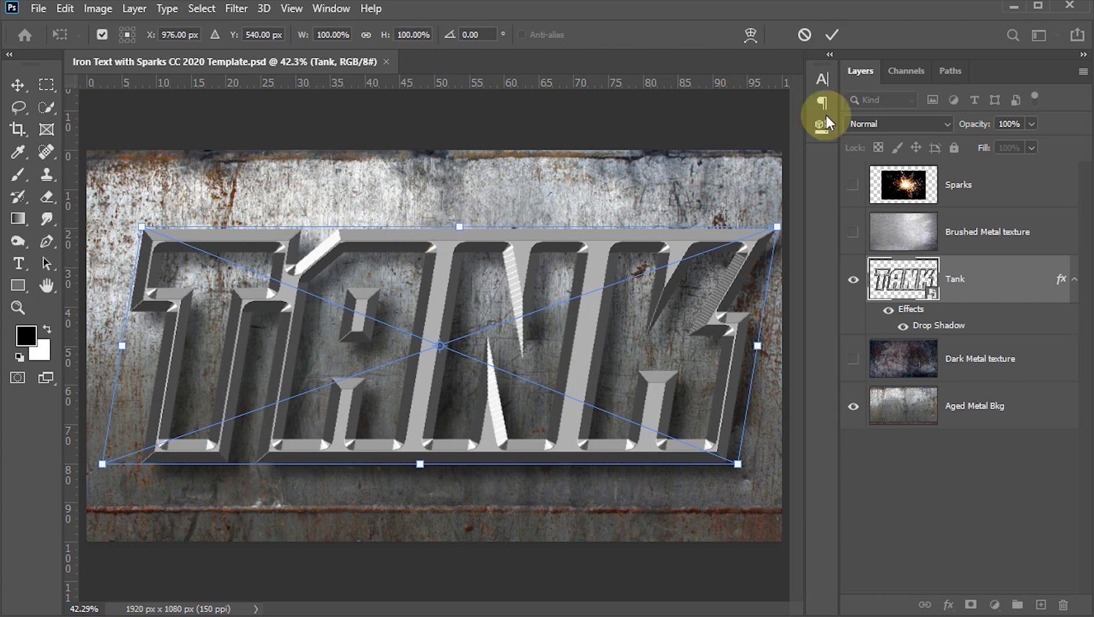
click(833, 35)
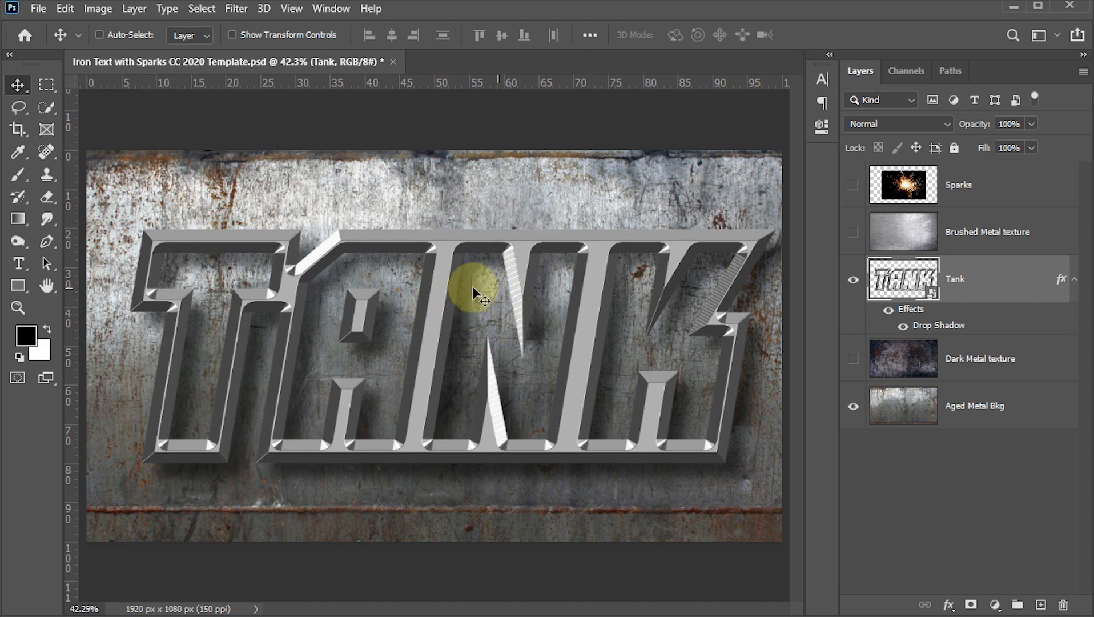
drag(497, 312, 474, 316)
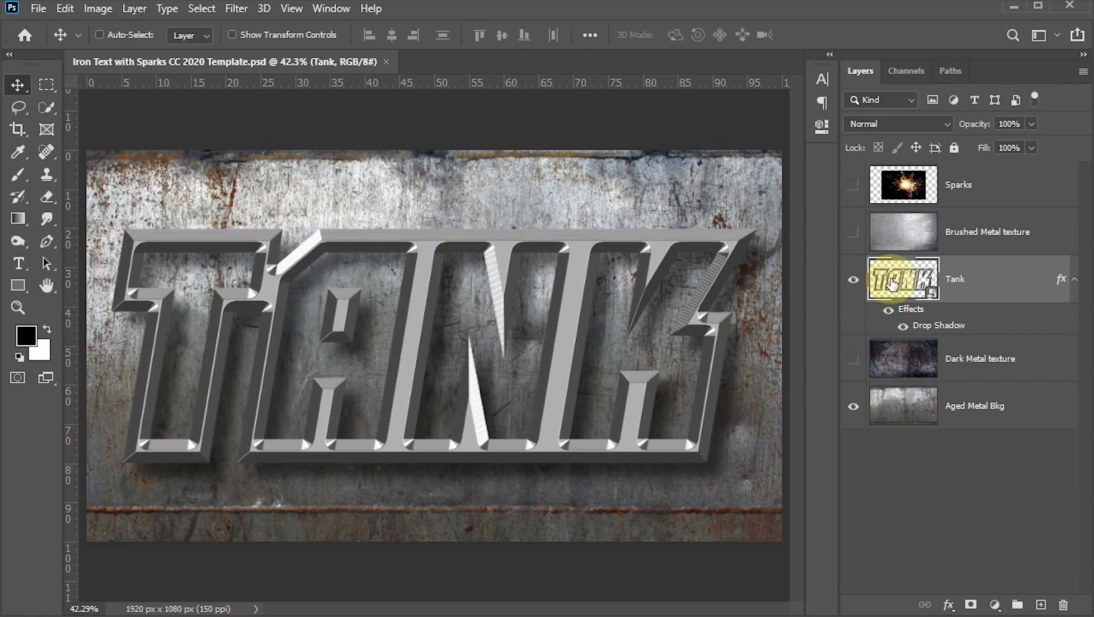
- Move the Tank layer below Dark Metal texture, and clip the texture, made visible, to Tank with Overlay blend mode
drag(888, 287, 886, 370)
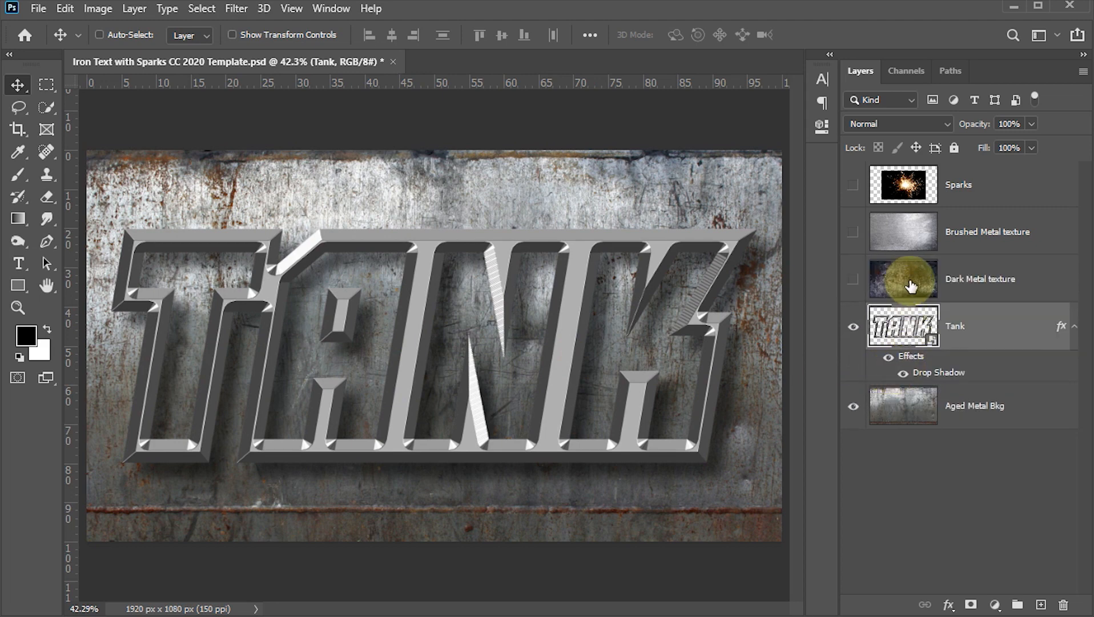
click(911, 284)
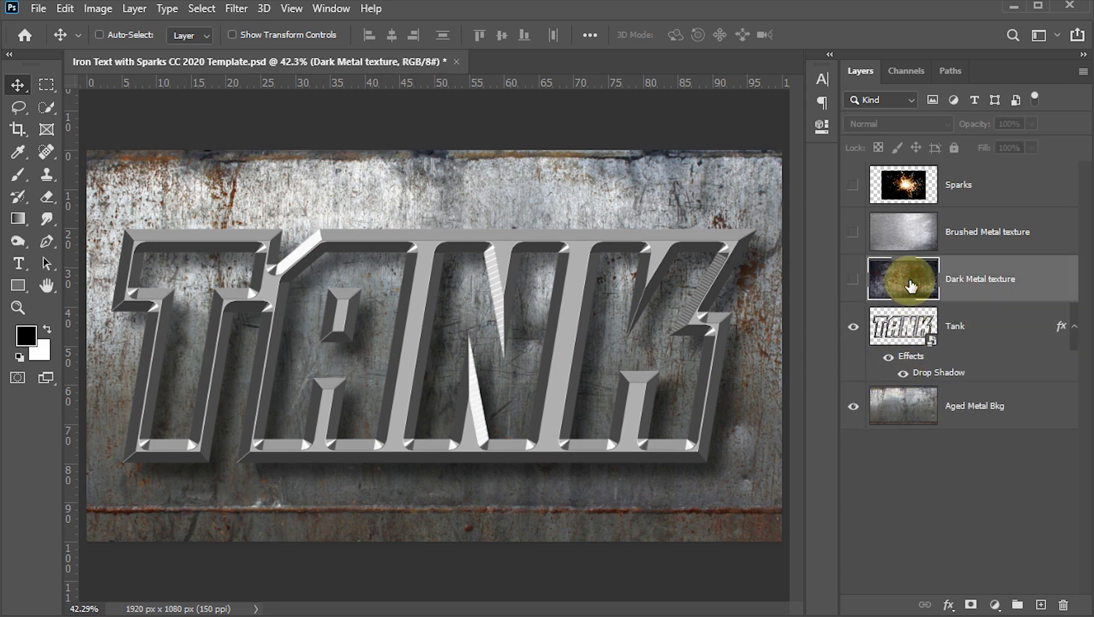
click(857, 281)
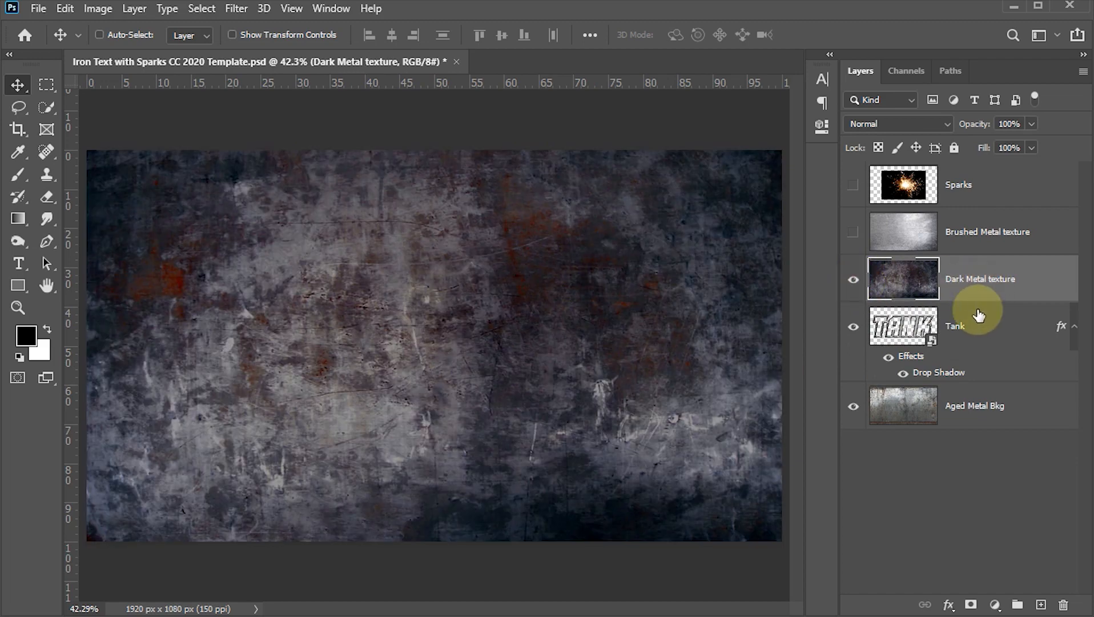
right_click(1054, 278)
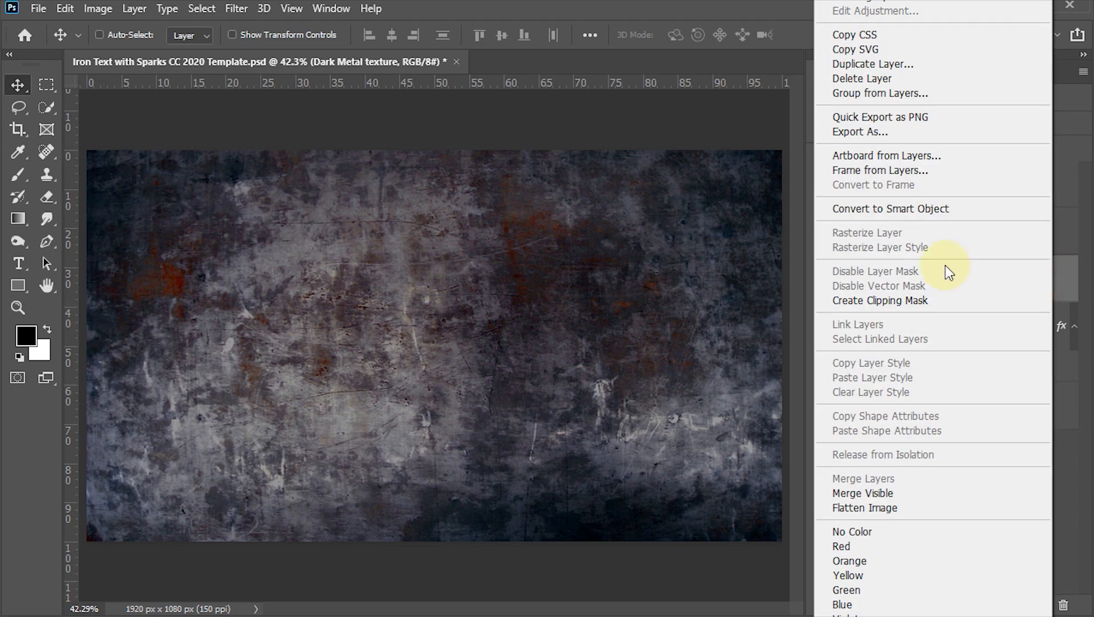
click(908, 309)
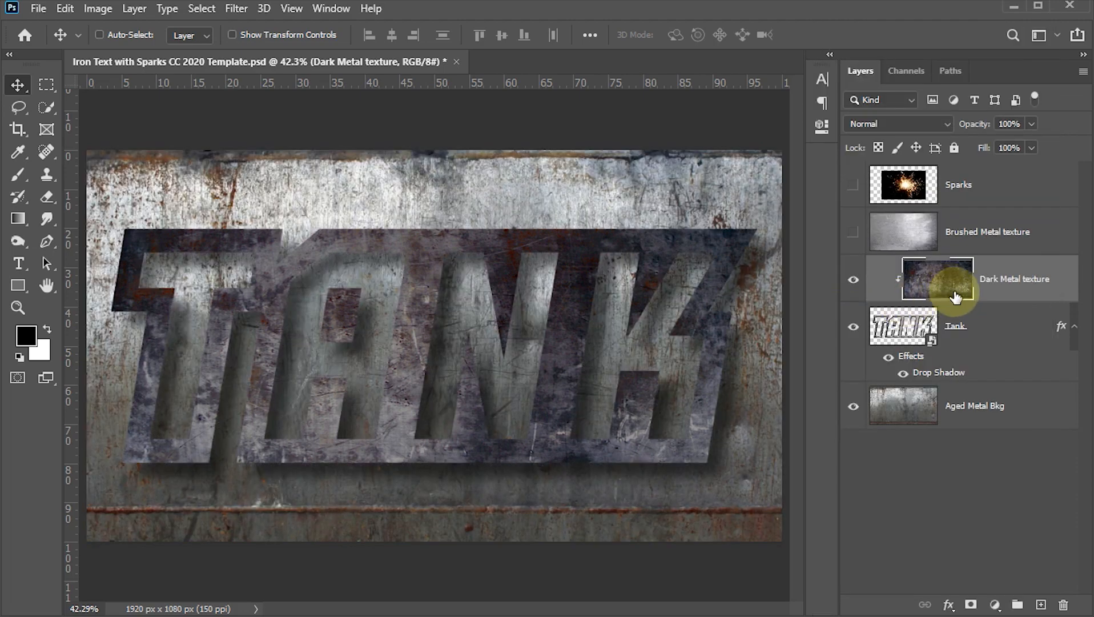
click(946, 120)
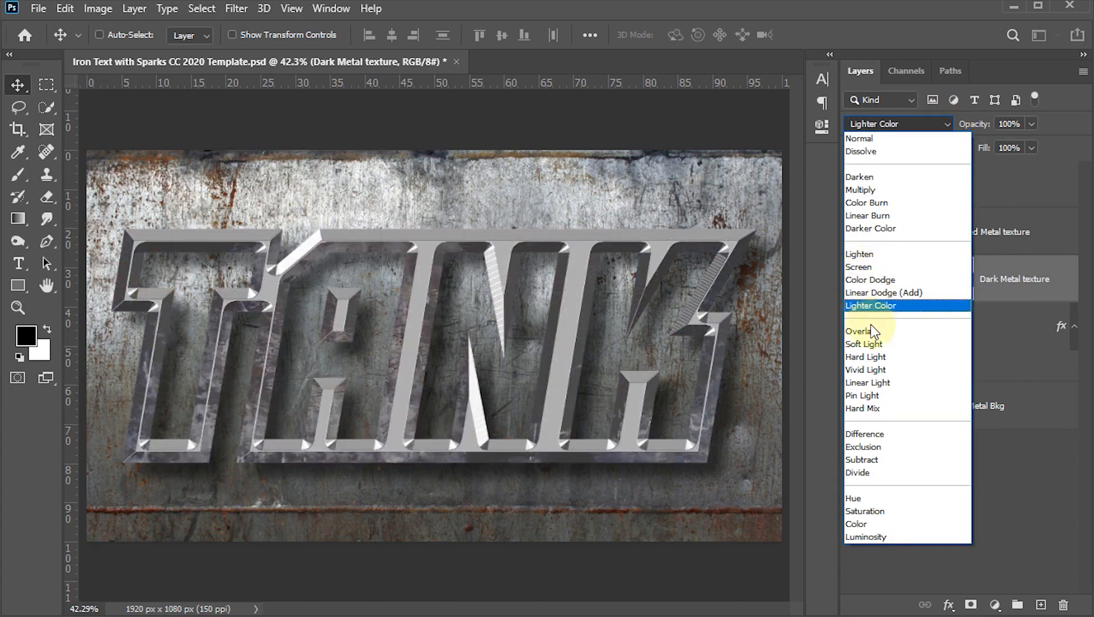
click(872, 331)
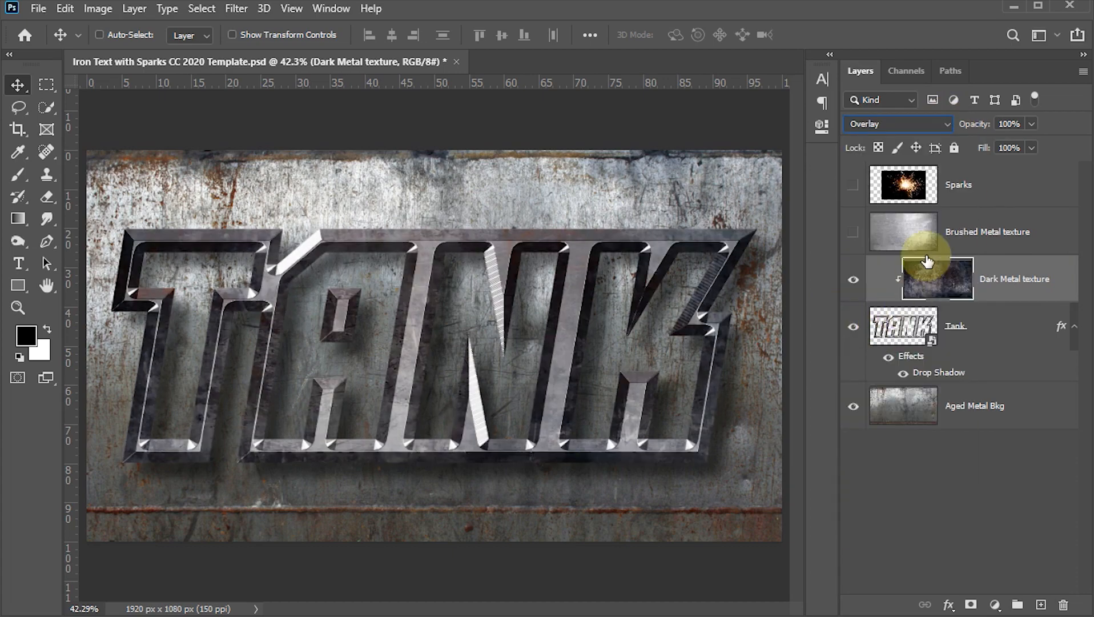
- Show the Brushed Metal texture layer, clip it to the Tank lettering and set its blend mode to Overlay
click(913, 233)
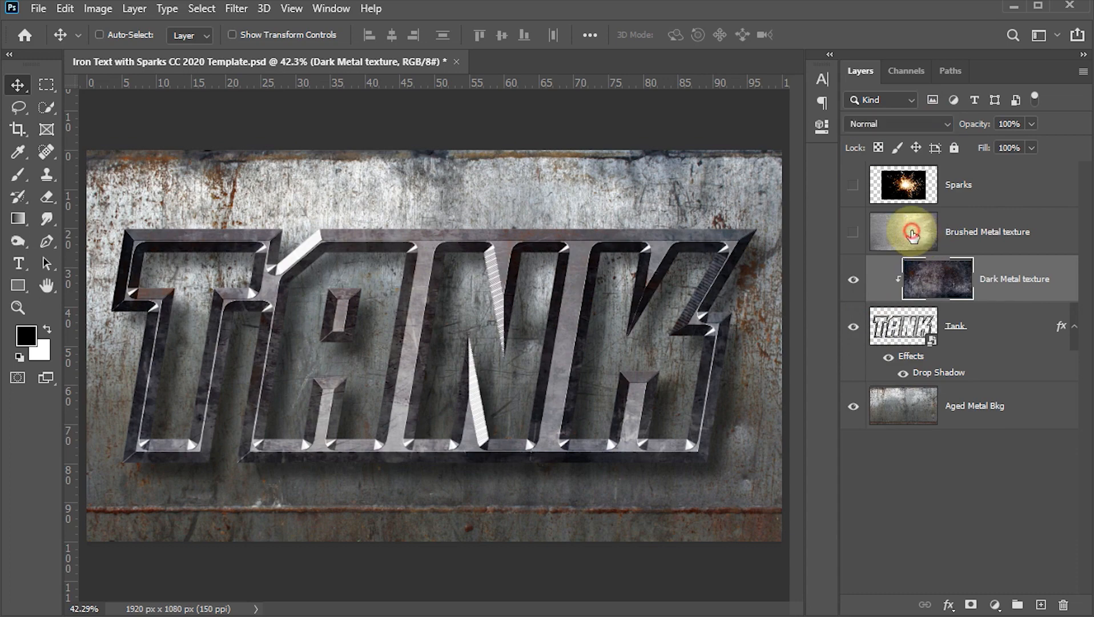
click(853, 232)
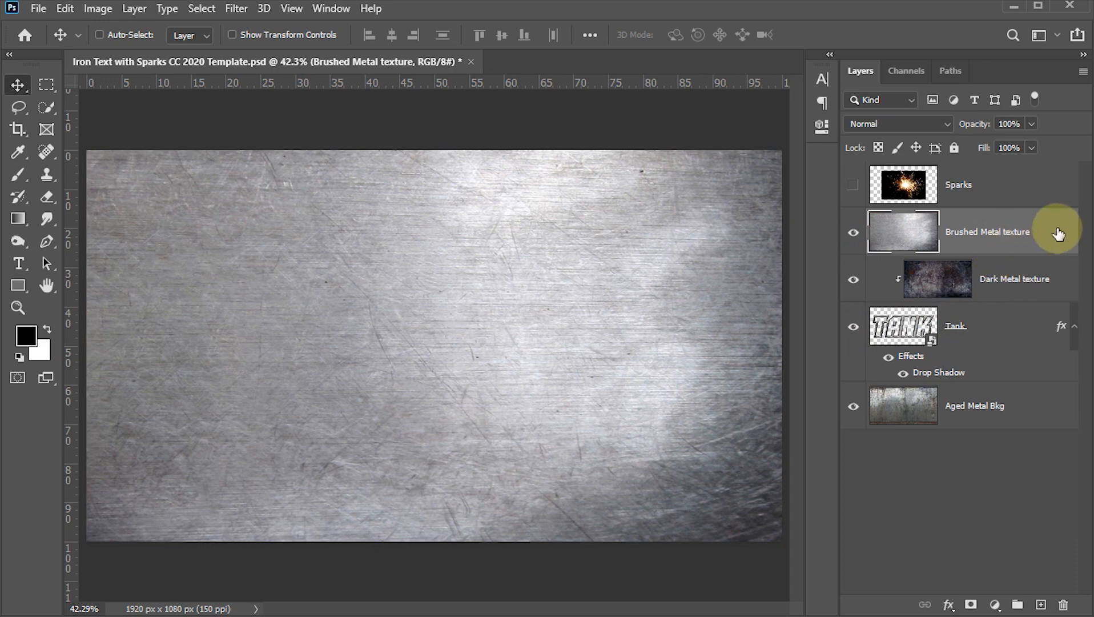
alt+click(925, 251)
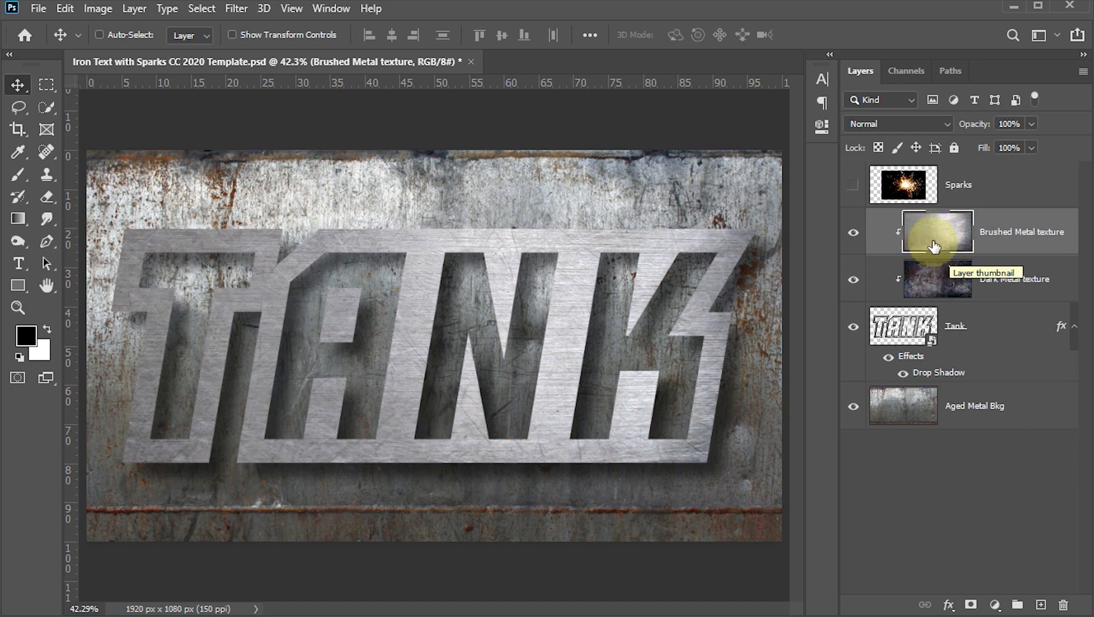
click(946, 123)
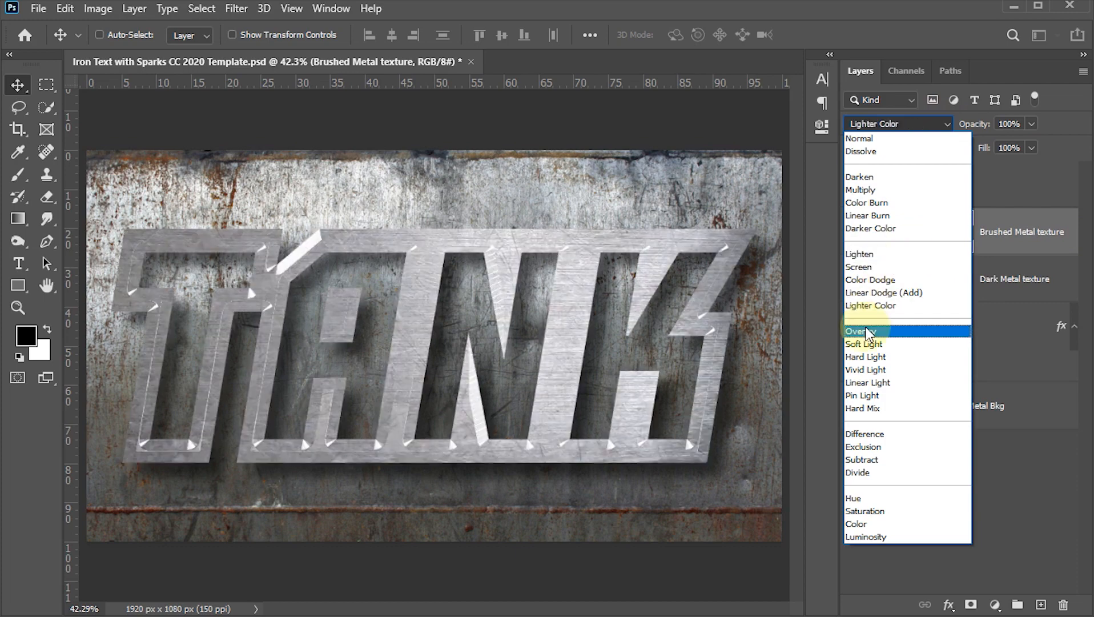
click(866, 331)
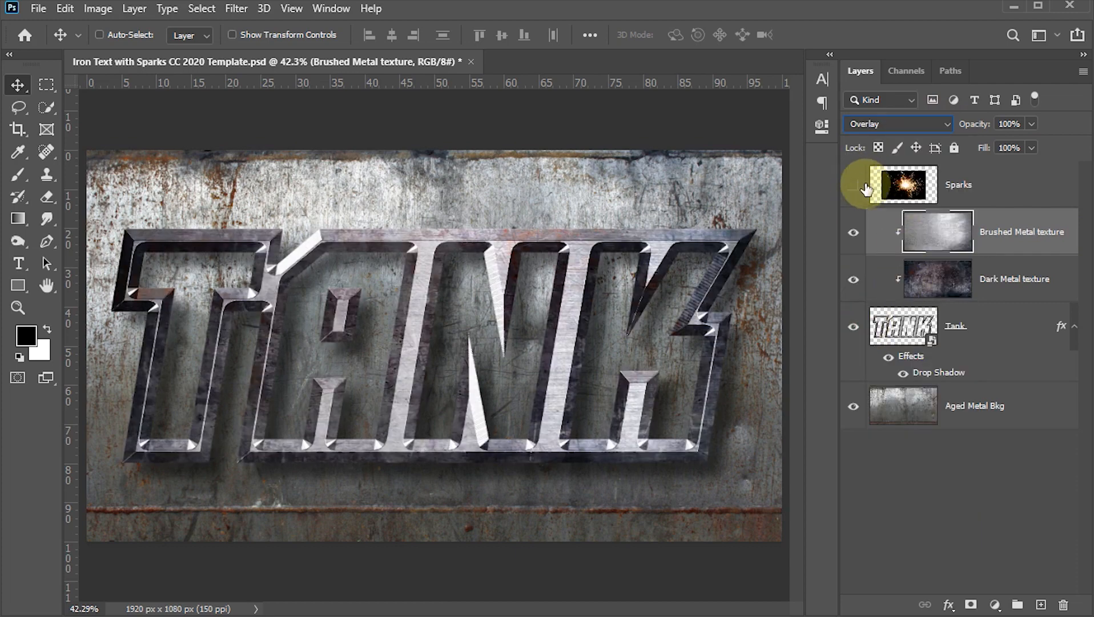
- Show the Sparks layer, set its blend mode to Screen, and move the sparks over the upper part of the lettering near the K
click(905, 188)
click(853, 187)
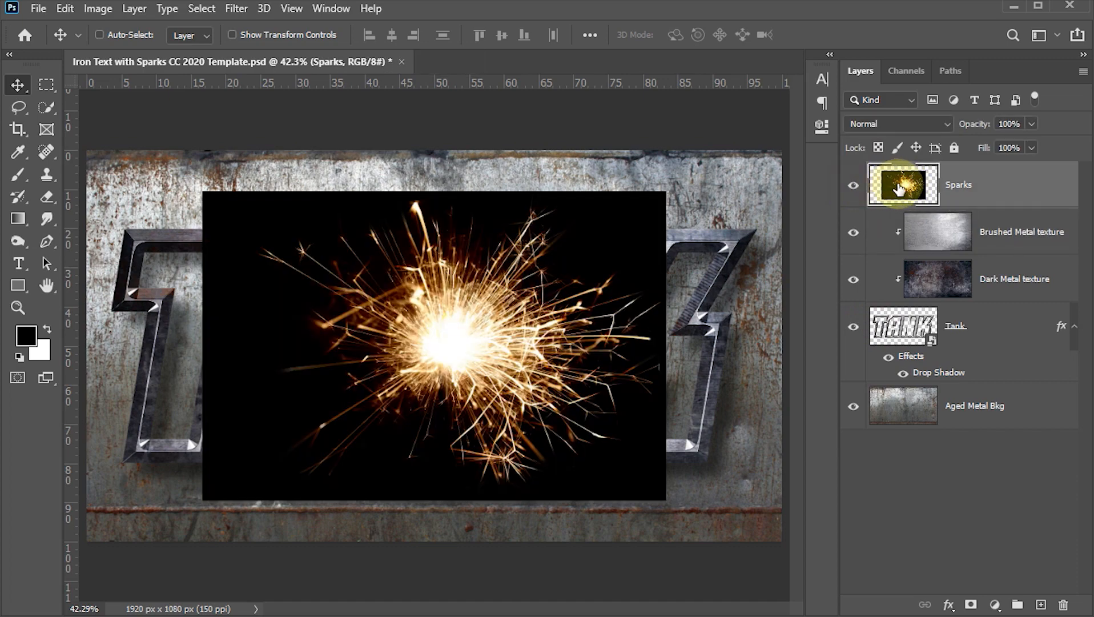
click(906, 125)
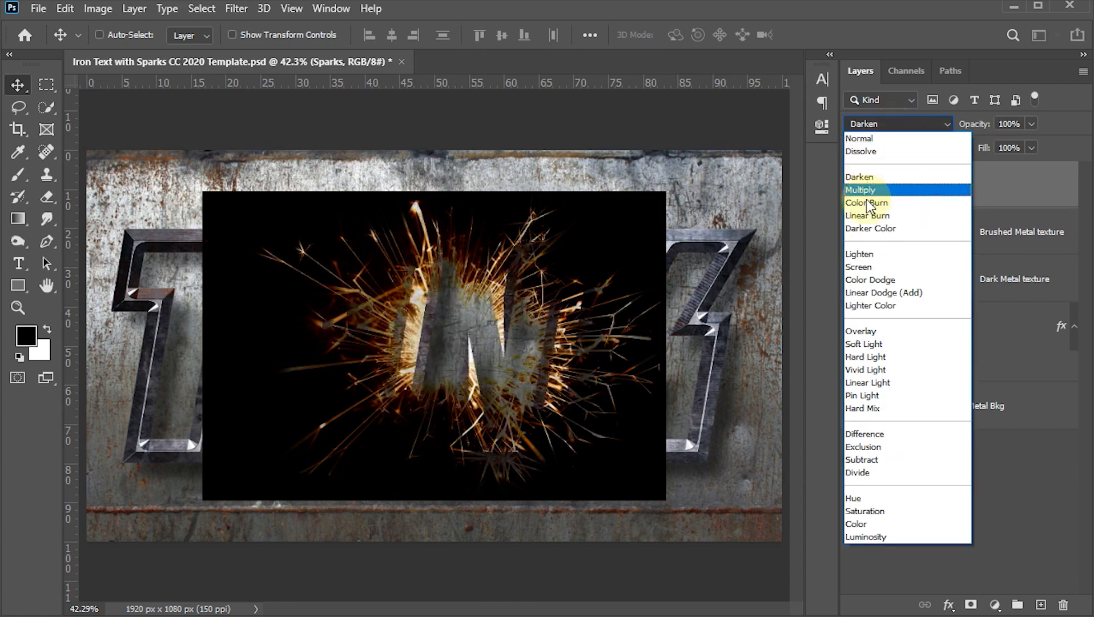
click(860, 266)
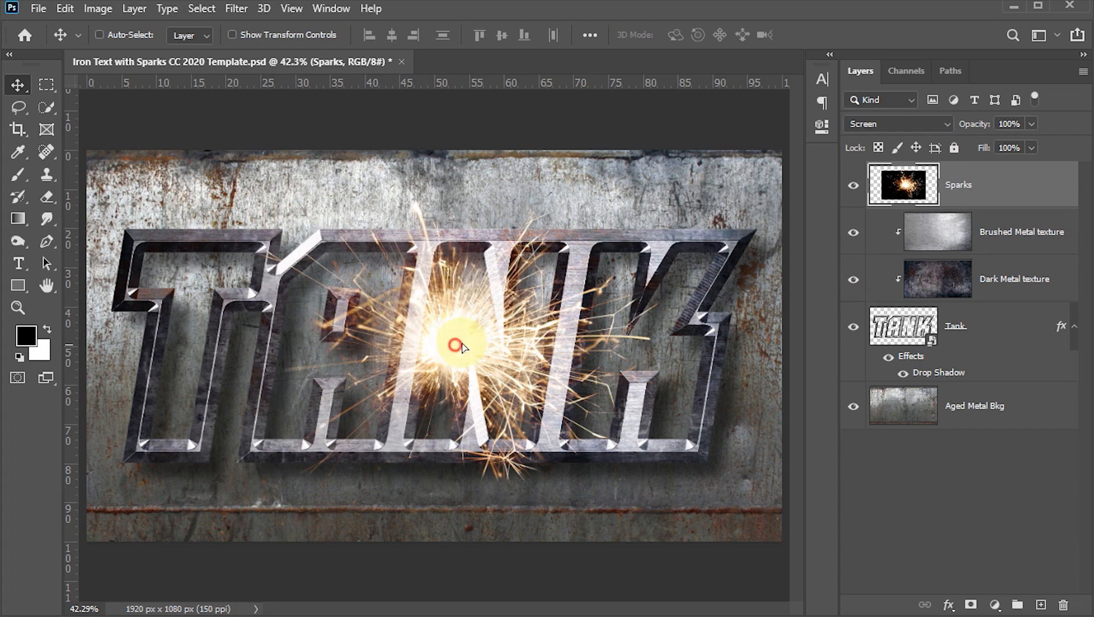
drag(462, 347, 582, 256)
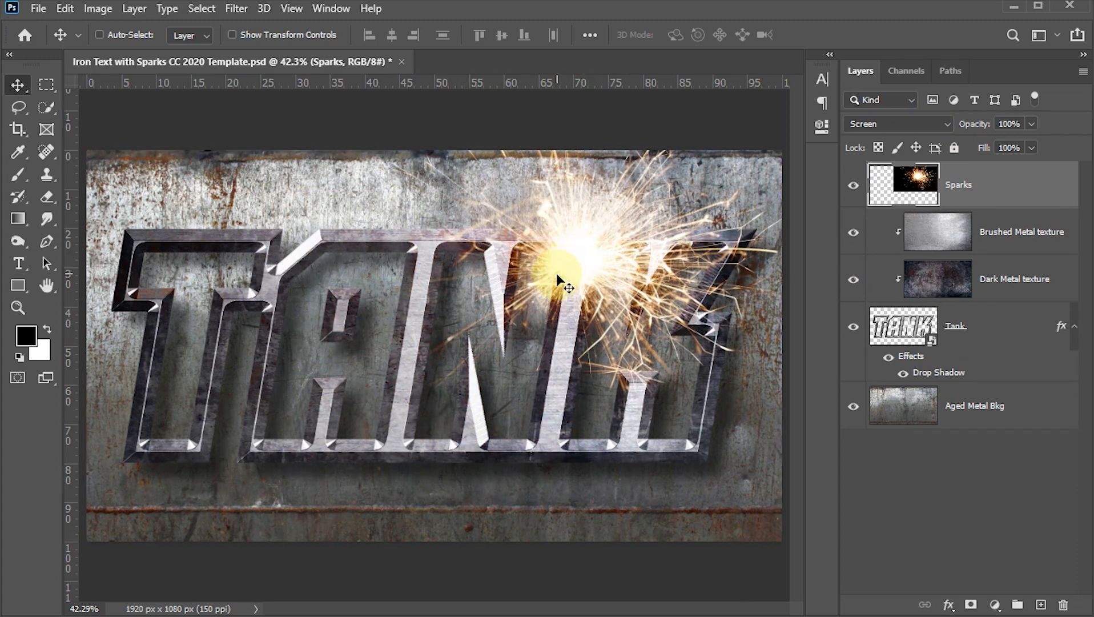
- Add a Levels adjustment layer above Aged Metal Bkg with input black 45 and output white 110, and save the document
click(901, 405)
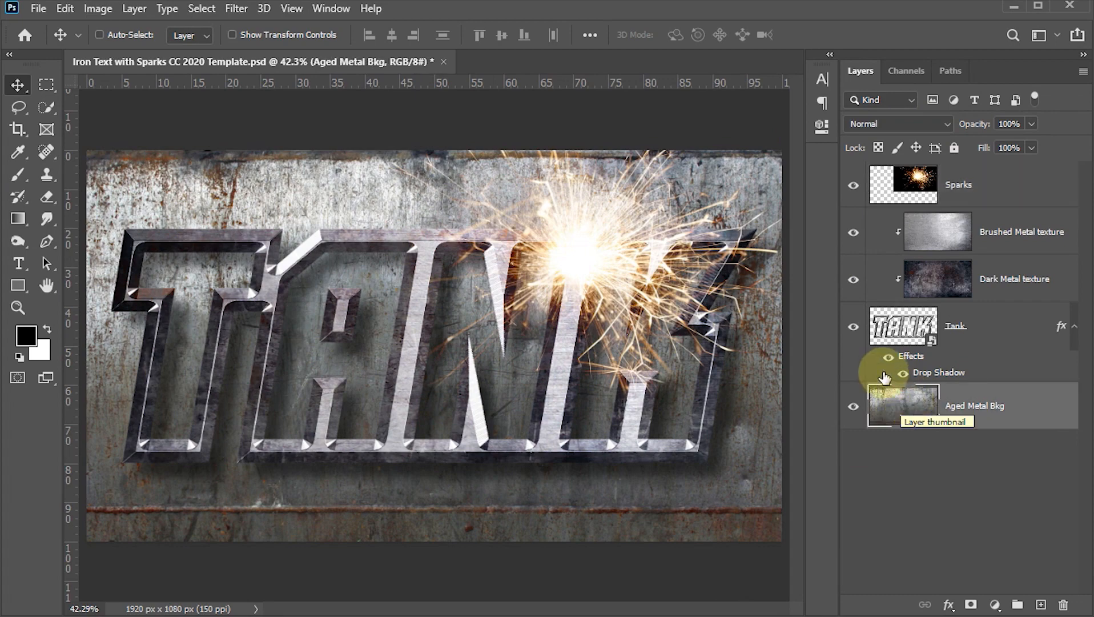
click(997, 604)
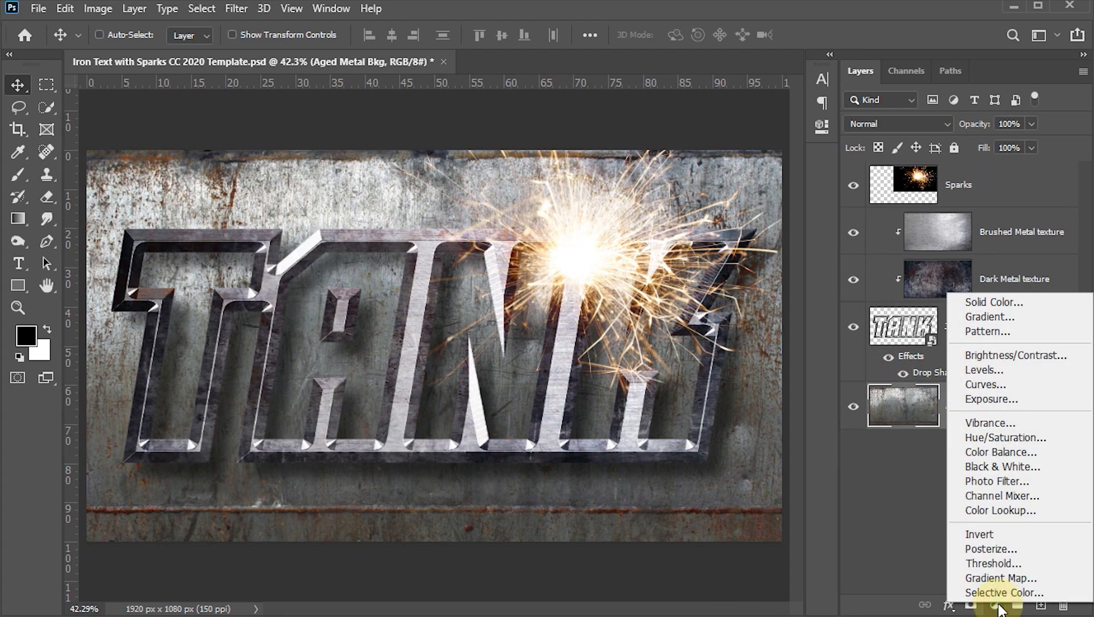
click(985, 370)
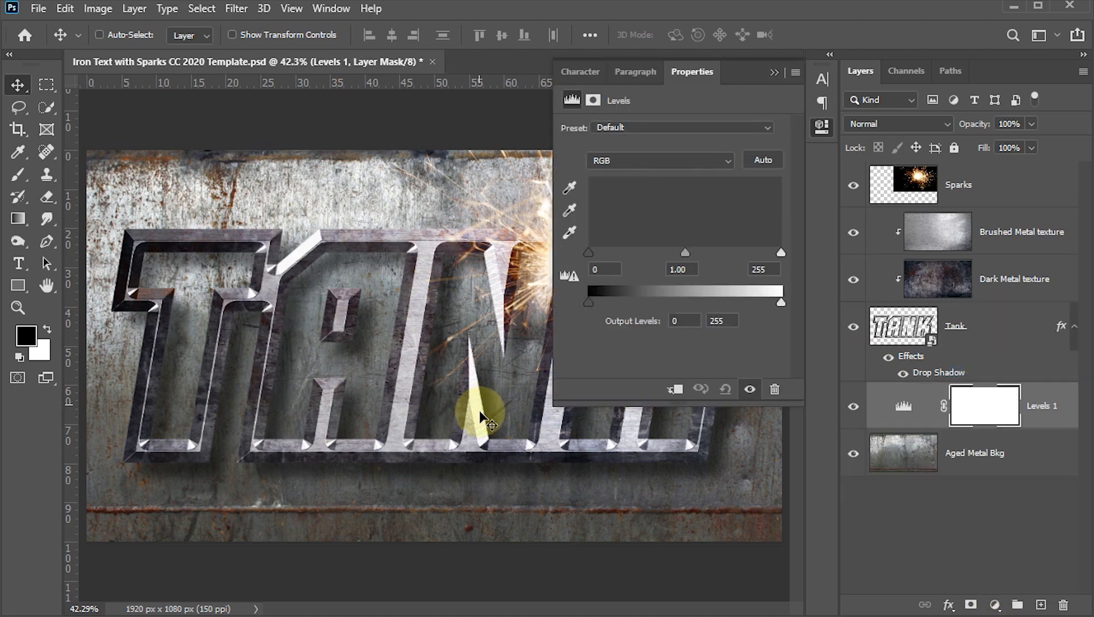
click(599, 270)
text(45)
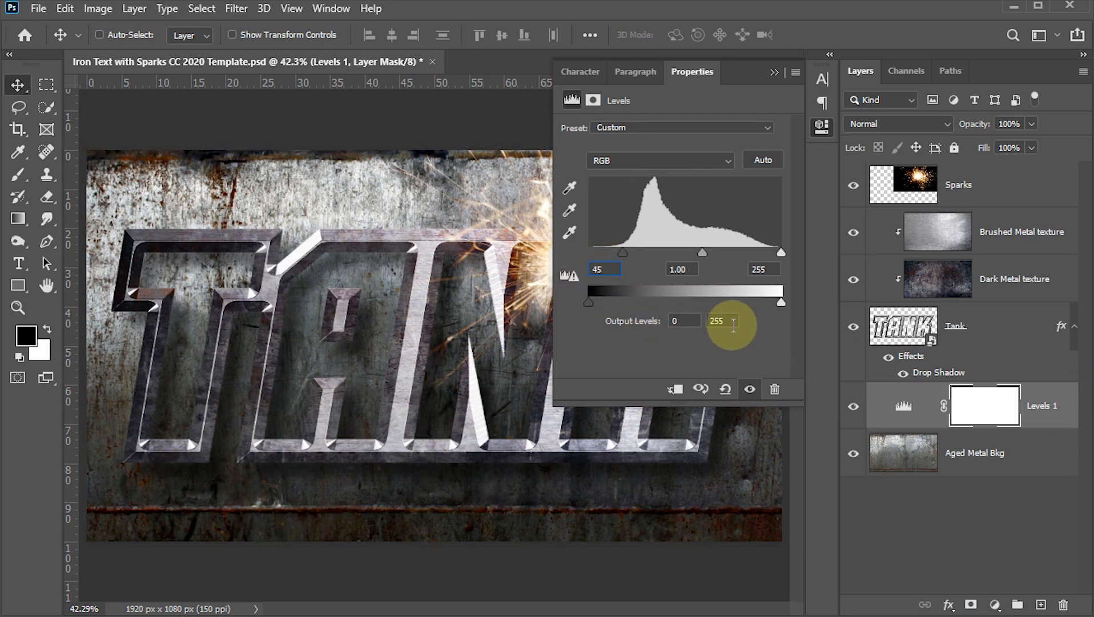
click(726, 321)
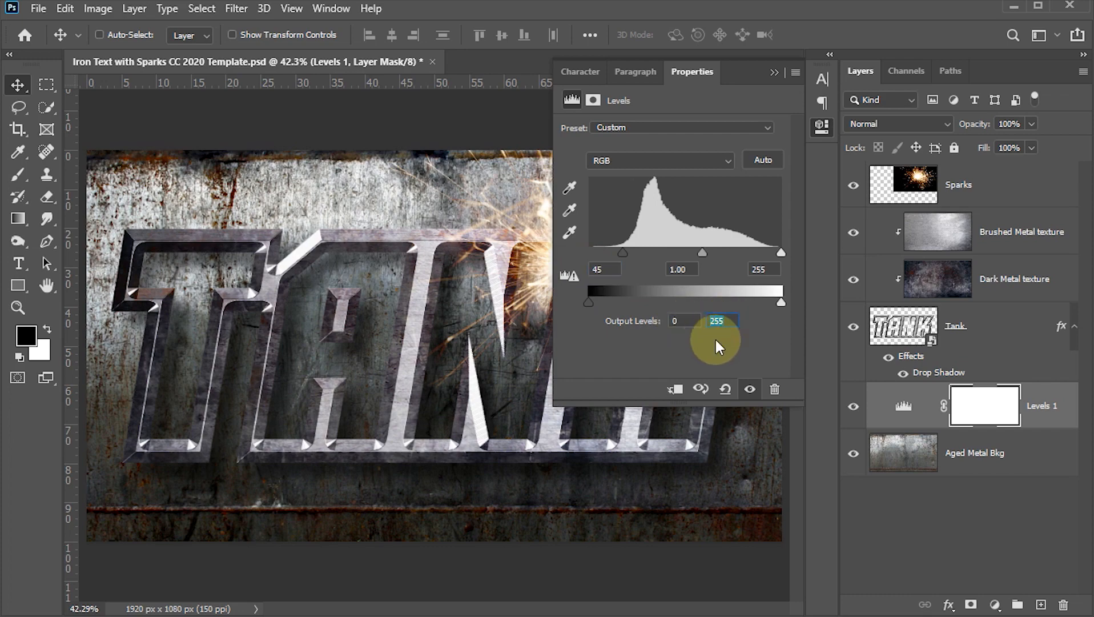
text(1)
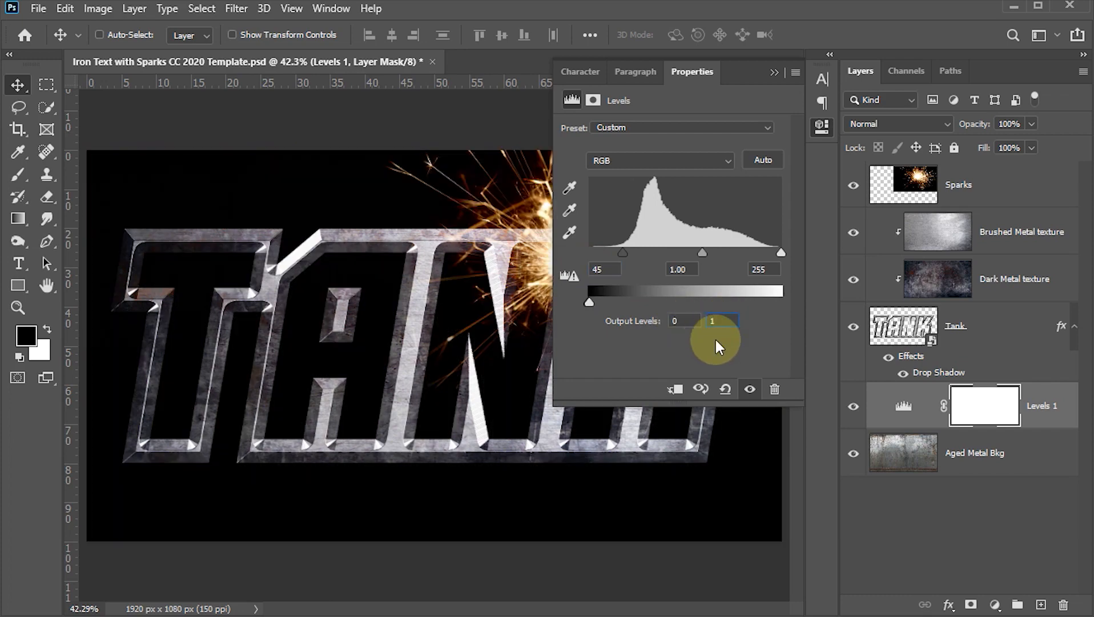
text(10)
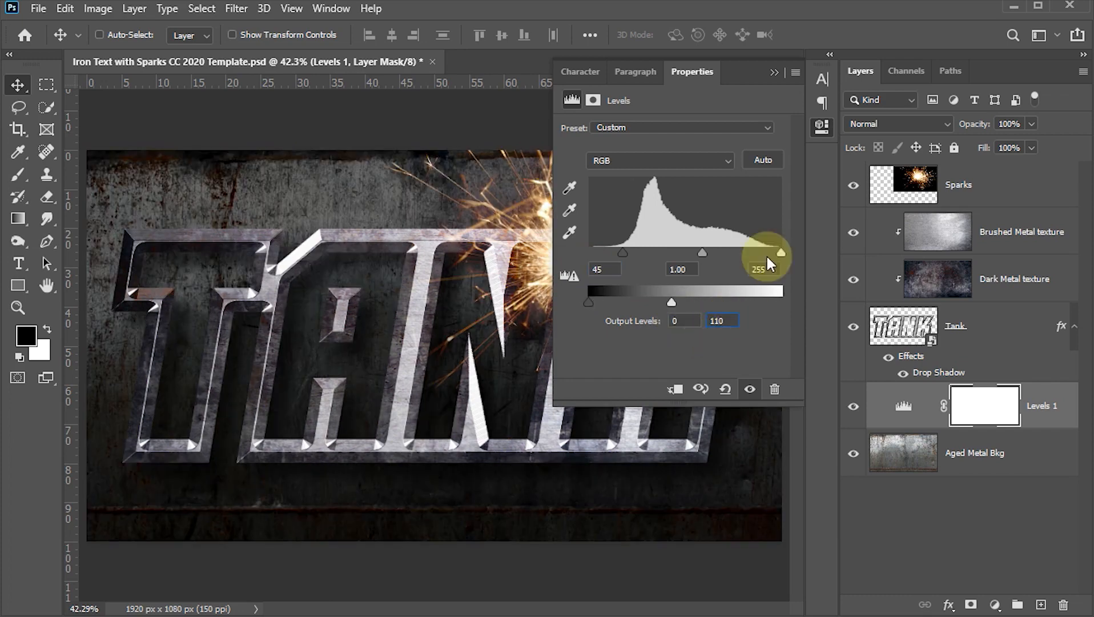
click(774, 74)
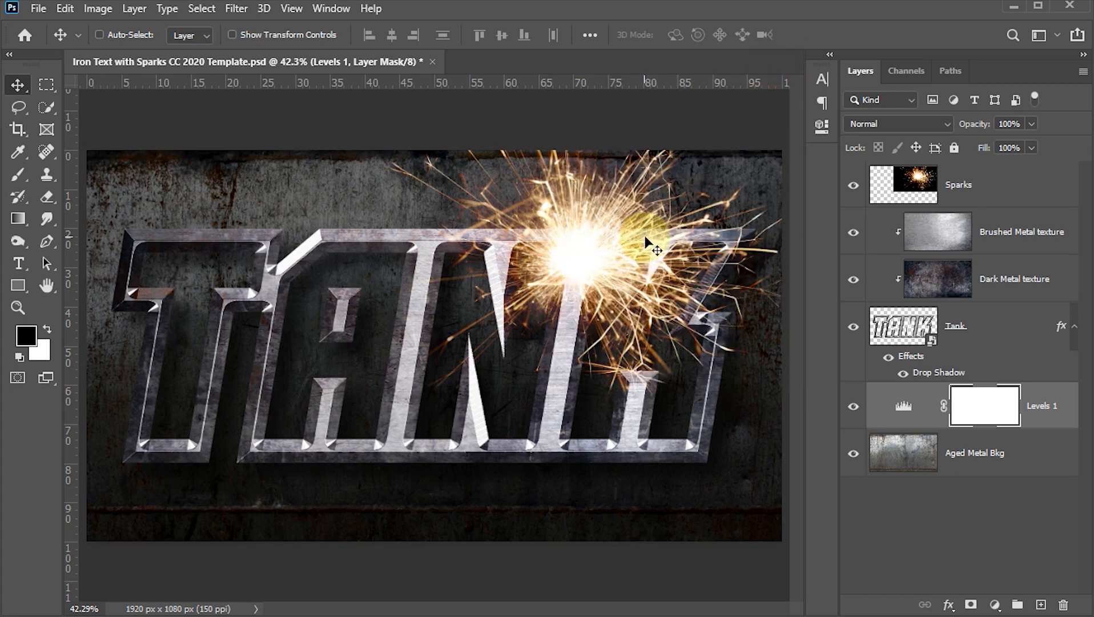
key(ctrl+s)
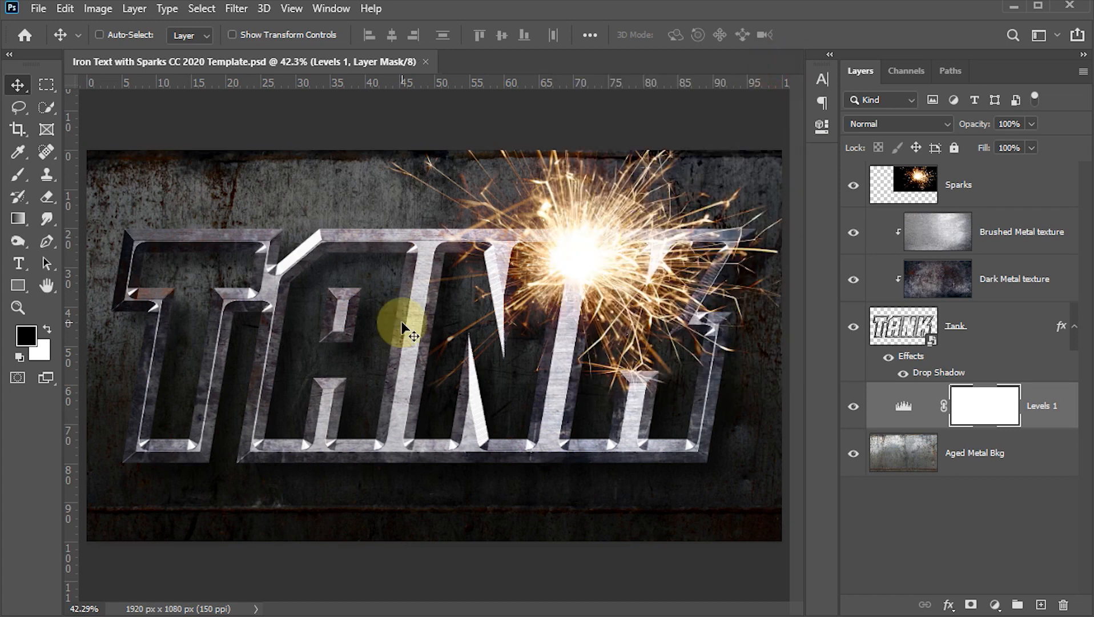
- Duplicate the Sparks layer twice in place
click(911, 190)
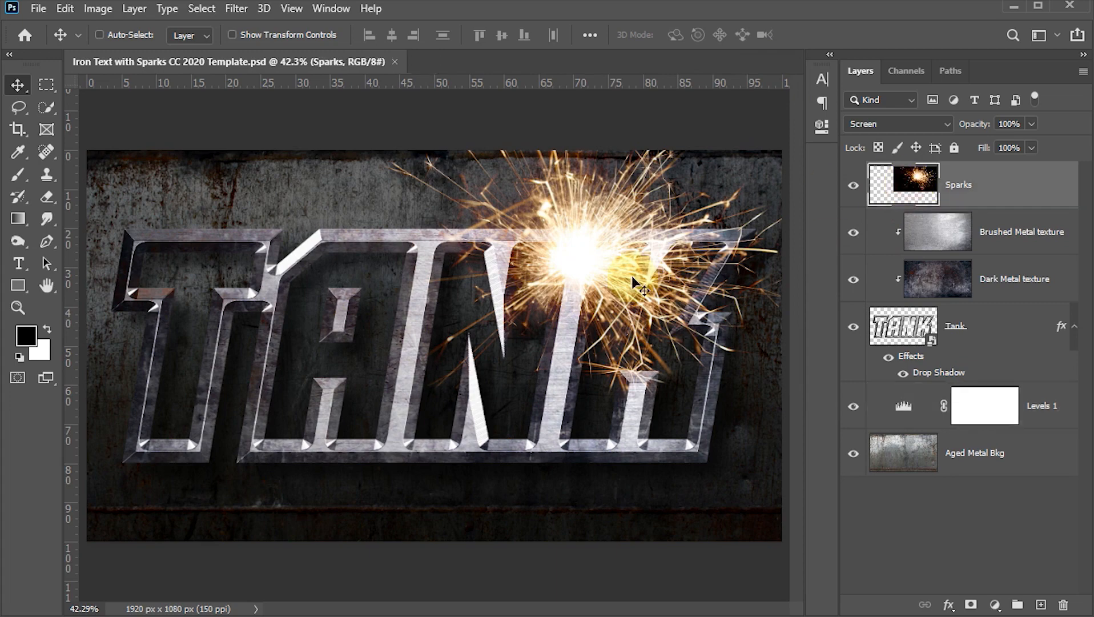
alt+click(591, 308)
alt+click(591, 308)
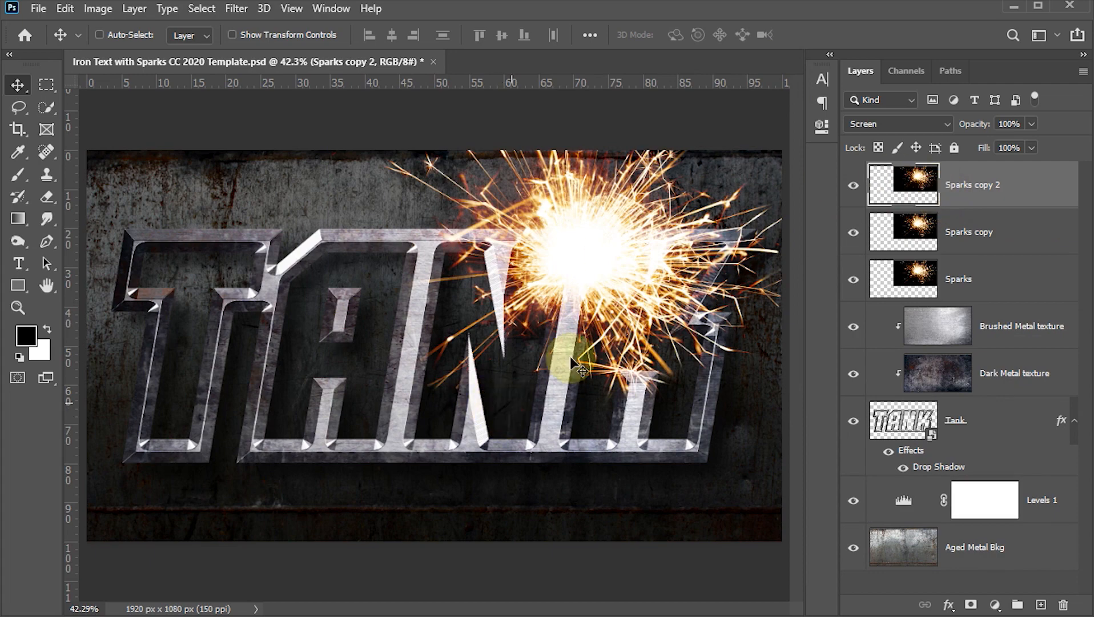
- Move the topmost Sparks copy onto the upper edge of the letter A and scale it down proportionally to about 46.5%
drag(622, 257, 356, 303)
key(ctrl)
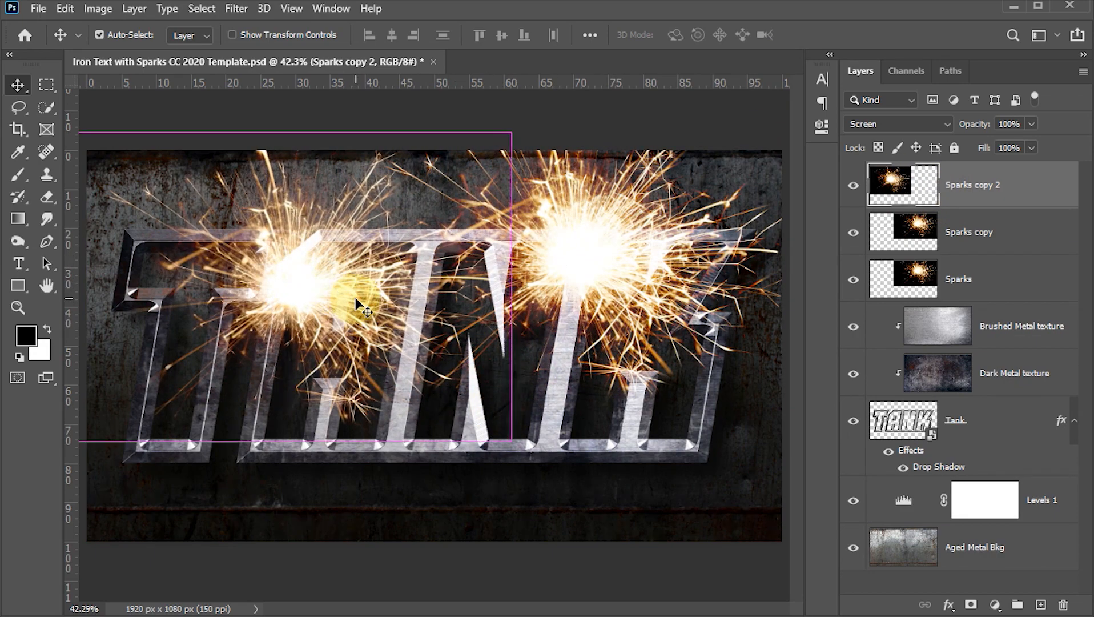
key(ctrl+t)
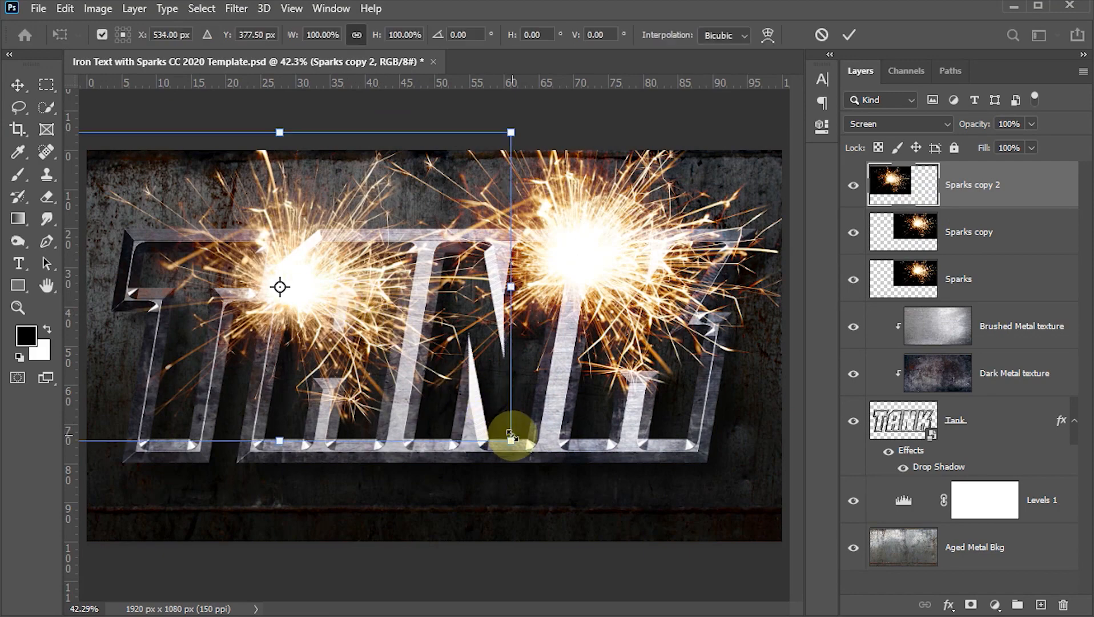
drag(510, 440, 251, 280)
drag(202, 234, 336, 273)
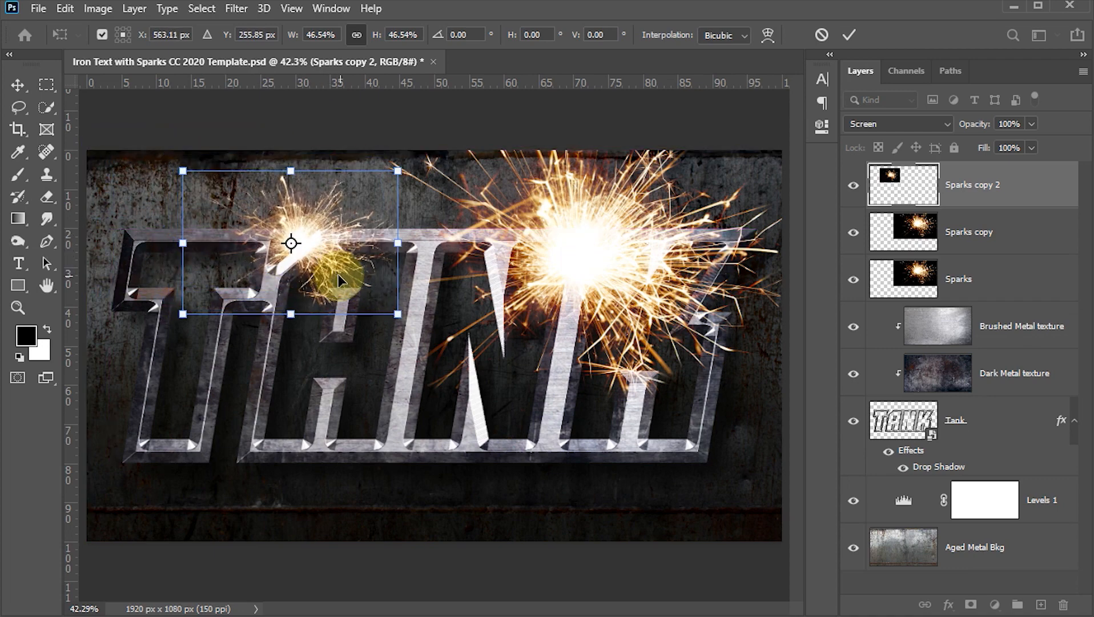
click(848, 35)
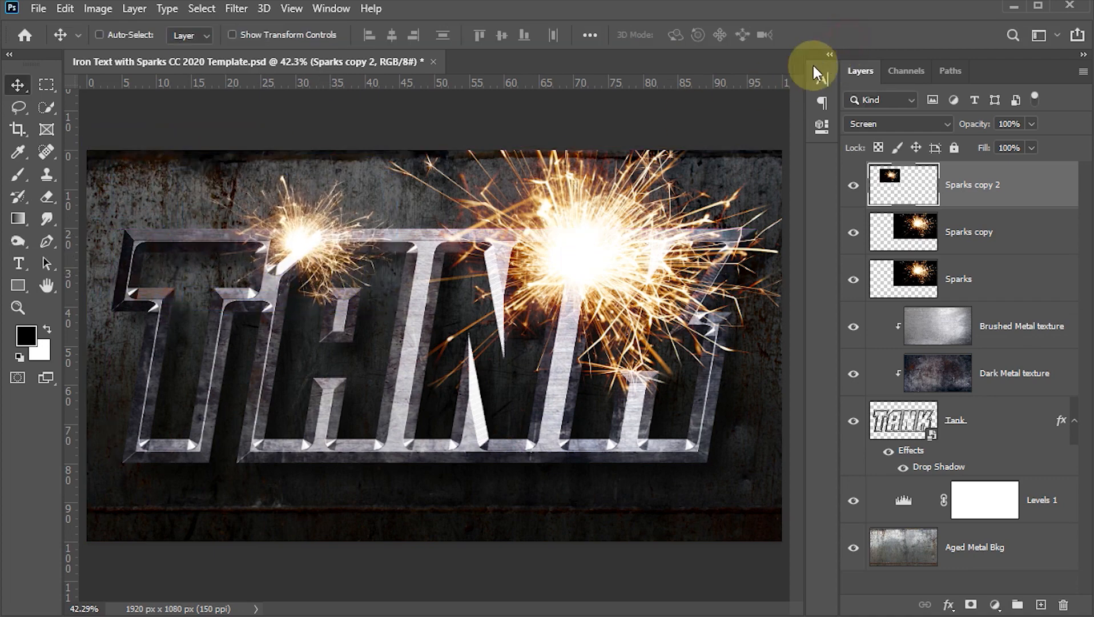
- Move Sparks copy to the lower edge of the lettering between A and N, and scale it proportionally to about 84%
click(916, 229)
key(ctrl+t)
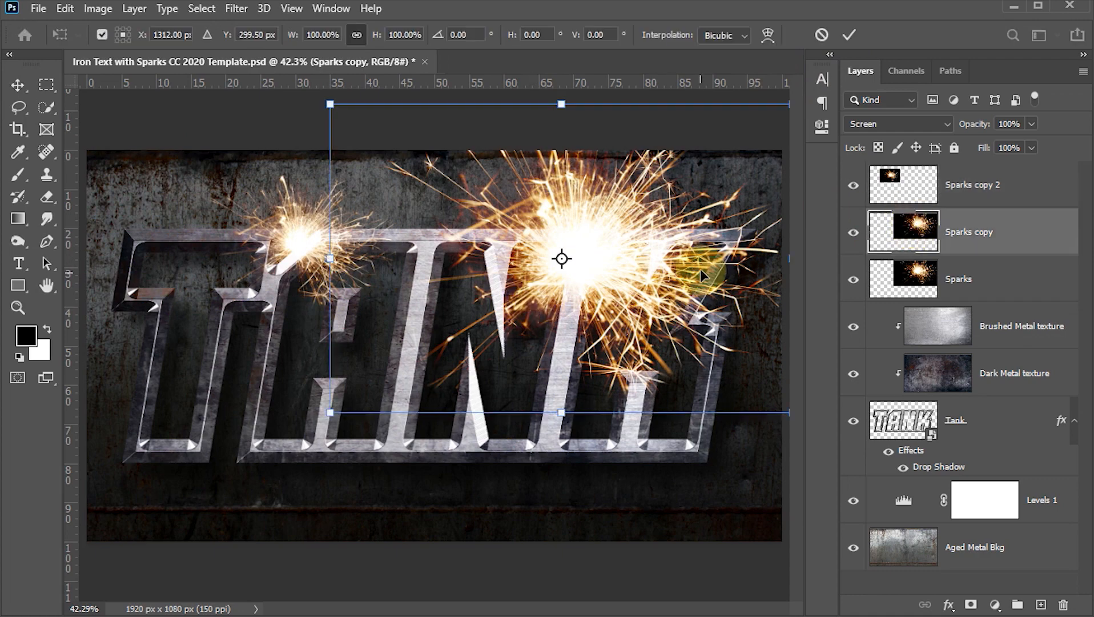
drag(703, 275, 510, 413)
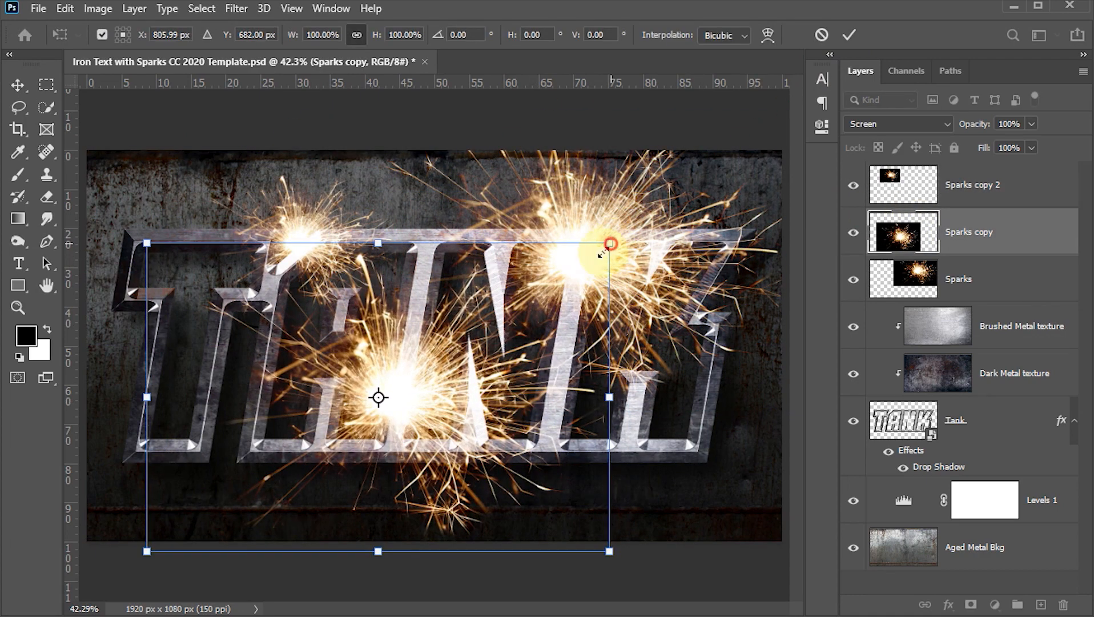
drag(610, 244, 538, 289)
drag(464, 318, 488, 353)
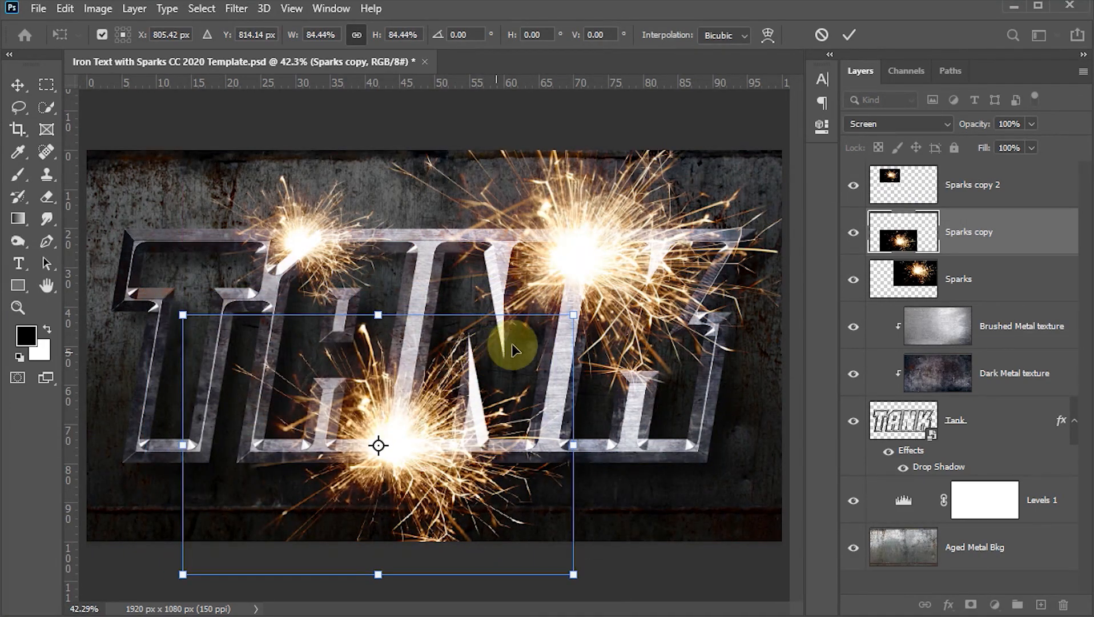
click(849, 34)
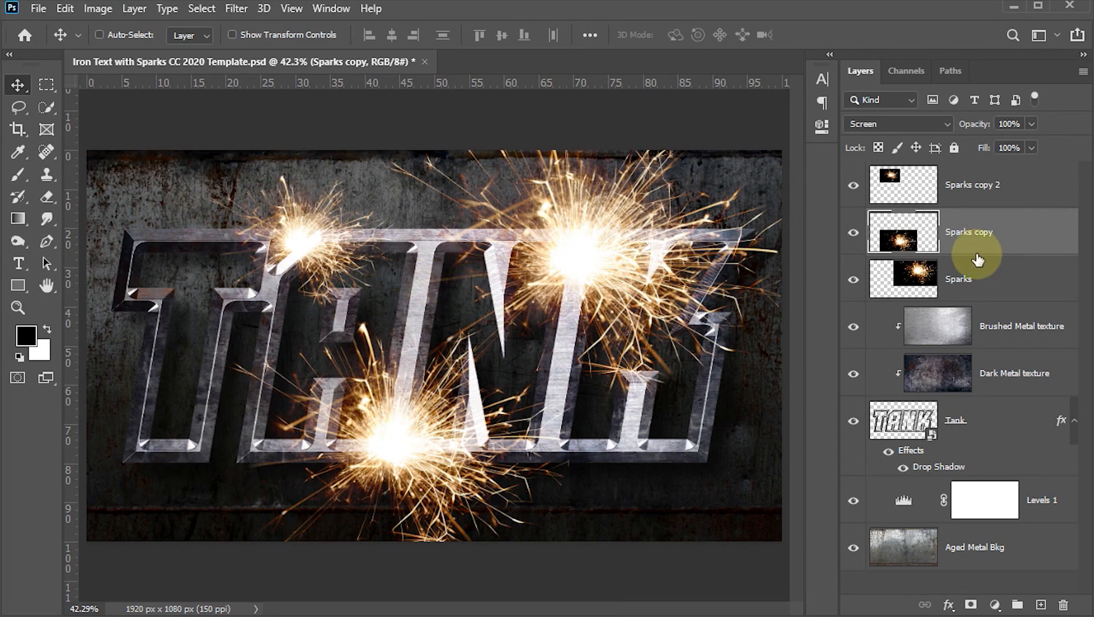
- Scale the original Sparks to about 66% and move it to the lettering's upper edge near the K, and nudge Sparks copy 2 slightly left
click(920, 272)
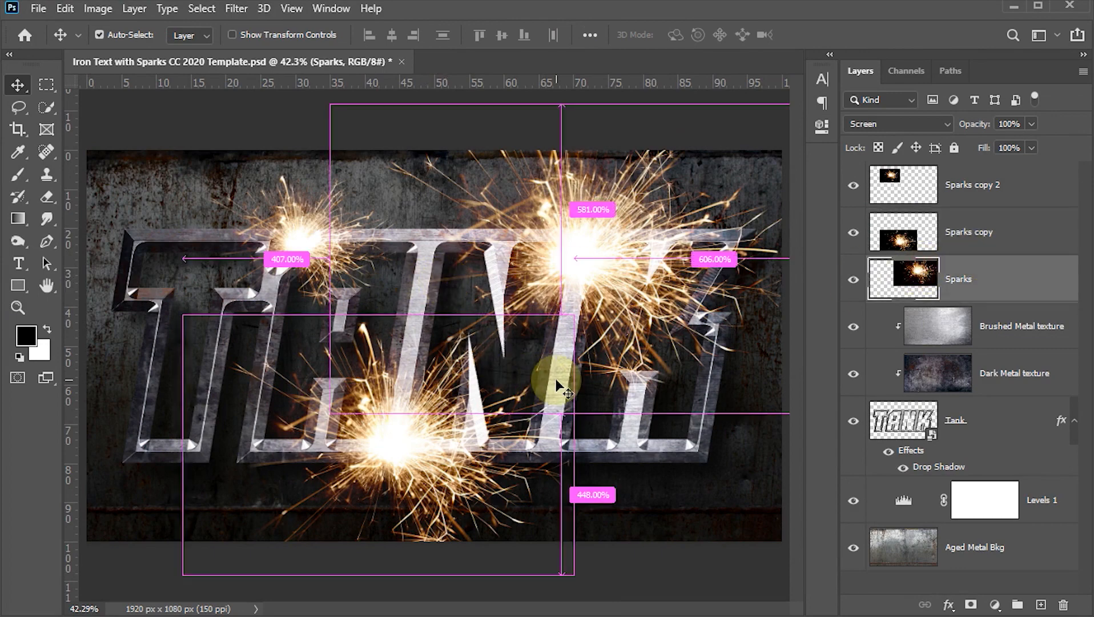
key(ctrl+t)
drag(331, 414, 396, 368)
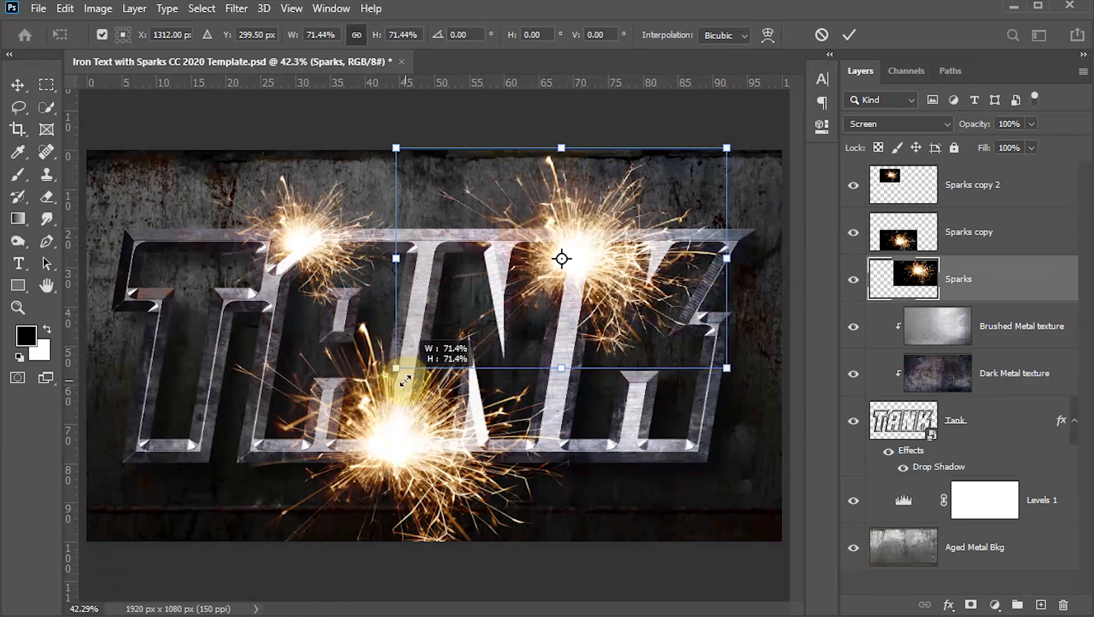
drag(517, 335, 537, 320)
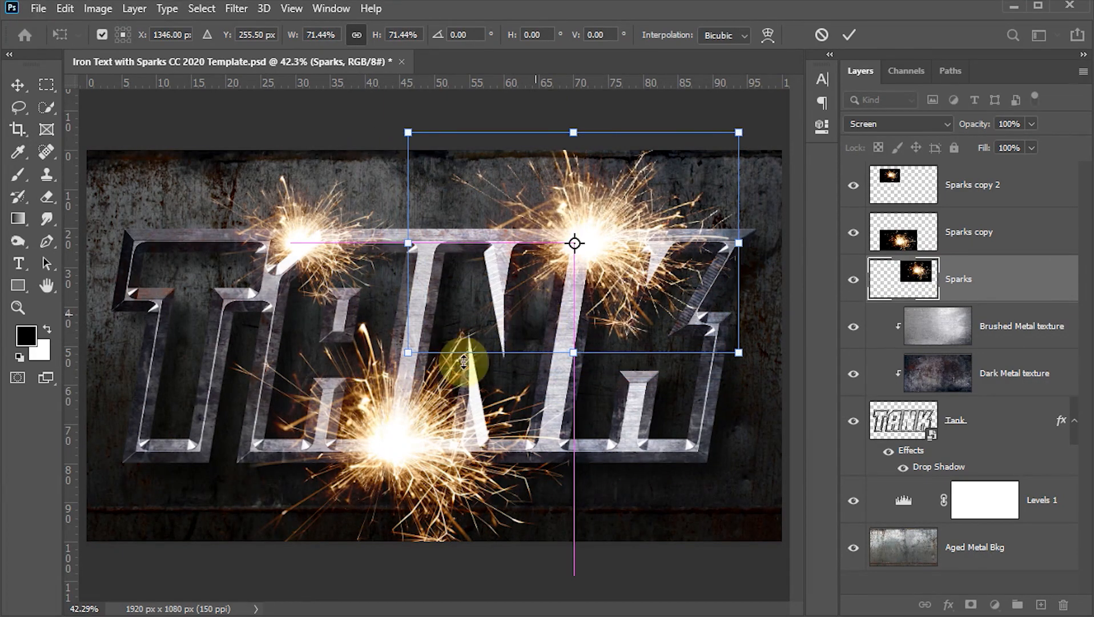
drag(405, 354, 422, 354)
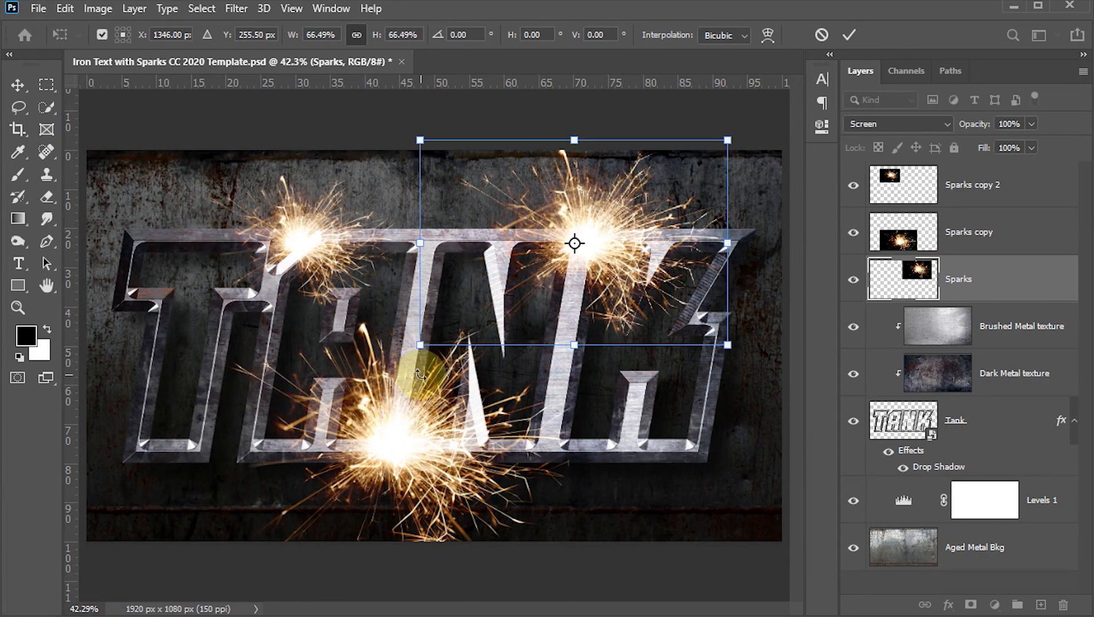
click(848, 39)
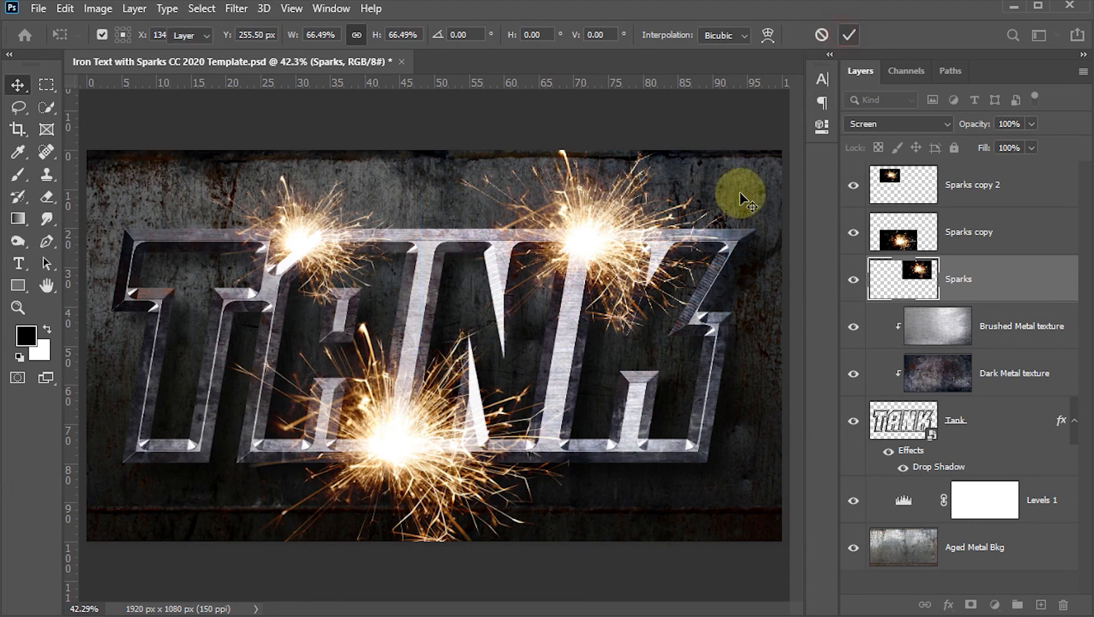
click(900, 189)
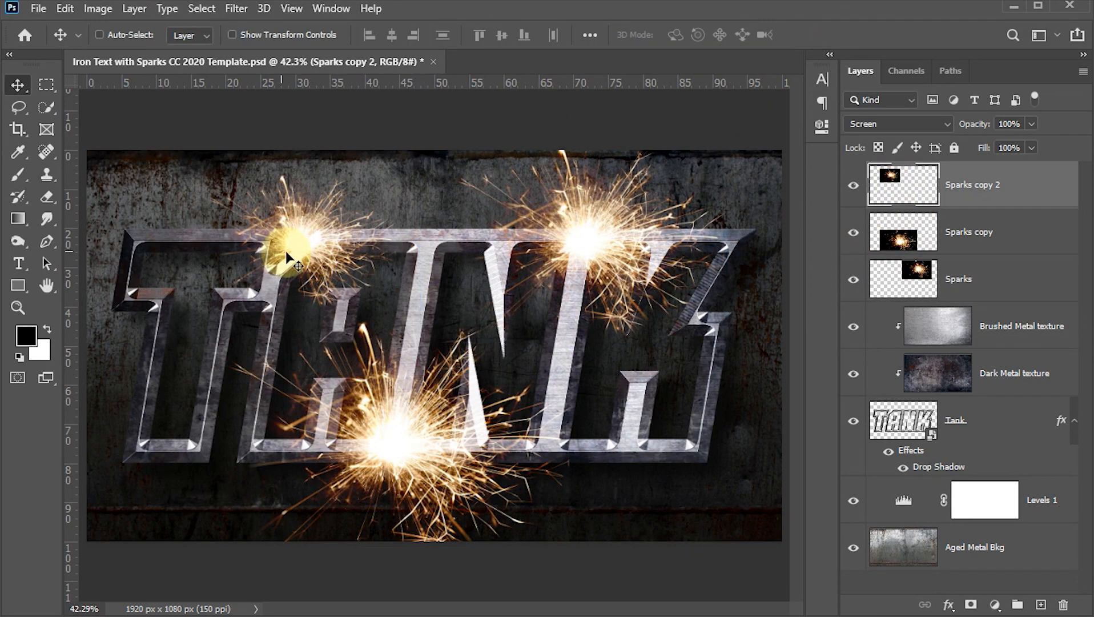
drag(285, 251, 303, 252)
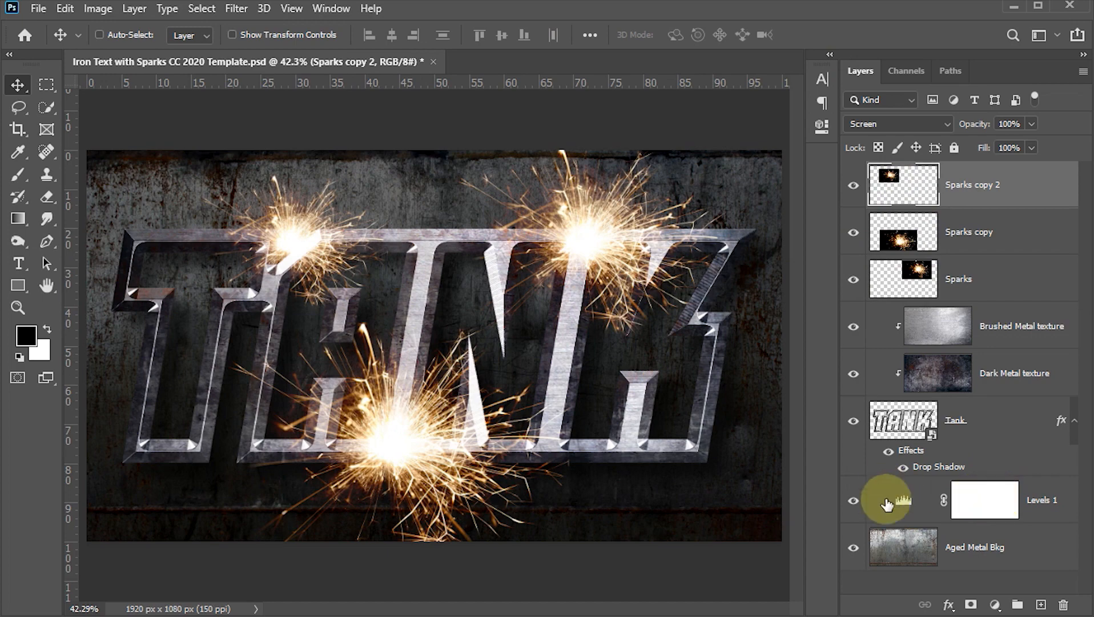
- Target the Levels 1 layer mask and set up a 250 px Soft Round brush with 45% opacity and 50% flow
click(979, 506)
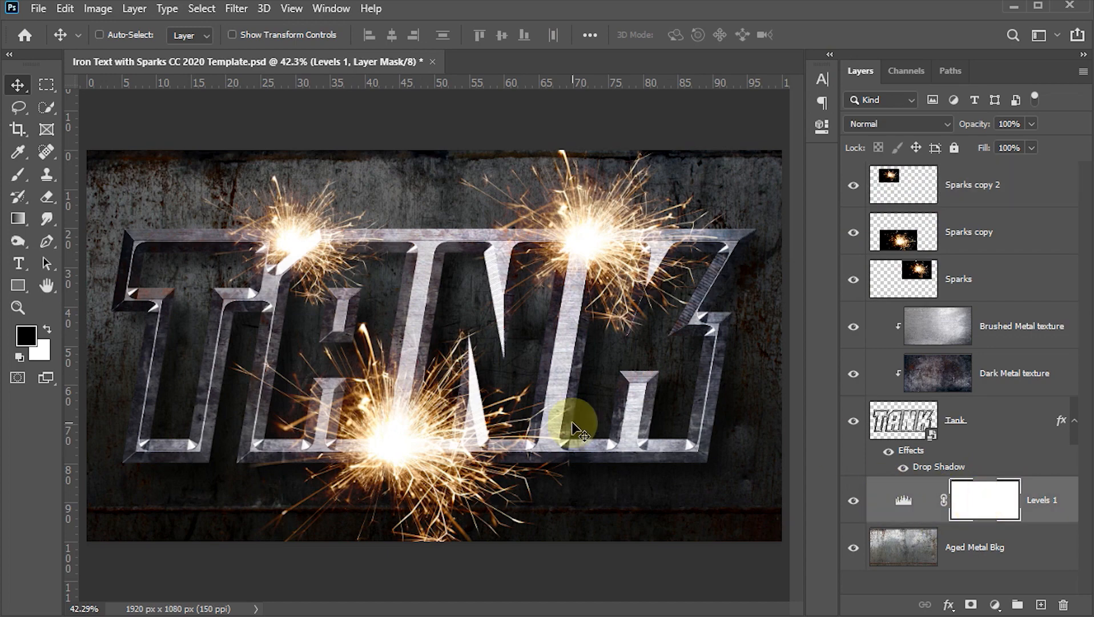
key(b)
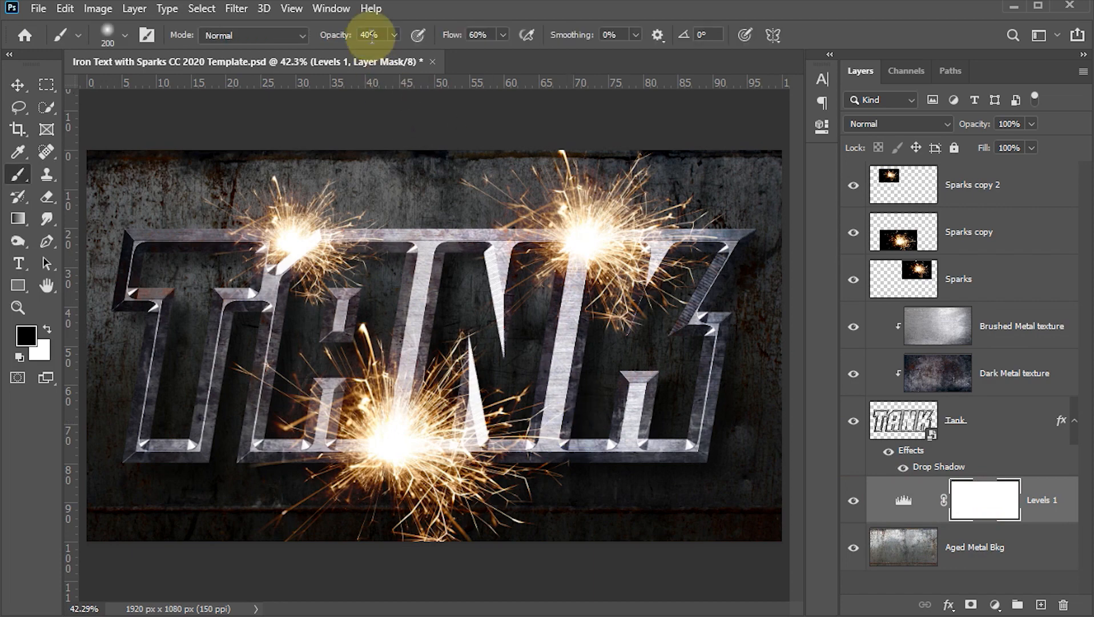
click(340, 35)
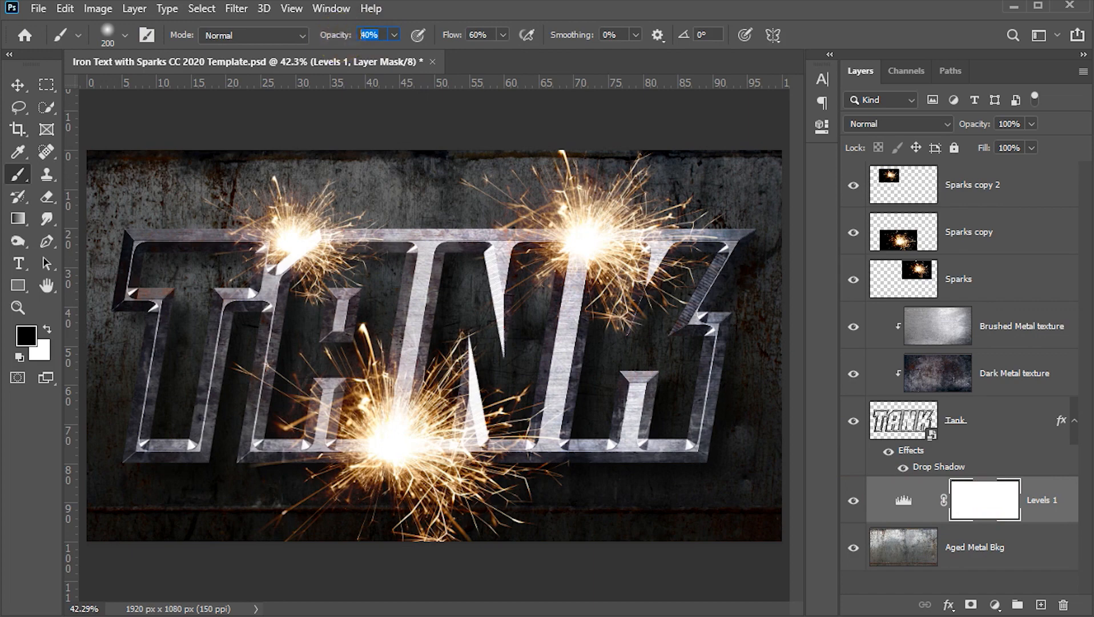
text(45)
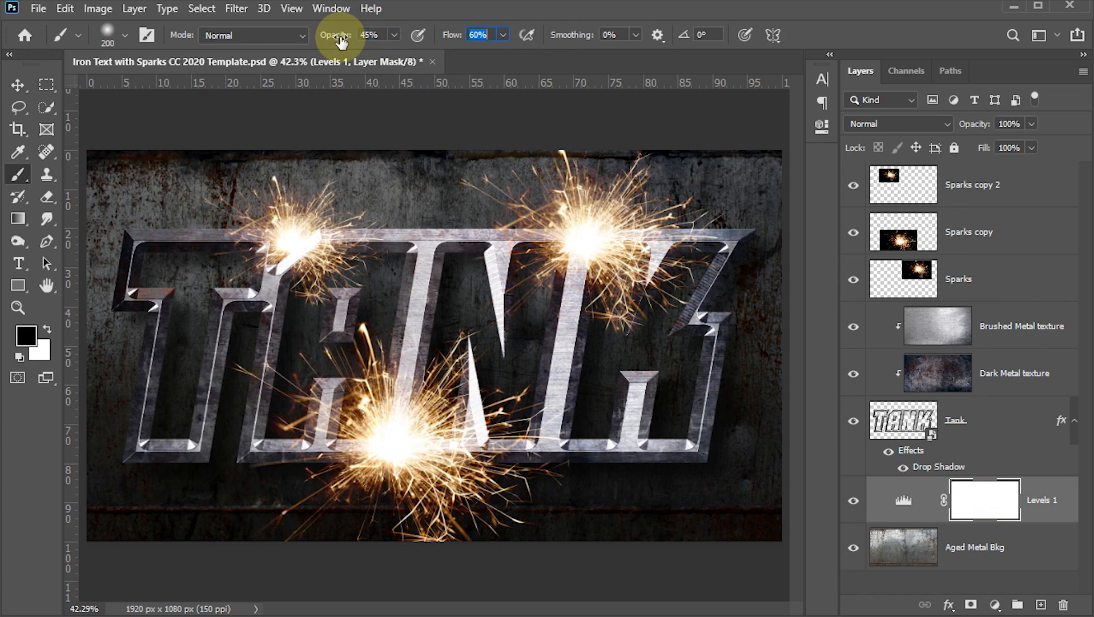
text(50)
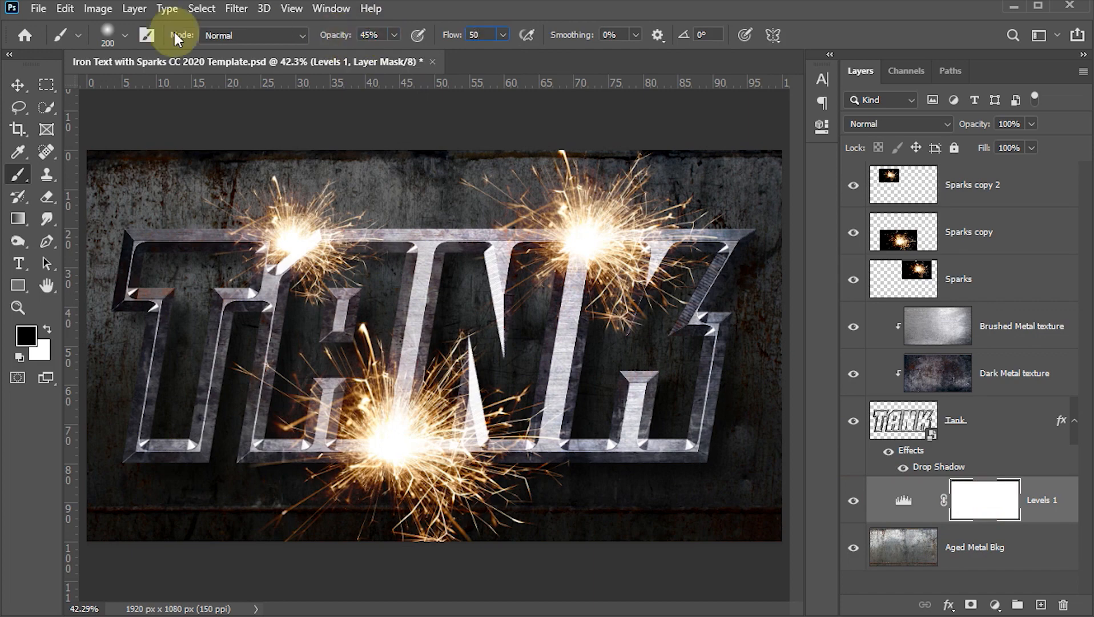
click(125, 35)
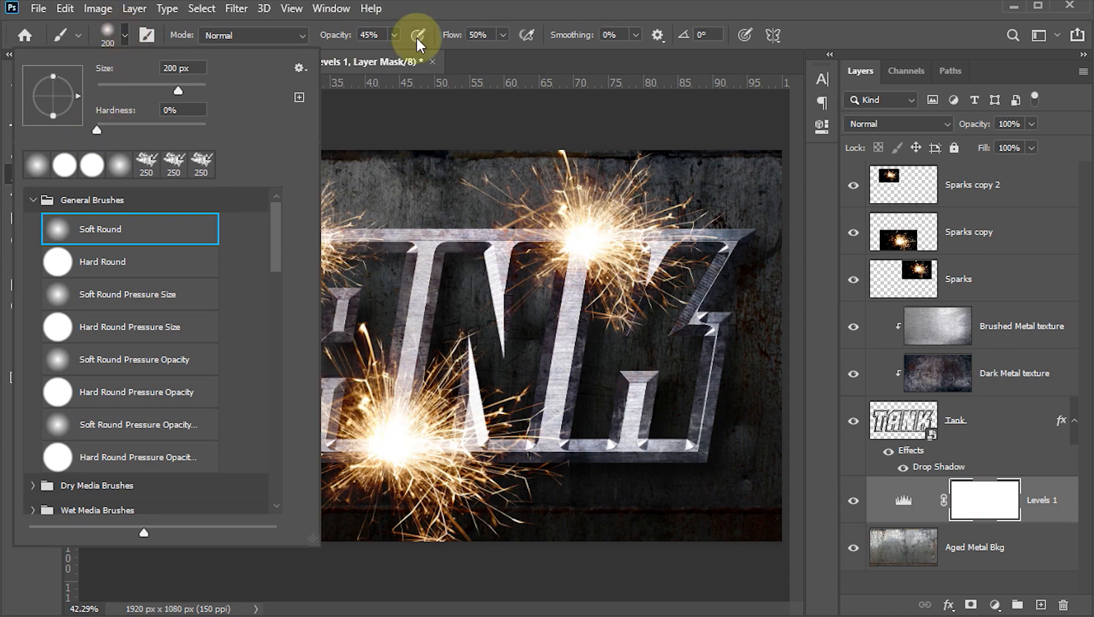
click(496, 13)
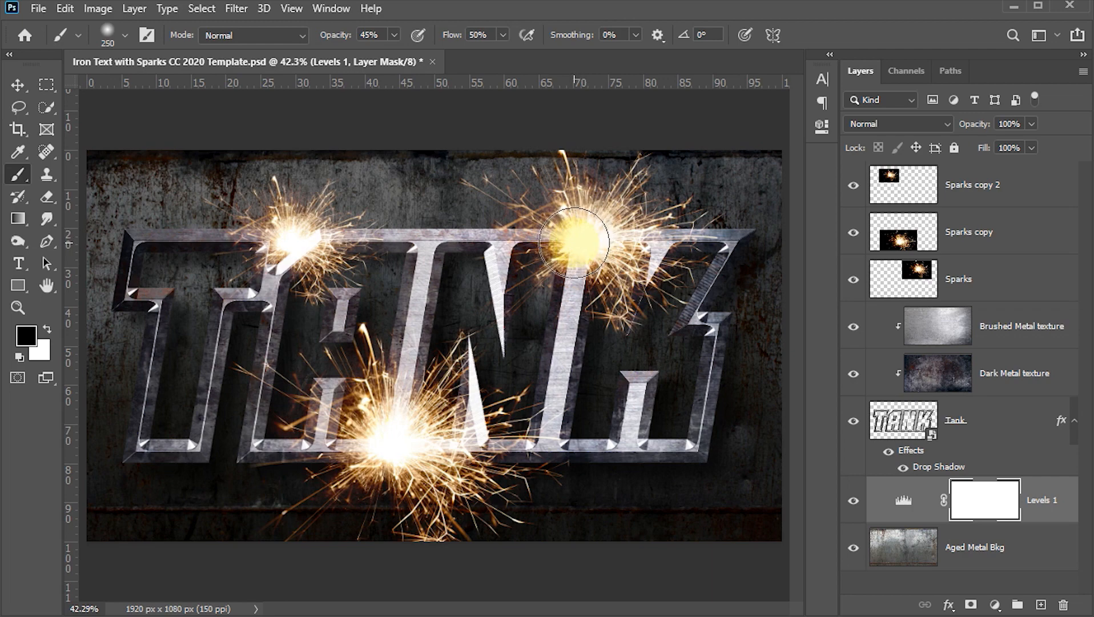
- Paint black on the Levels 1 mask around the three sparks to brighten the metal background near each one
click(974, 503)
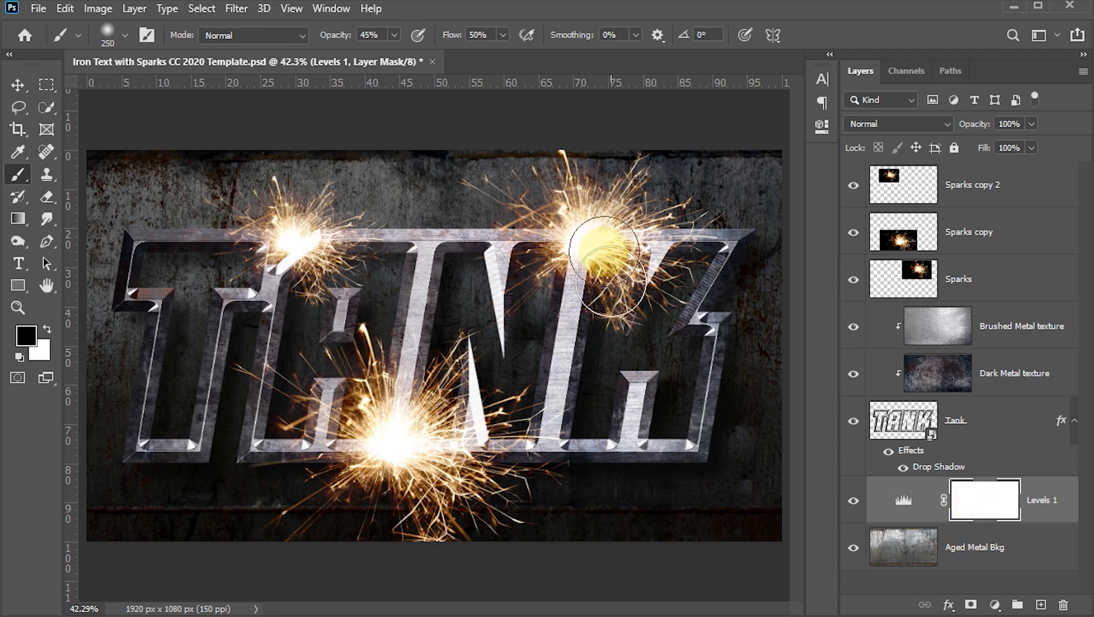
mouse_move(574, 243)
mouse_down()
mouse_move(594, 232)
mouse_move(560, 258)
mouse_move(615, 267)
mouse_move(599, 291)
mouse_move(648, 291)
mouse_move(586, 293)
mouse_move(539, 244)
mouse_move(578, 244)
mouse_move(553, 221)
mouse_move(558, 197)
mouse_move(630, 217)
mouse_move(642, 261)
mouse_move(608, 234)
mouse_move(562, 238)
mouse_move(588, 246)
mouse_up()
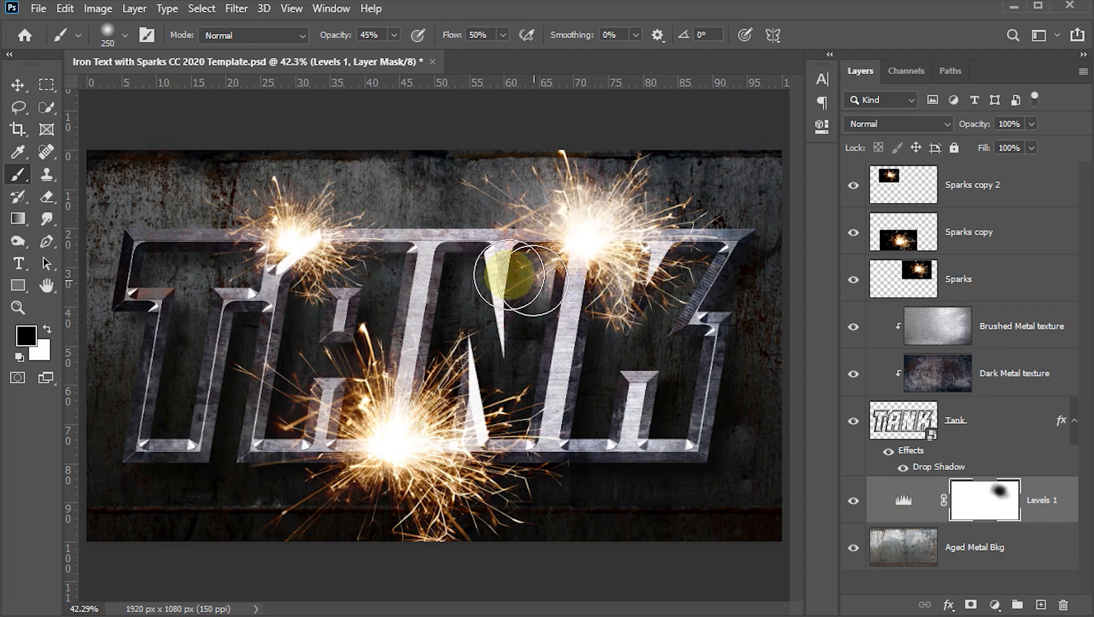
mouse_move(297, 244)
mouse_down()
mouse_move(263, 224)
mouse_move(318, 277)
mouse_move(291, 274)
mouse_move(361, 270)
mouse_move(301, 279)
mouse_move(329, 261)
mouse_move(267, 264)
mouse_move(300, 255)
mouse_move(261, 235)
mouse_move(254, 214)
mouse_move(319, 214)
mouse_move(280, 251)
mouse_move(343, 263)
mouse_move(248, 272)
mouse_move(264, 295)
mouse_up()
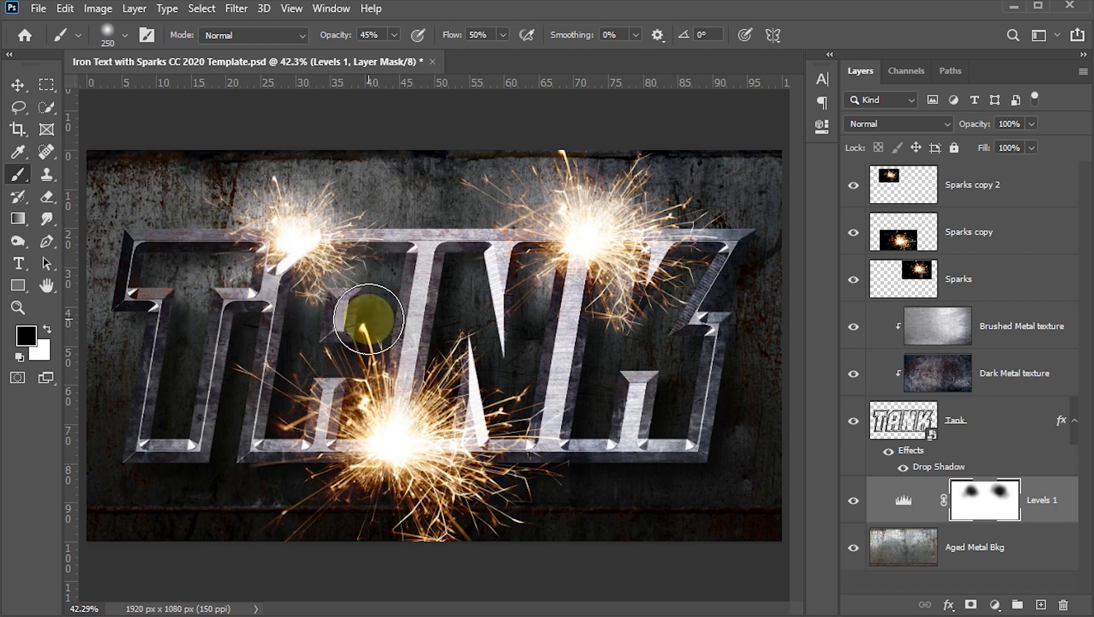
mouse_move(448, 469)
mouse_down()
mouse_move(326, 447)
mouse_move(363, 424)
mouse_move(323, 425)
mouse_move(401, 403)
mouse_move(307, 404)
mouse_move(380, 406)
mouse_move(361, 457)
mouse_move(441, 475)
mouse_move(351, 491)
mouse_move(464, 504)
mouse_move(367, 503)
mouse_move(466, 497)
mouse_move(397, 465)
mouse_move(498, 461)
mouse_move(378, 413)
mouse_move(478, 412)
mouse_move(352, 402)
mouse_move(444, 408)
mouse_move(366, 410)
mouse_move(382, 449)
mouse_move(460, 451)
mouse_move(403, 477)
mouse_move(464, 462)
mouse_move(419, 385)
mouse_move(418, 398)
mouse_move(385, 399)
mouse_move(488, 390)
mouse_move(505, 437)
mouse_move(390, 461)
mouse_move(380, 399)
mouse_move(395, 424)
mouse_move(354, 435)
mouse_move(428, 456)
mouse_move(379, 491)
mouse_move(469, 493)
mouse_move(423, 493)
mouse_move(514, 464)
mouse_move(366, 443)
mouse_up()
drag(405, 480, 363, 495)
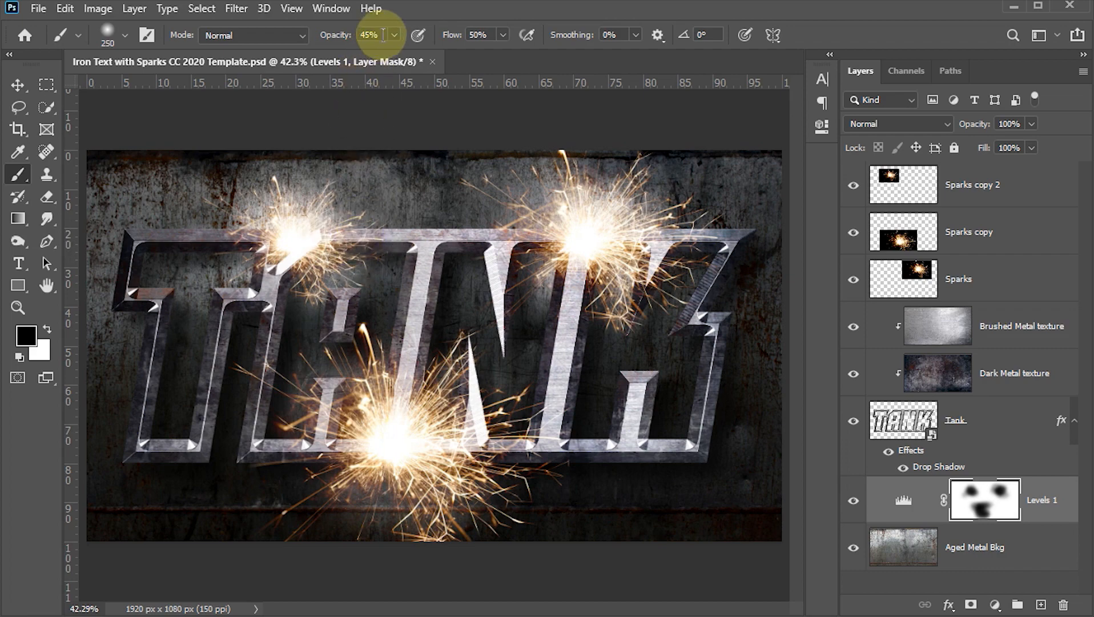
mouse_move(296, 251)
mouse_down()
mouse_move(273, 285)
mouse_move(293, 243)
mouse_up()
click(18, 85)
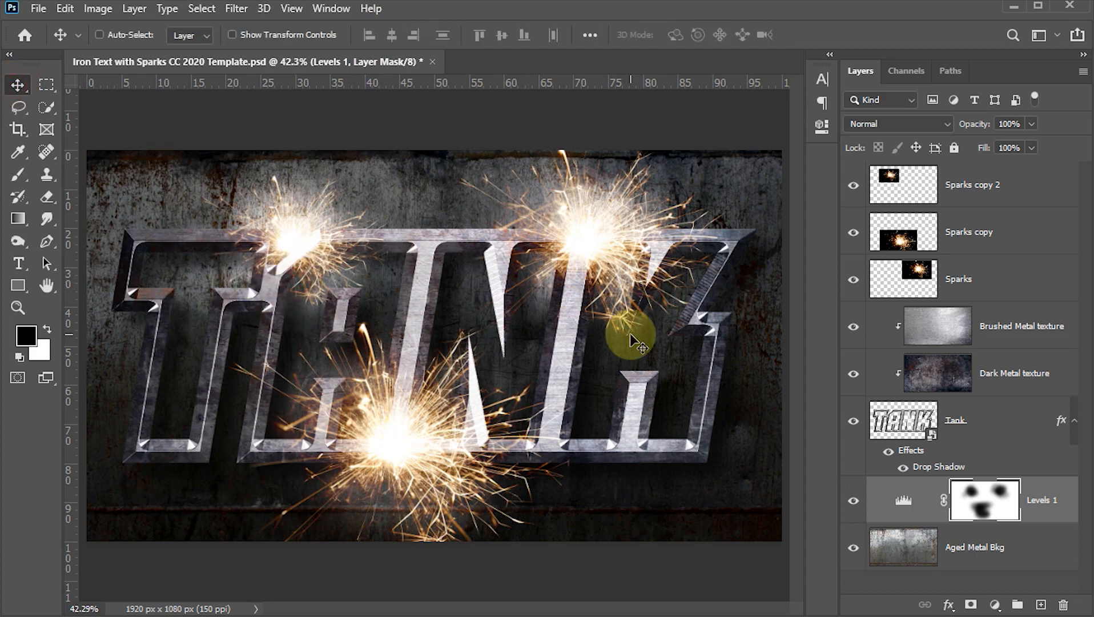
- Hide the interface panels and zoom in to examine the lettering and the light around the sparks
key(Tab)
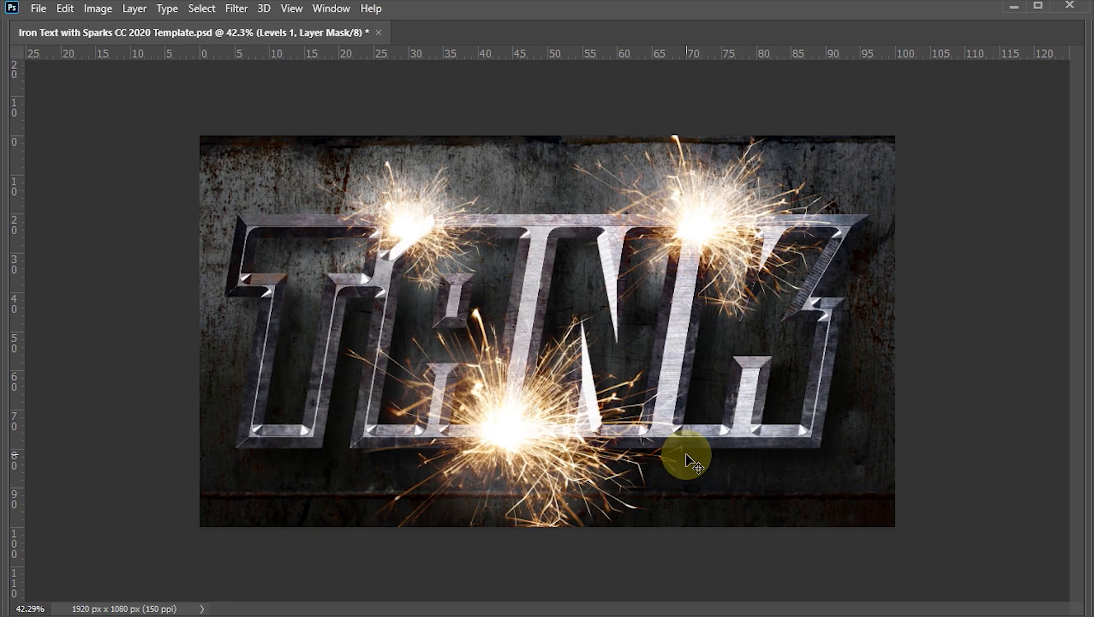
scroll(690, 460, up, 2)
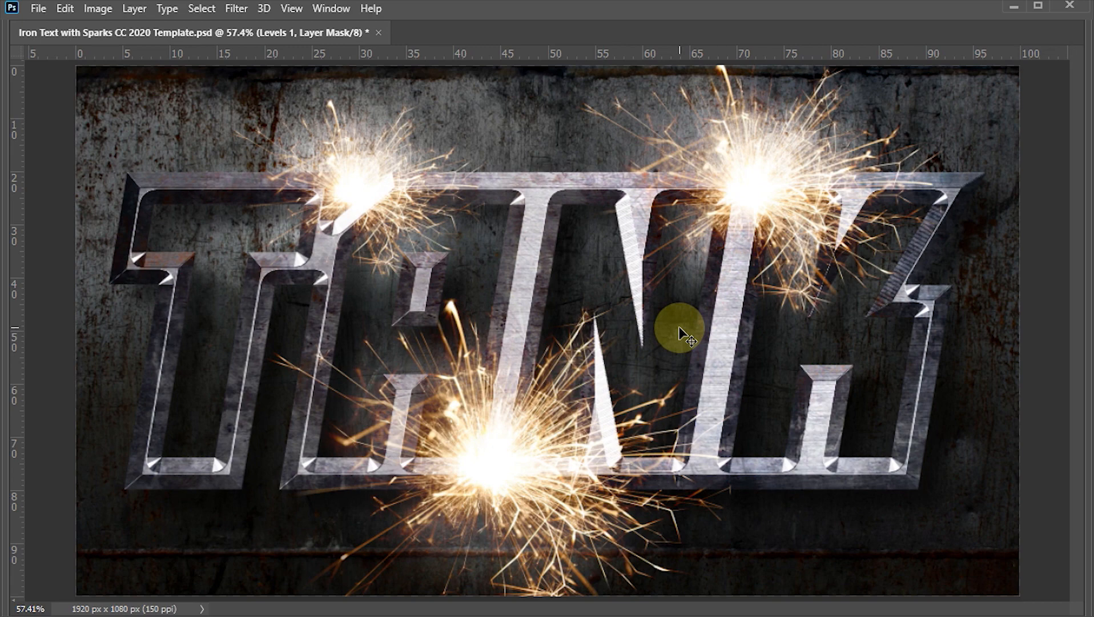
key(z)
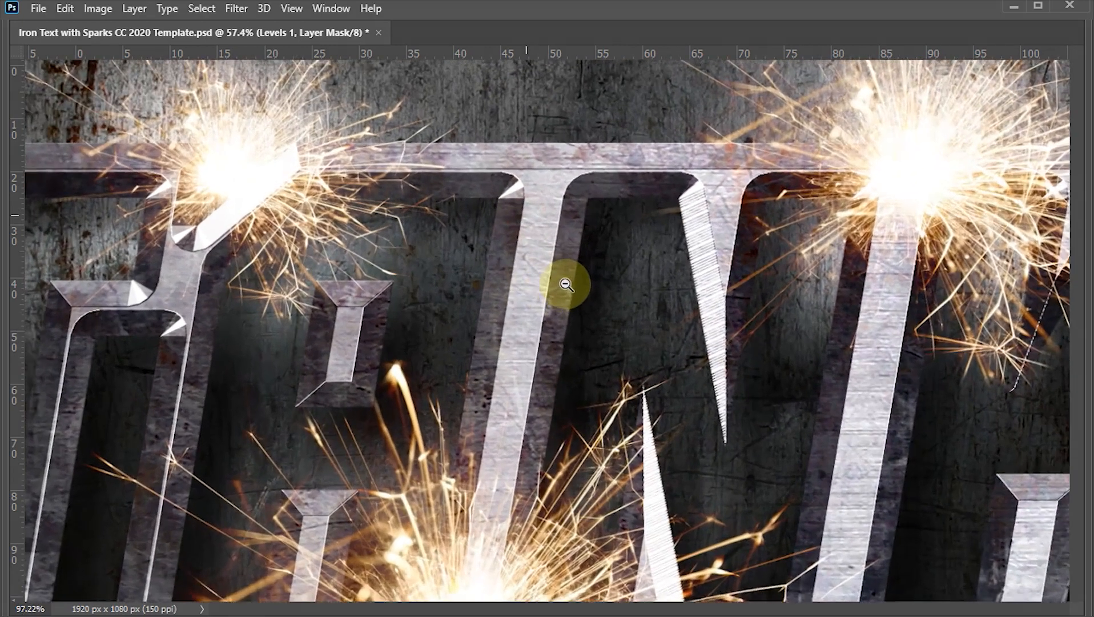